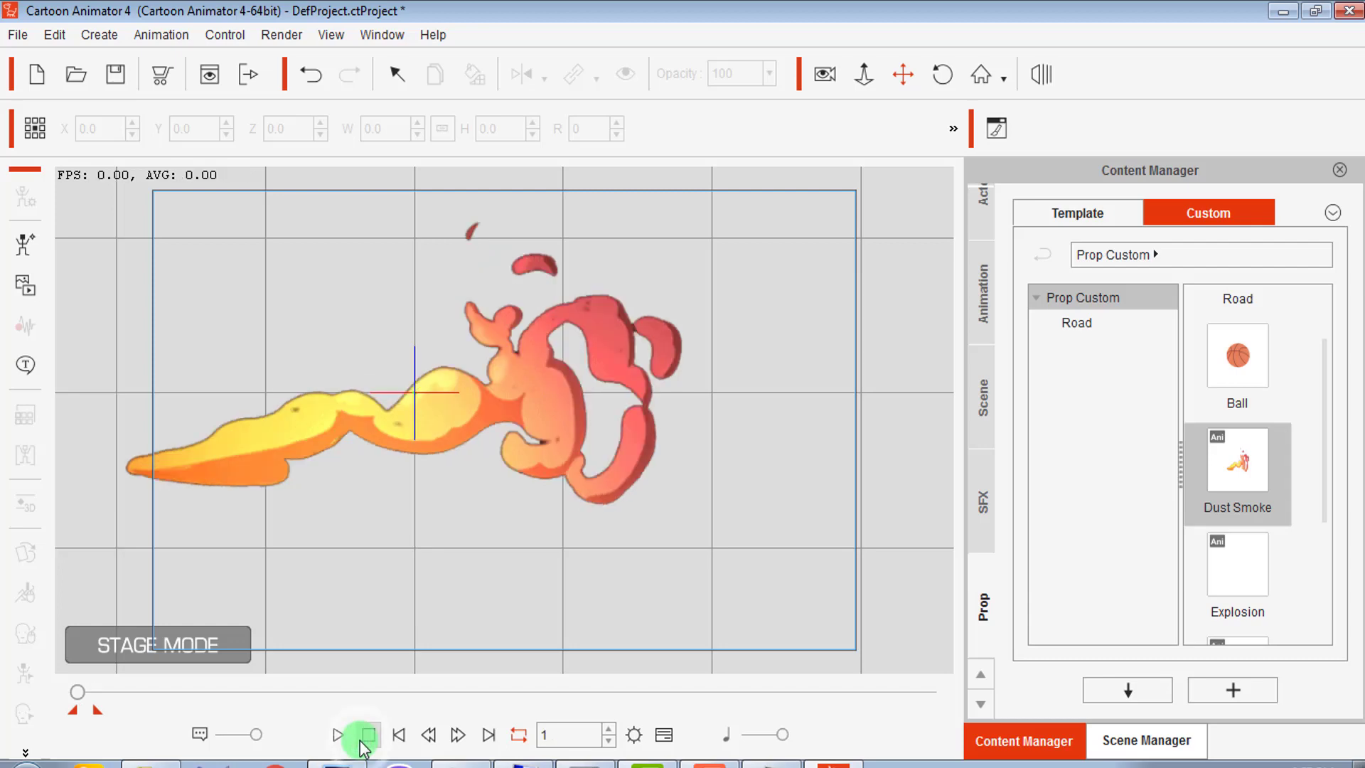
Play the Dust Smoke fire-smoke prop's animation on the stage to preview it.
left_click(343, 739)
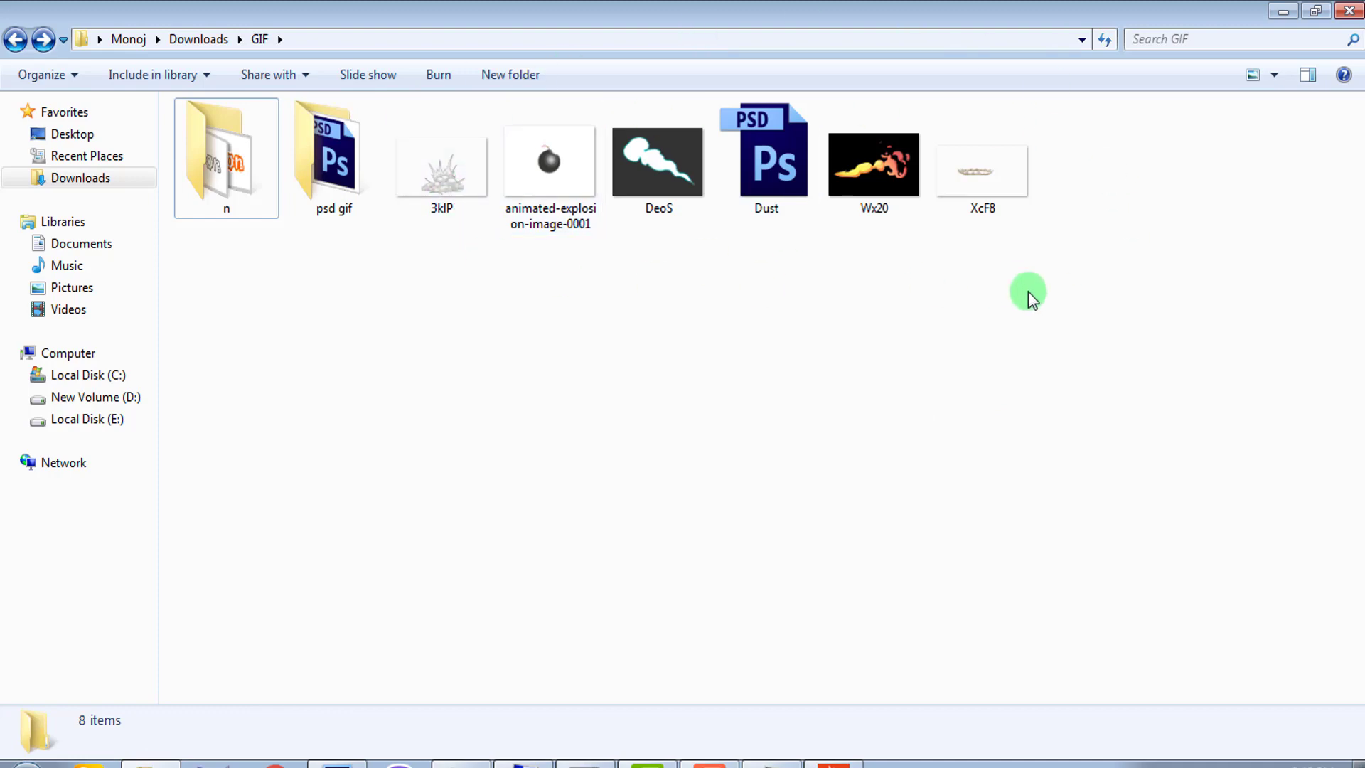
double_click(992, 189)
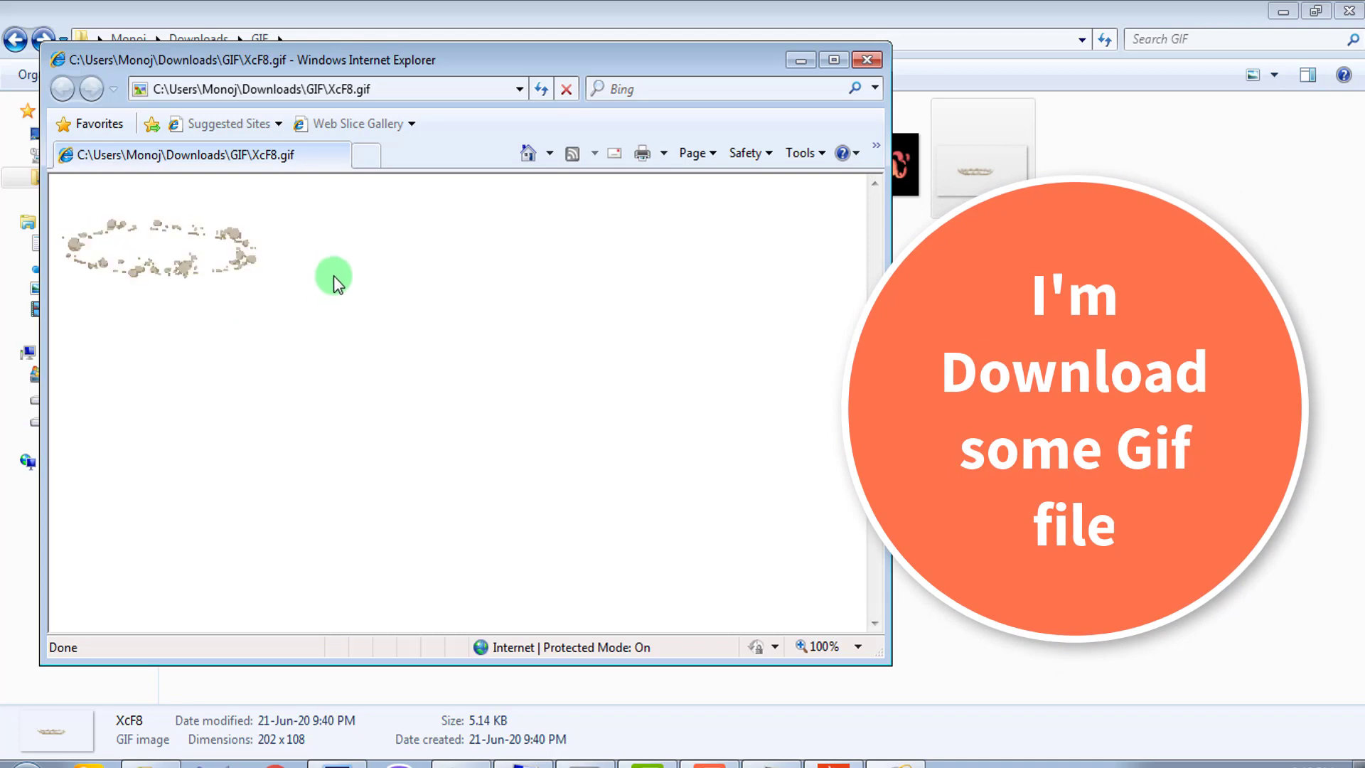
left_click(867, 59)
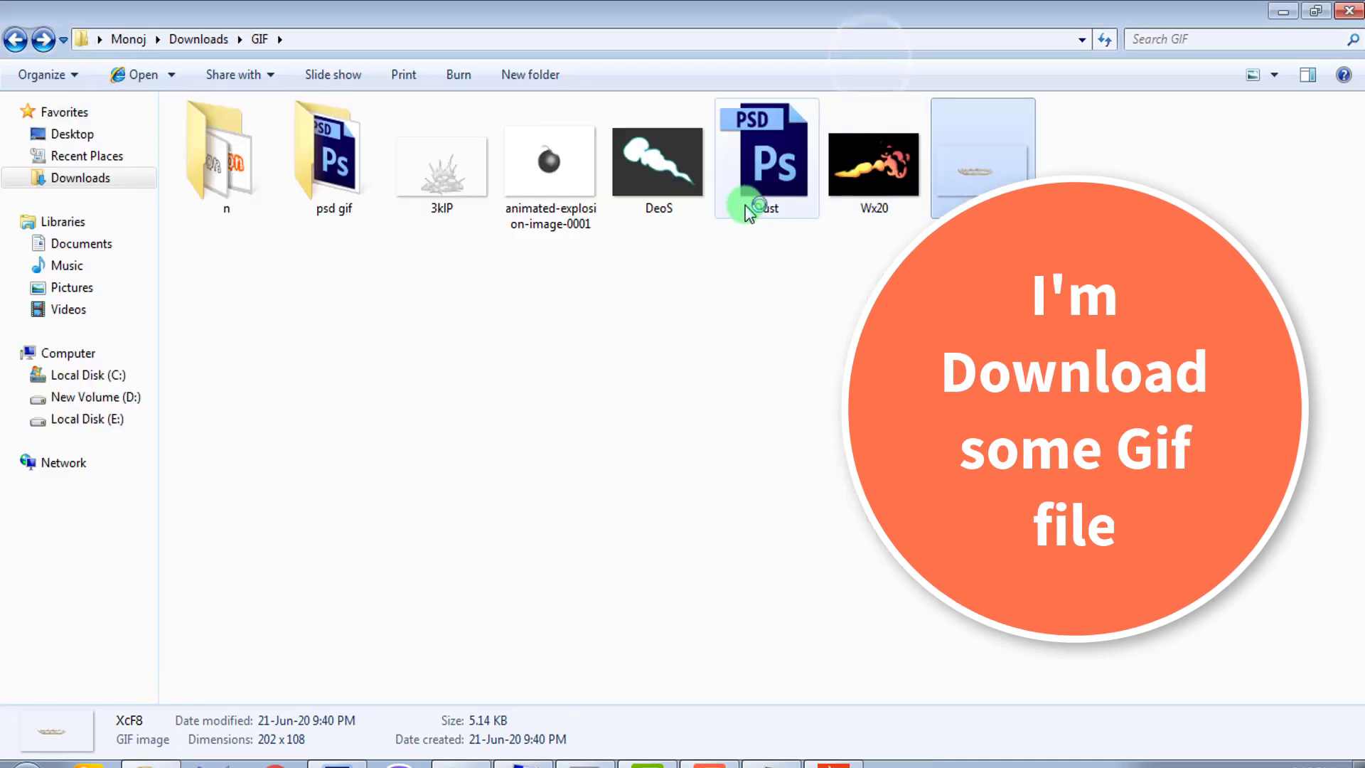
double_click(867, 185)
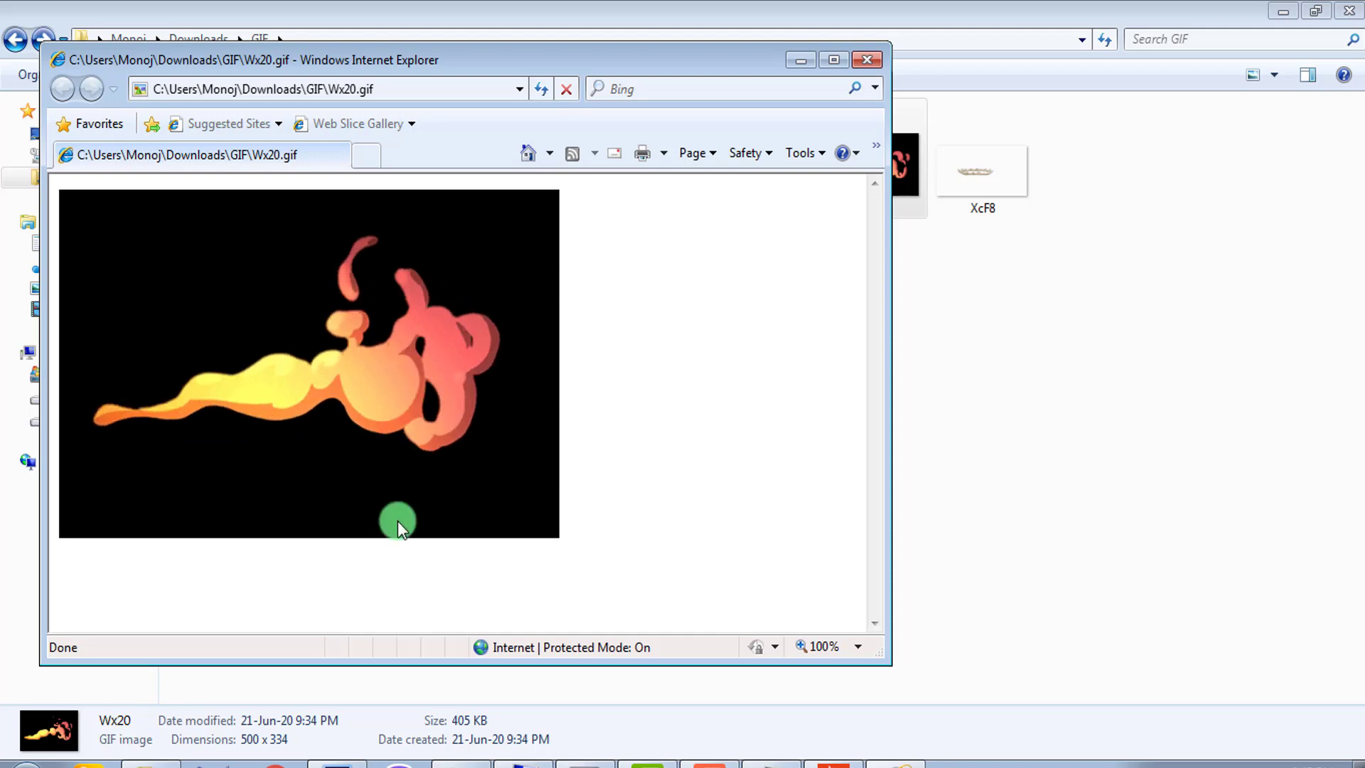
left_click(882, 65)
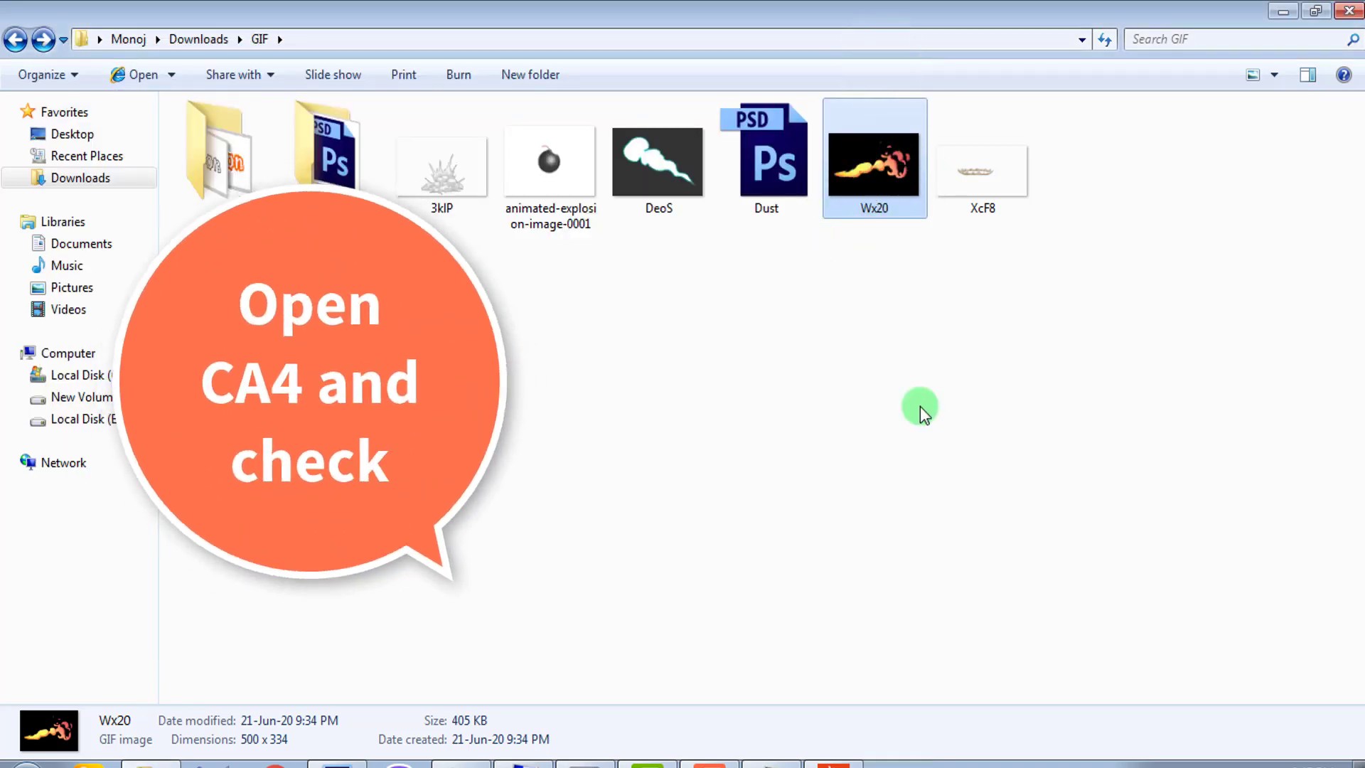
Import Wx20.gif onto the stage as a prop and enlarge it to about double size.
mouse_move(890, 149)
left_mouse_down()
mouse_move(886, 407)
mouse_move(490, 518)
left_mouse_up()
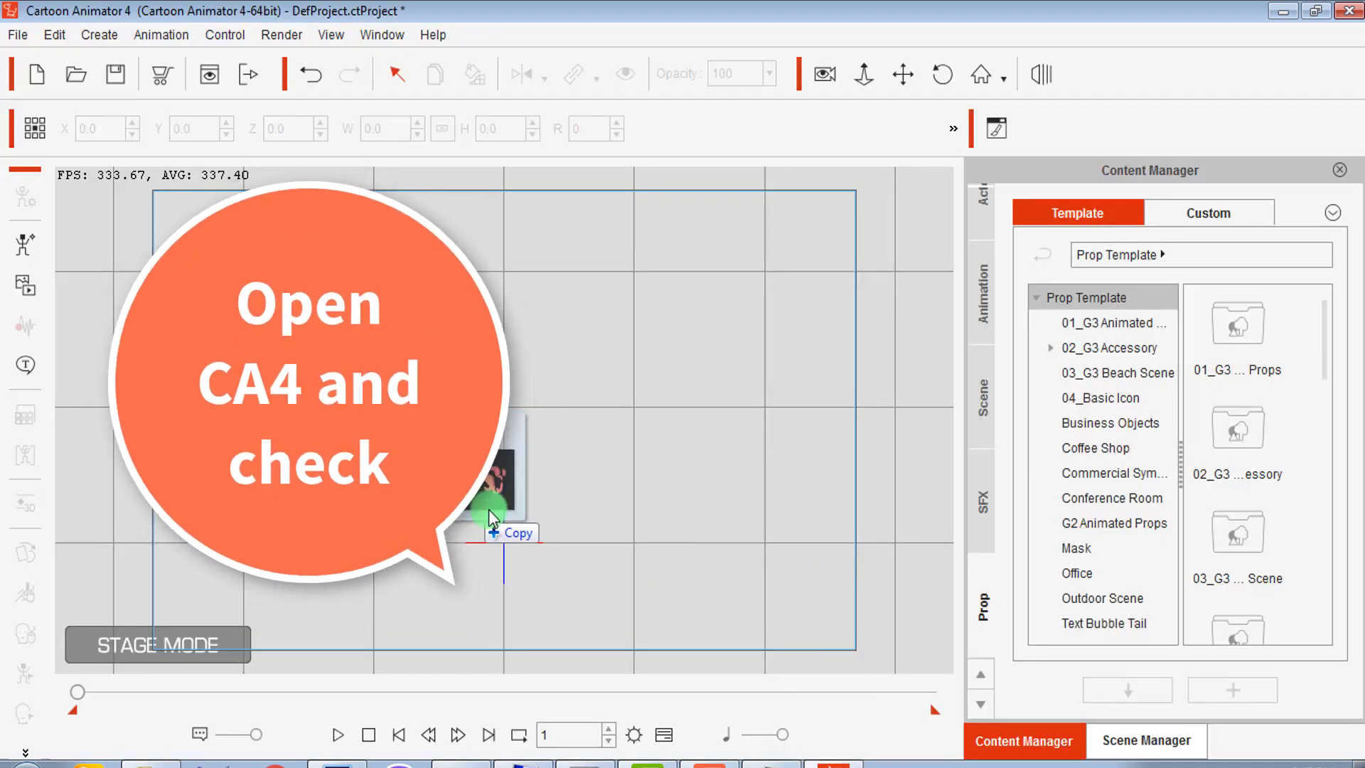
left_click_drag(489, 517, 510, 542)
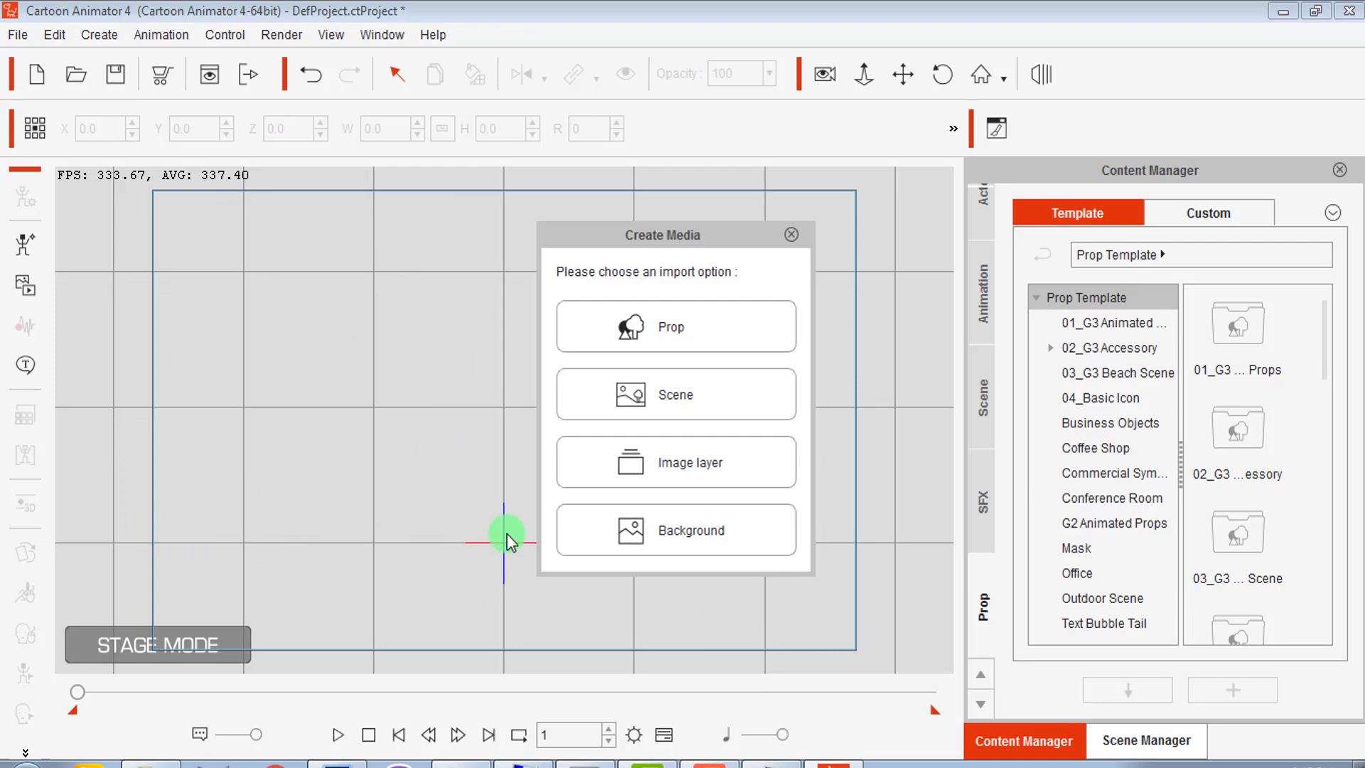
left_click(761, 345)
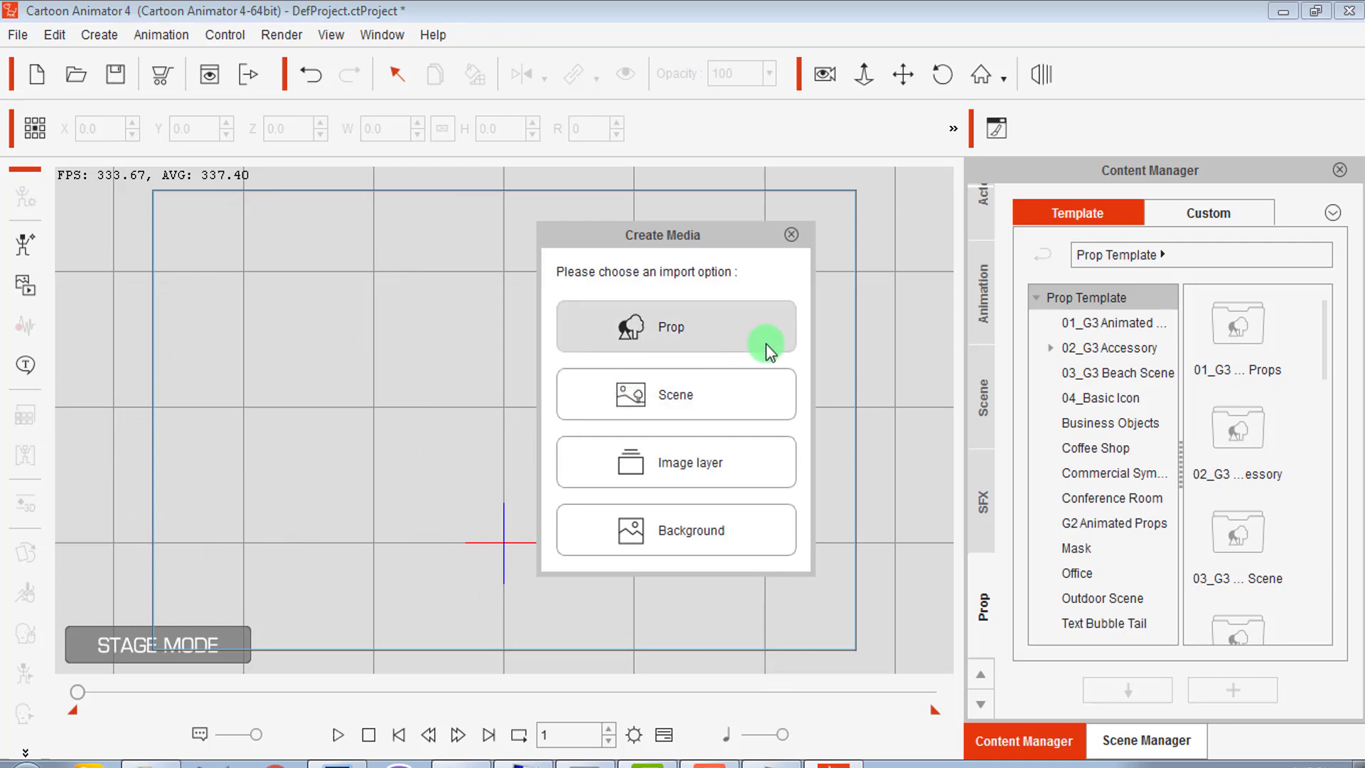
left_click(766, 343)
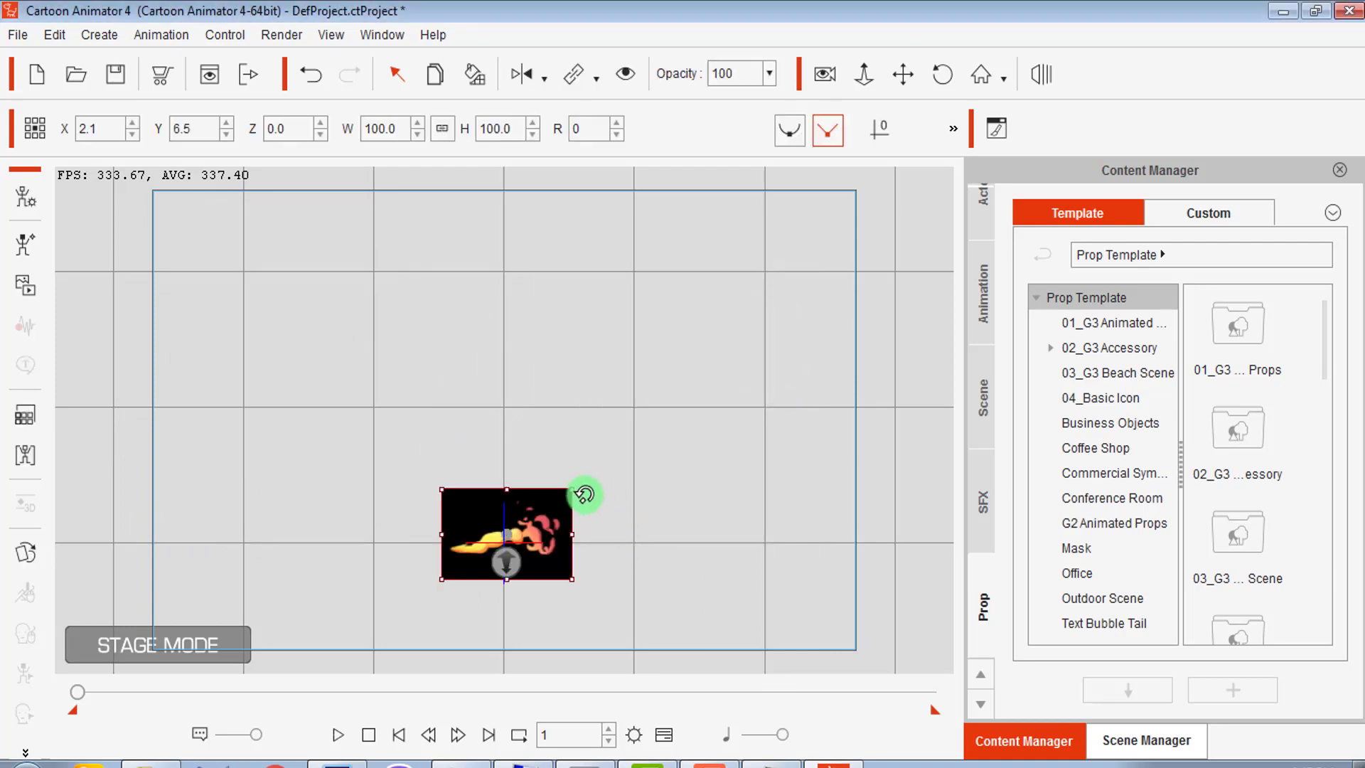
left_click_drag(572, 489, 637, 436)
Scrub to frame 85, inspect the prop in the Sprite Editor, then delete the Wx20 prop.
left_click_drag(77, 692, 127, 695)
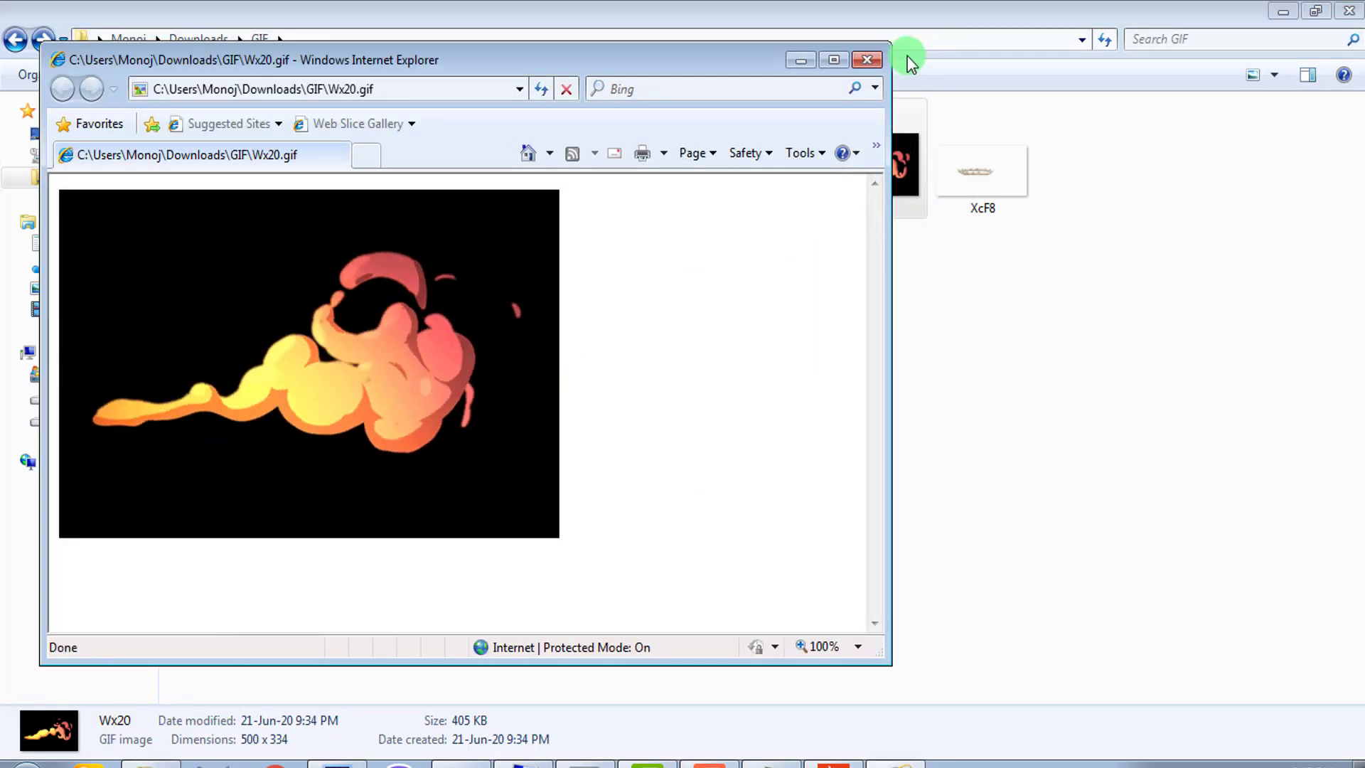
left_click(868, 59)
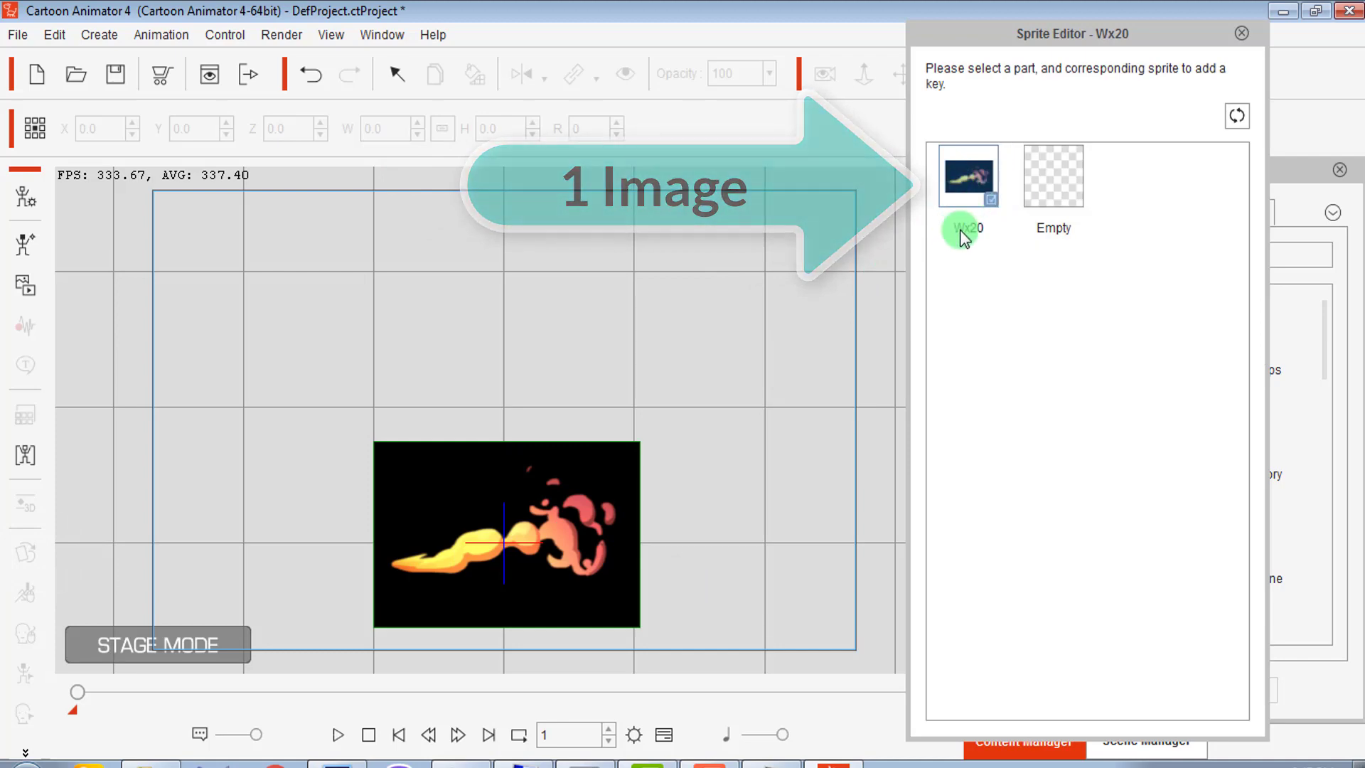
left_click(1240, 33)
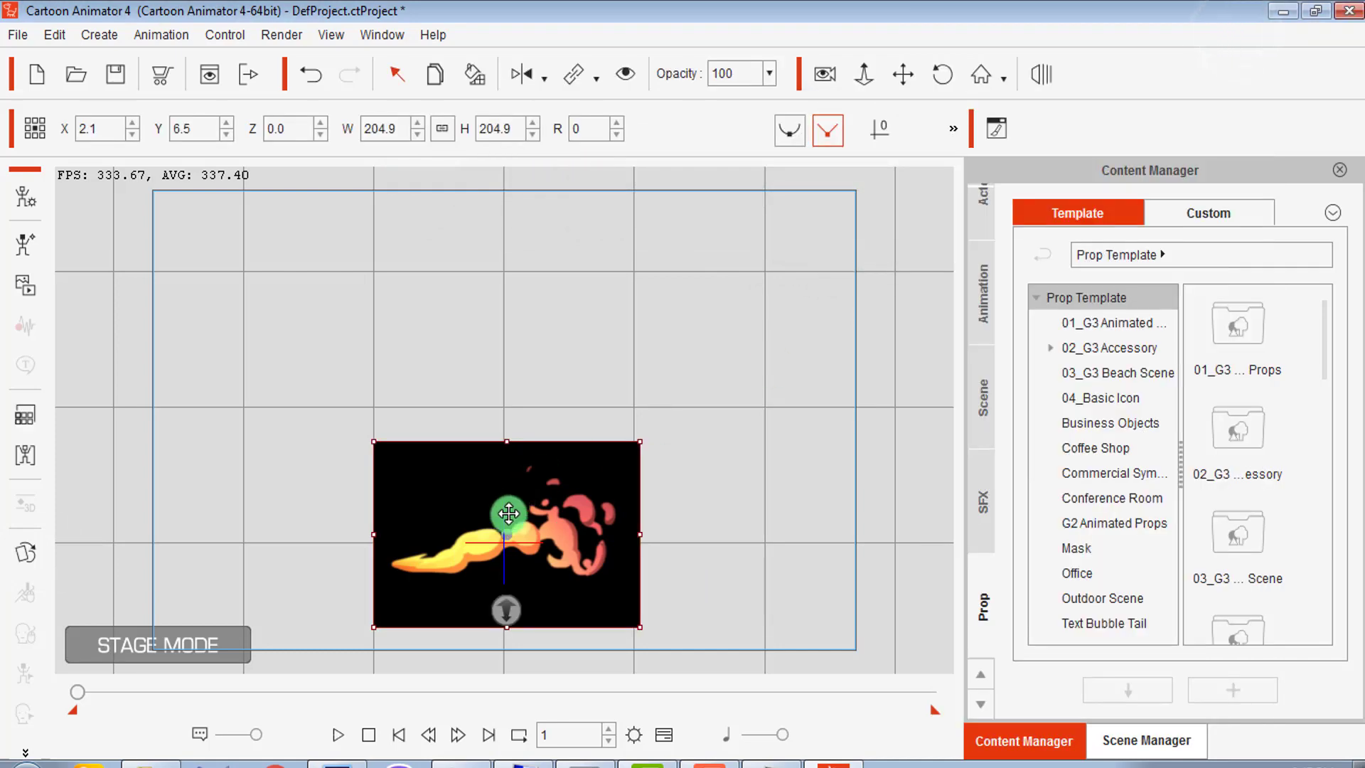
key("Delete")
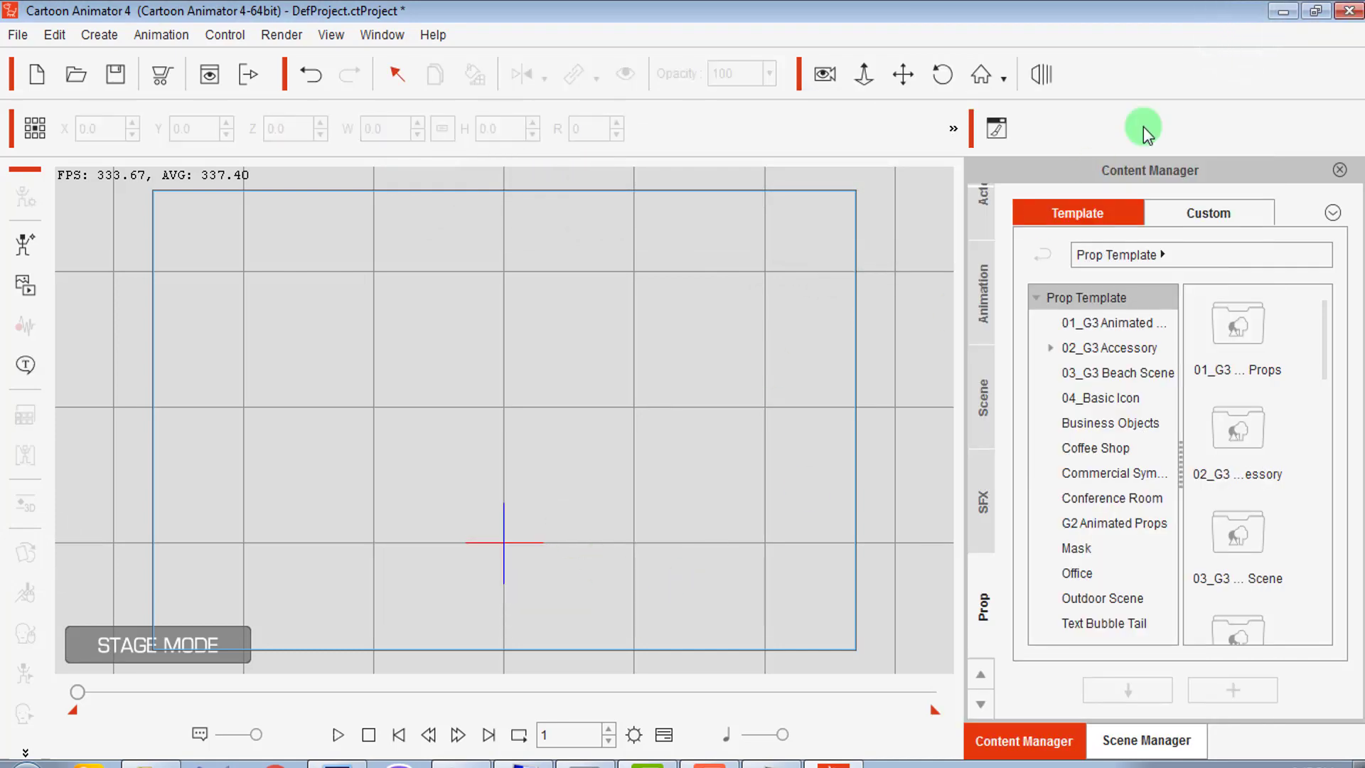
Open Wx20.gif from Explorer in Photoshop and scroll through its frame layers up to Layer 39.
left_click(1284, 14)
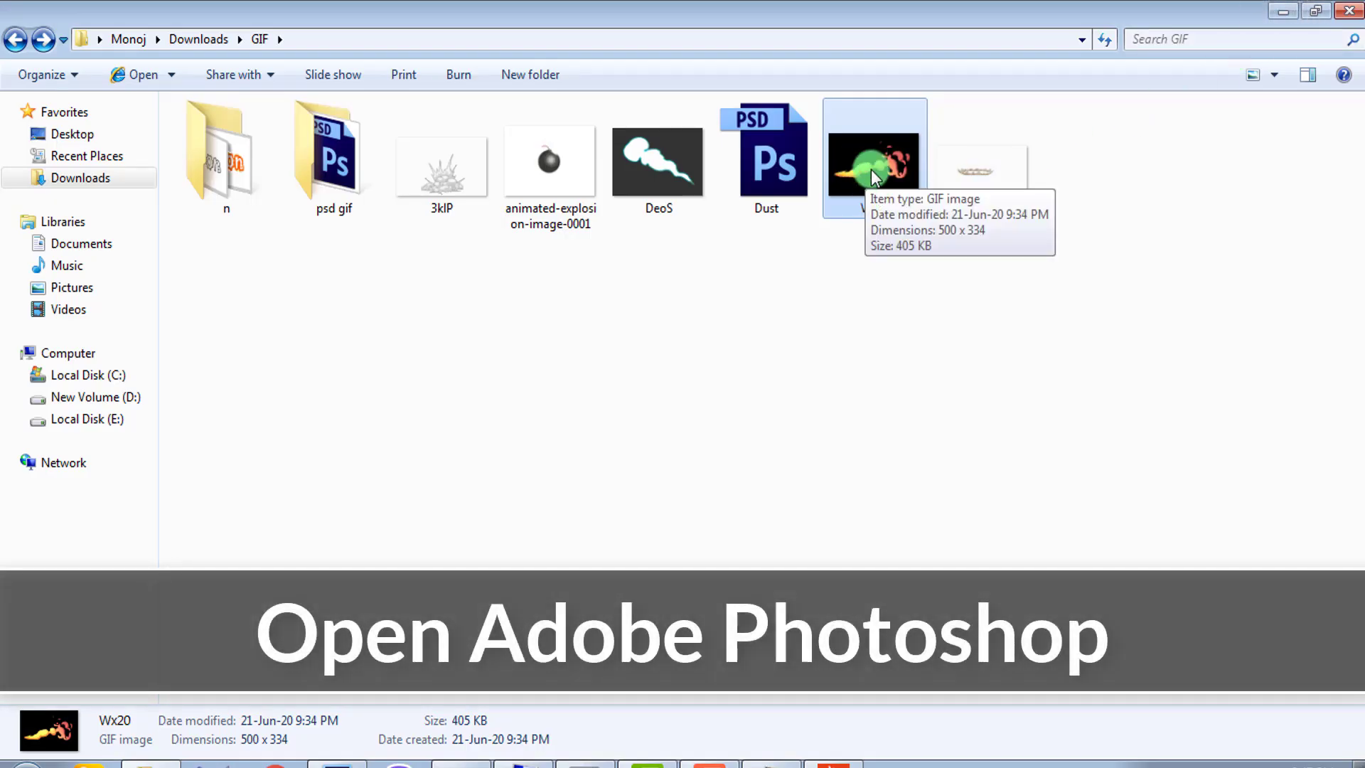
left_click_drag(872, 169, 343, 761)
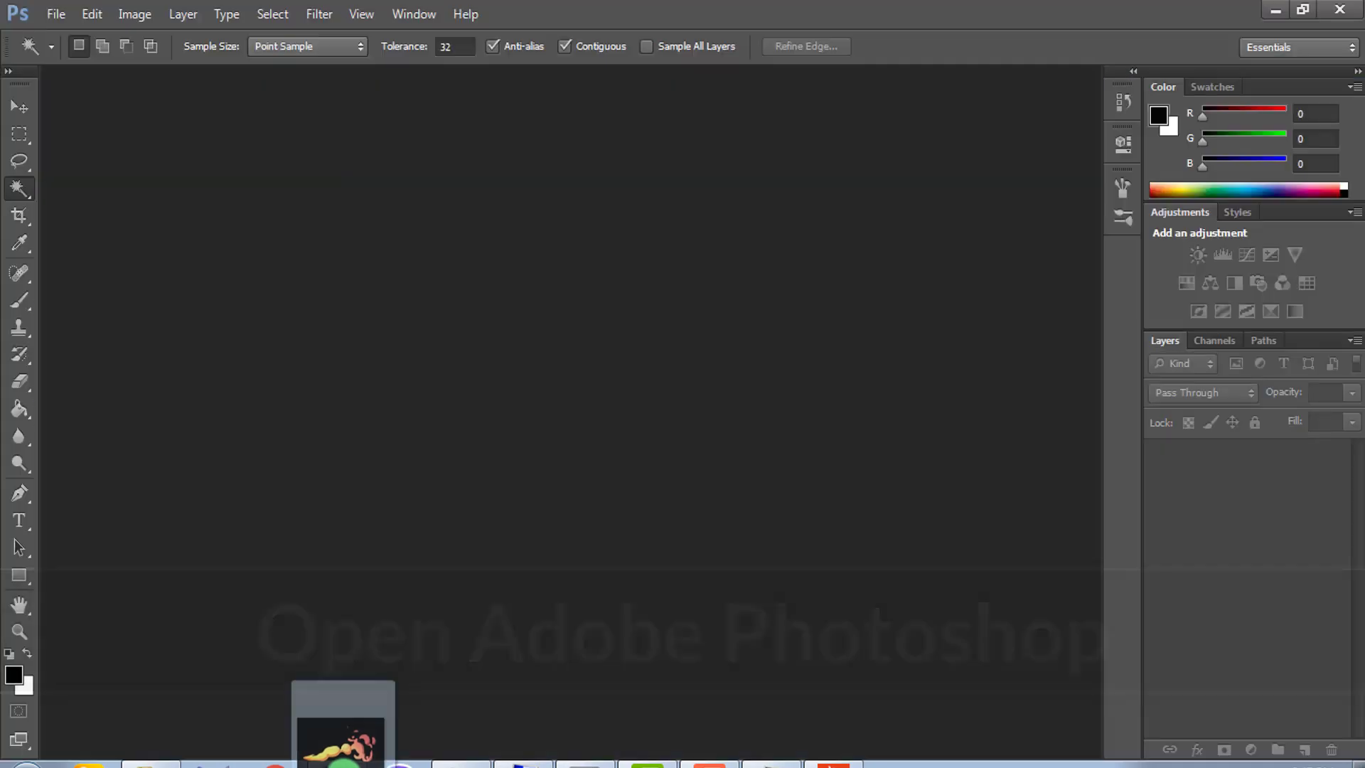
left_click_drag(342, 746, 573, 480)
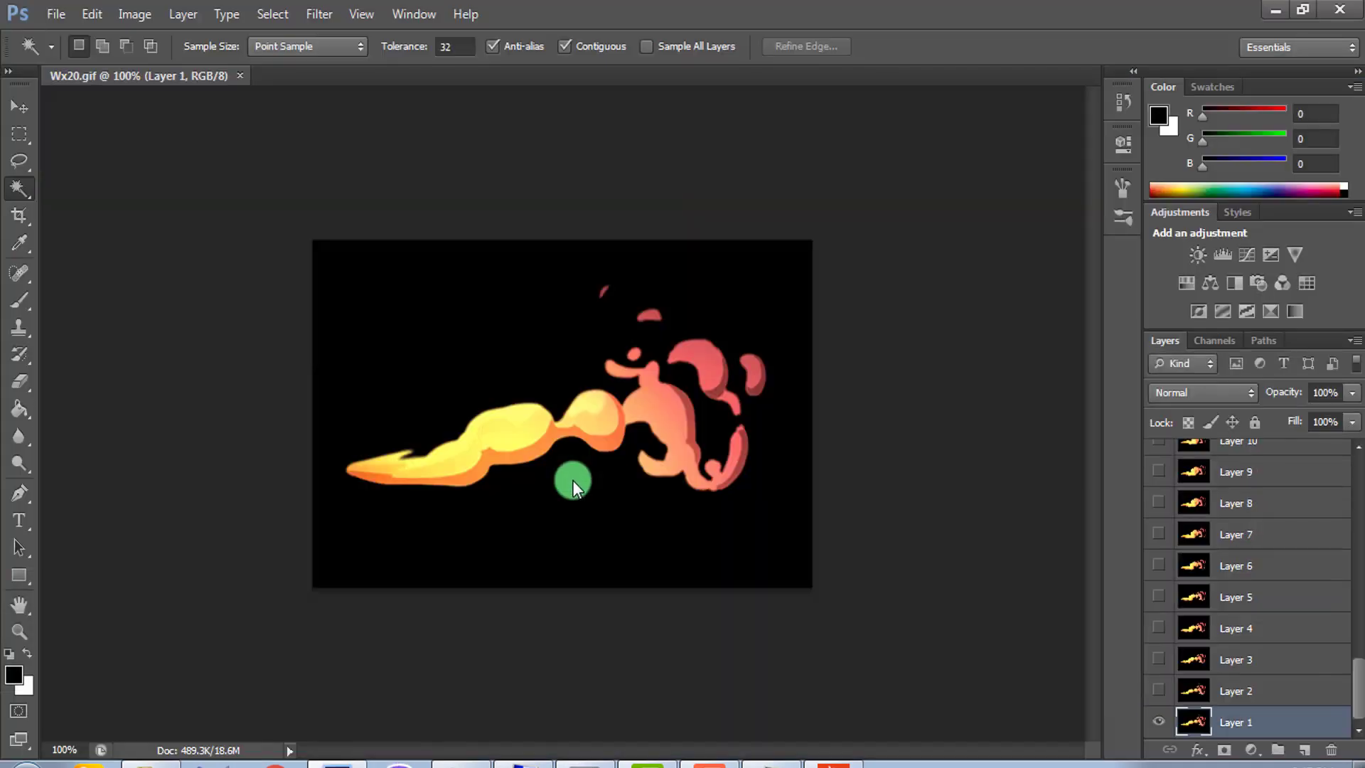
left_click_drag(1349, 676, 1345, 450)
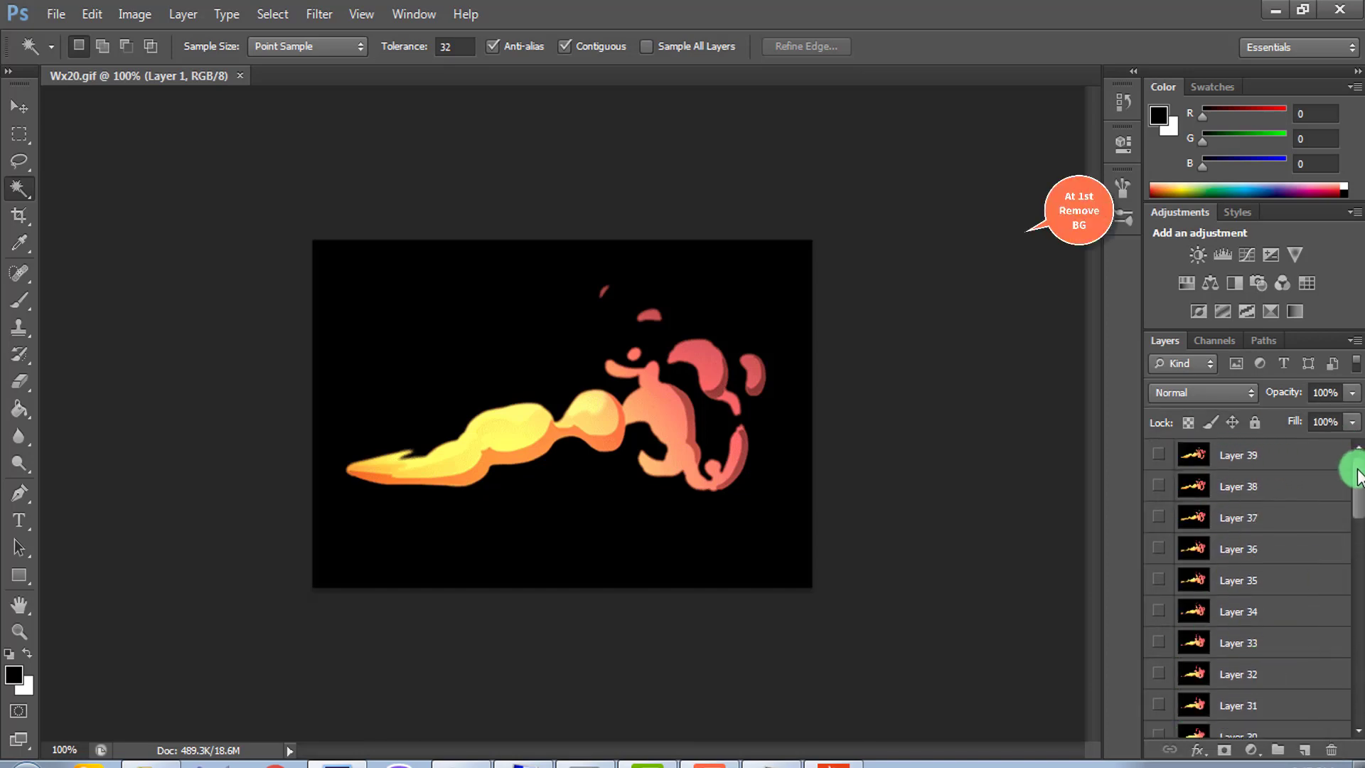
left_click_drag(1358, 475, 1357, 678)
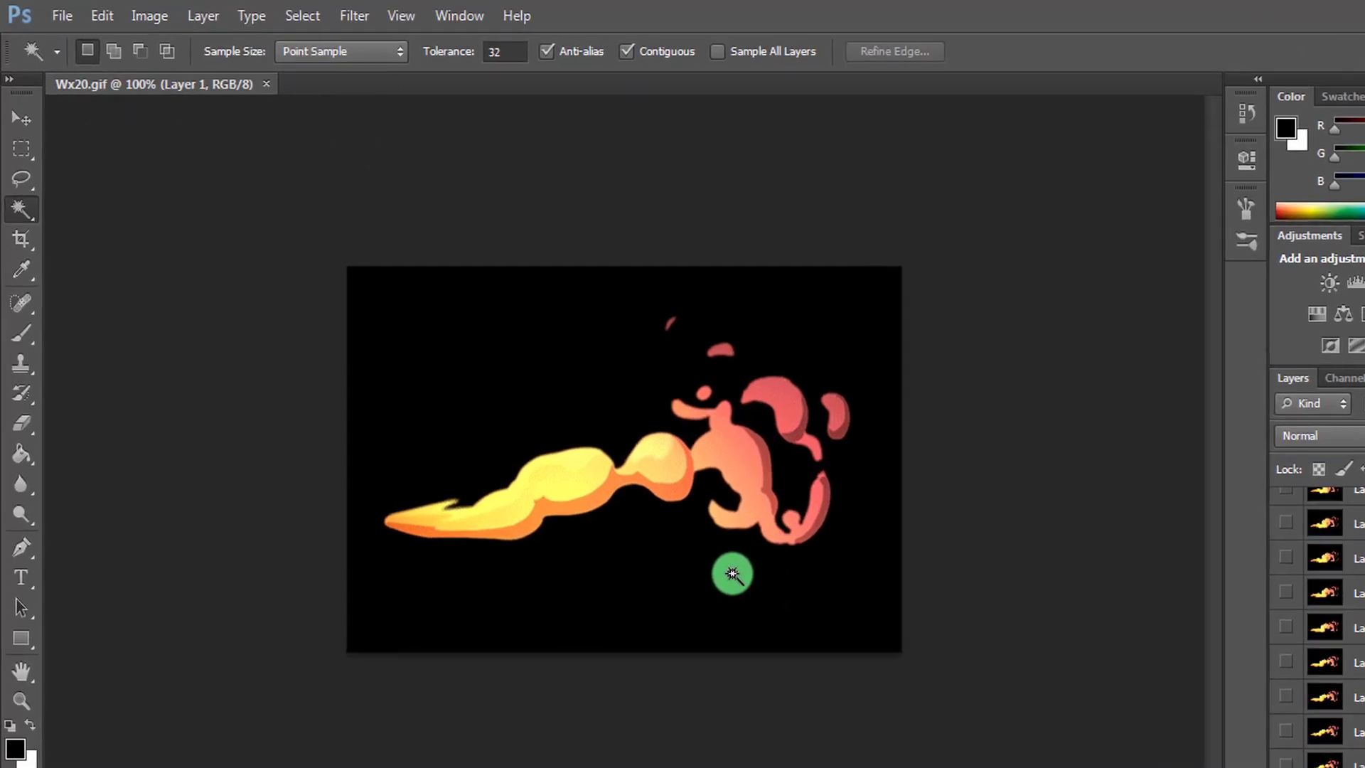
Delete Layer 1's black background with the Magic Wand Tool, then deselect.
right_click(22, 209)
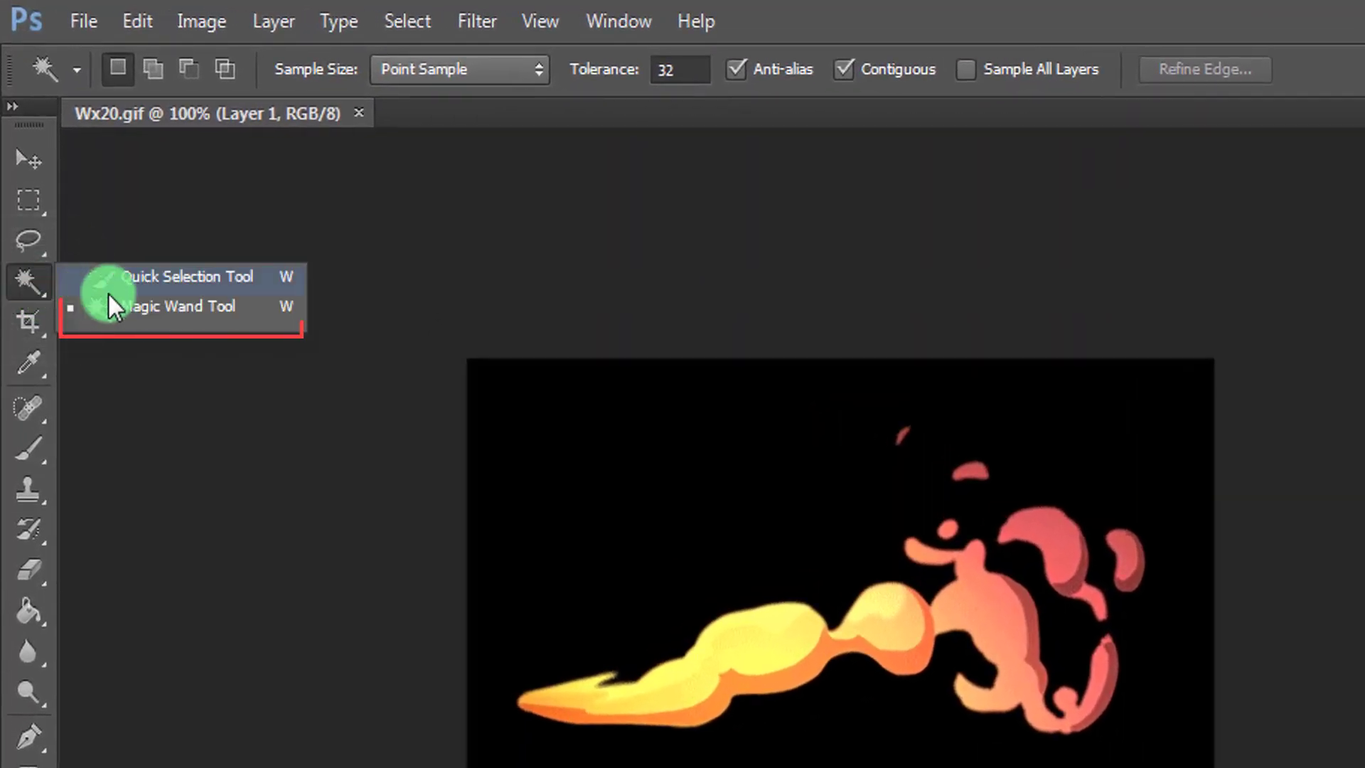
left_click(268, 306)
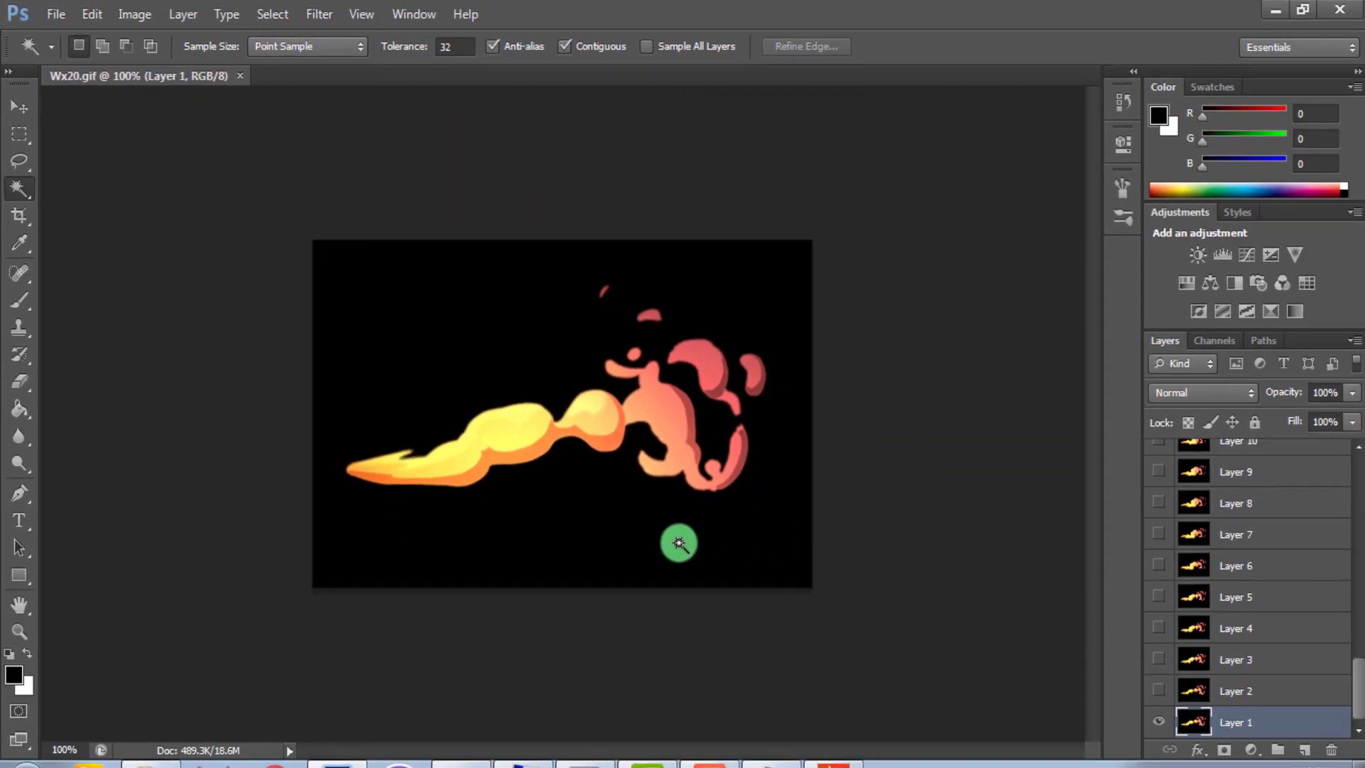
left_click(676, 540)
key("Delete")
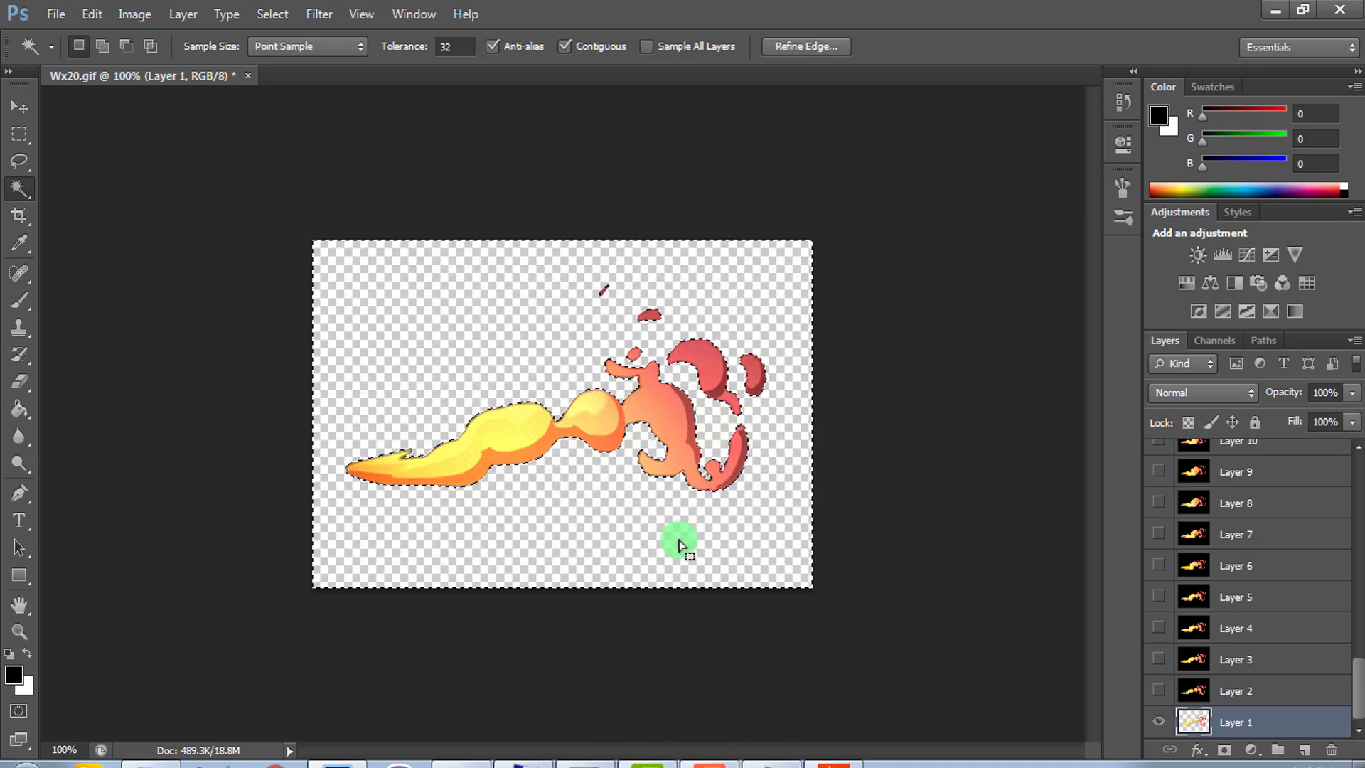
key("ctrl+d")
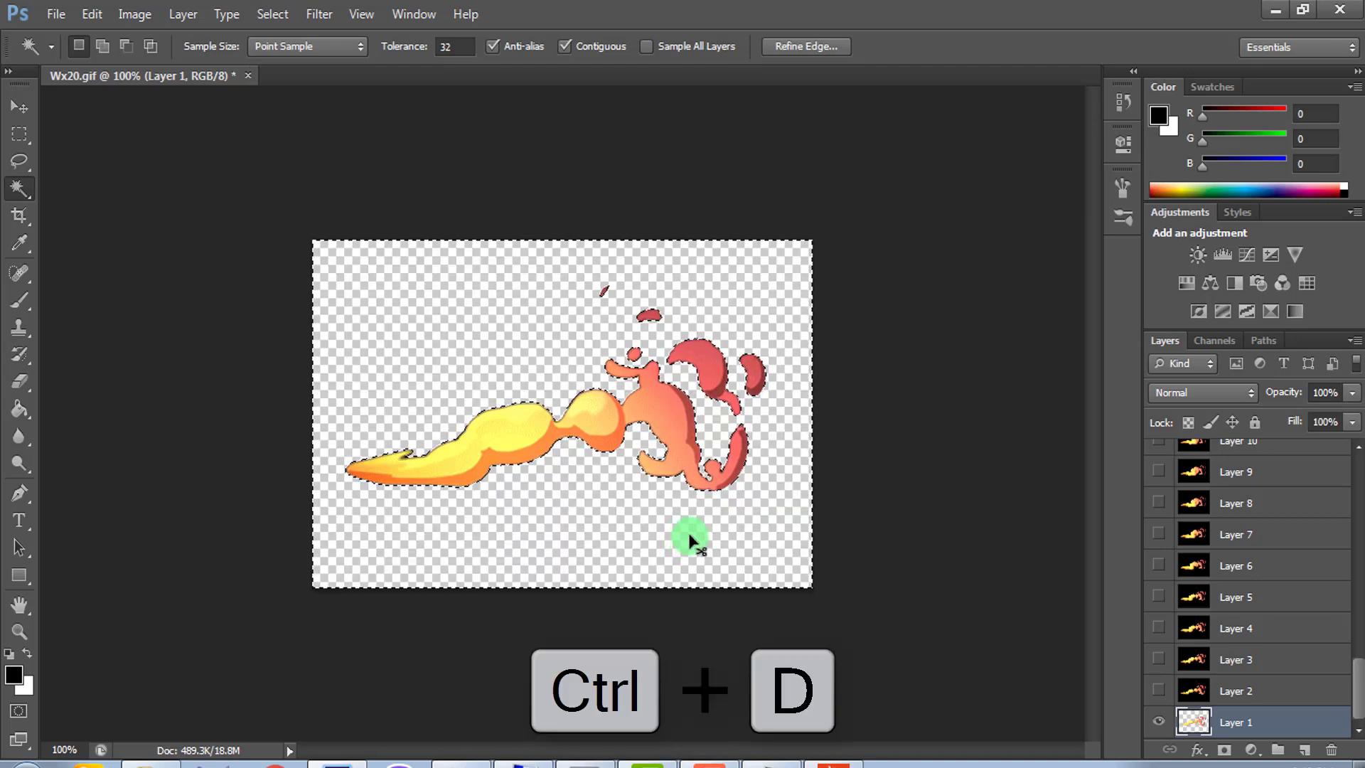
Show Layer 2 and delete its black background with the Magic Wand, then deselect.
left_click(1223, 693)
left_click(1159, 722)
left_click(1157, 691)
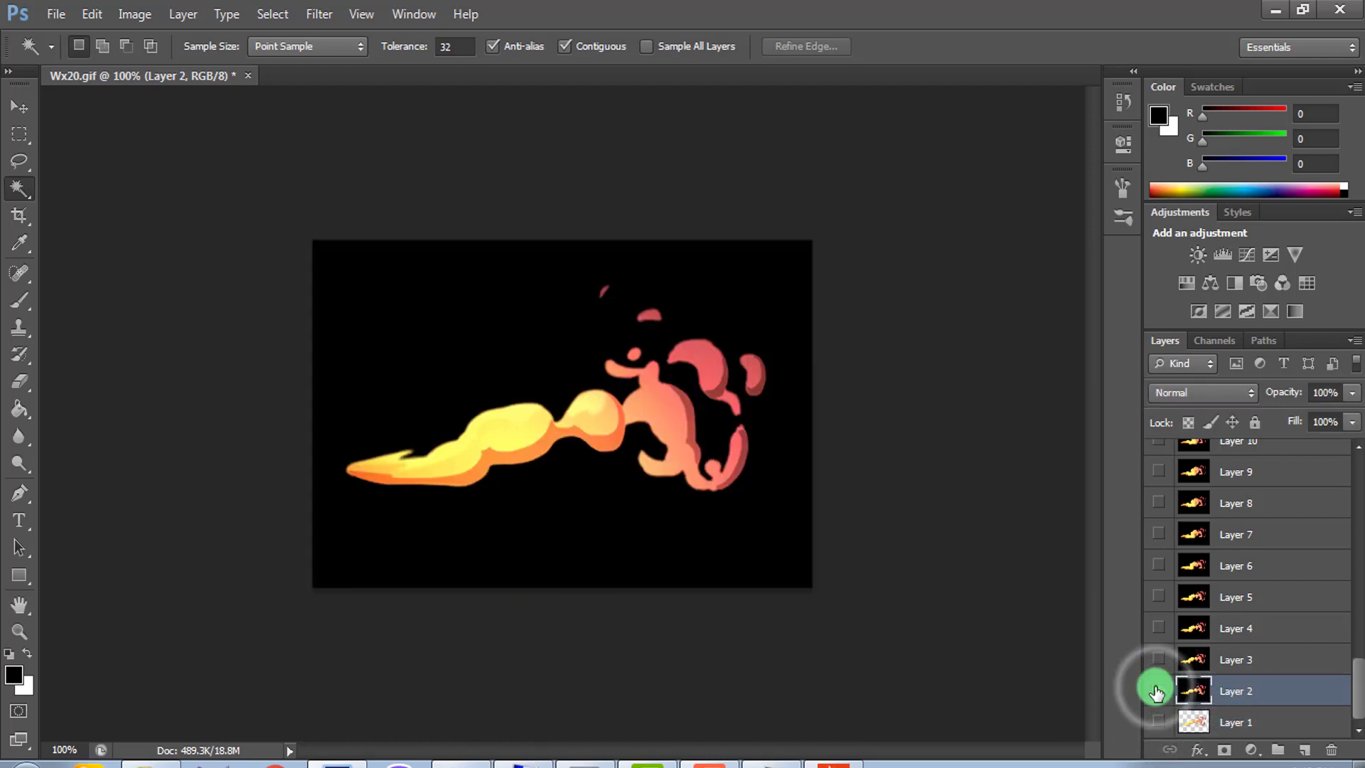
left_click(651, 548)
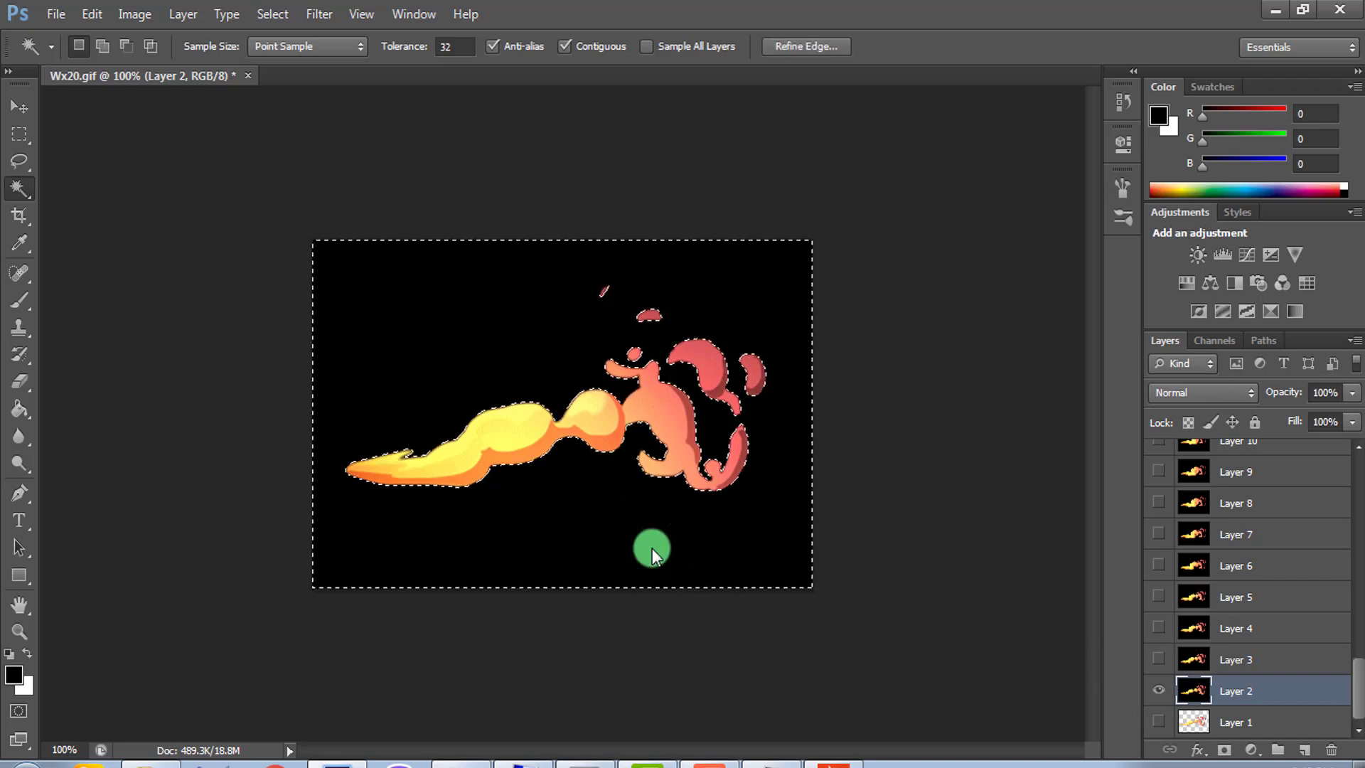
key("Delete")
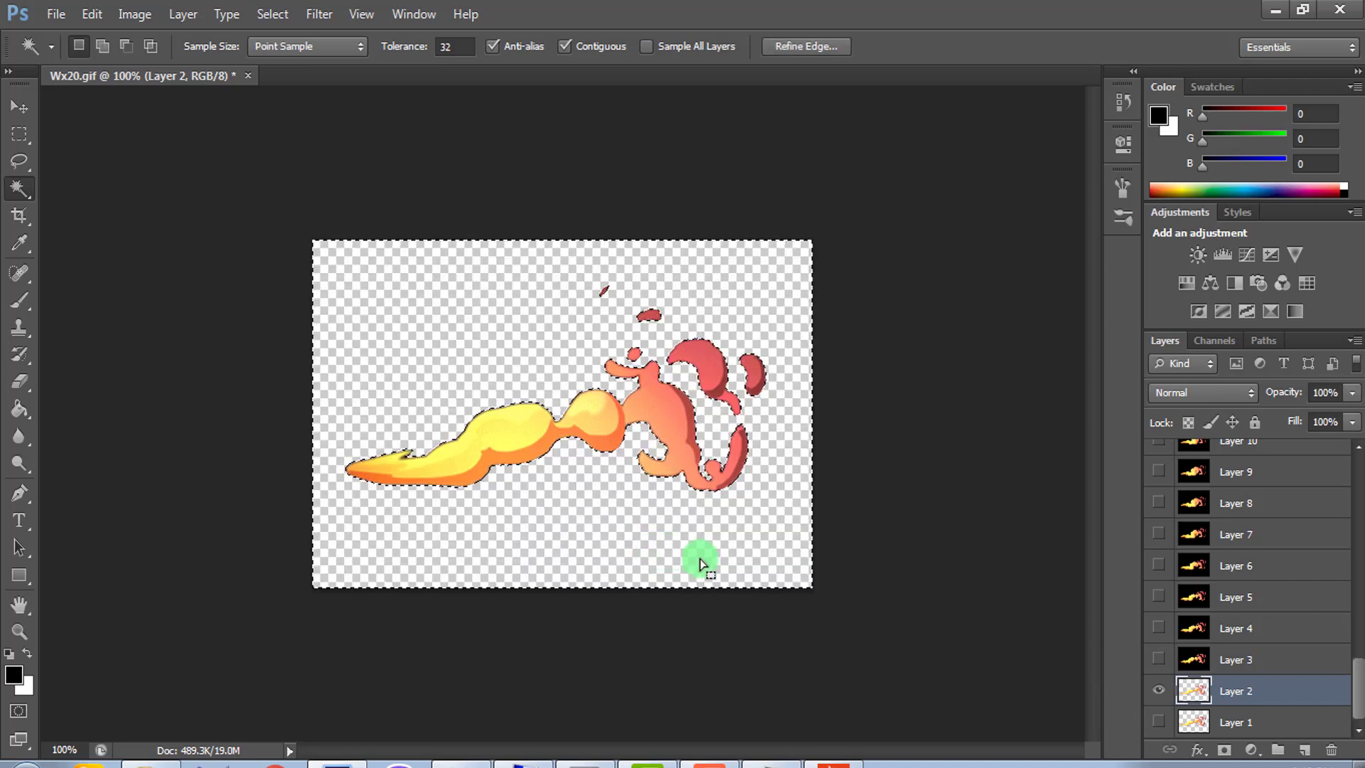
key("ctrl+d")
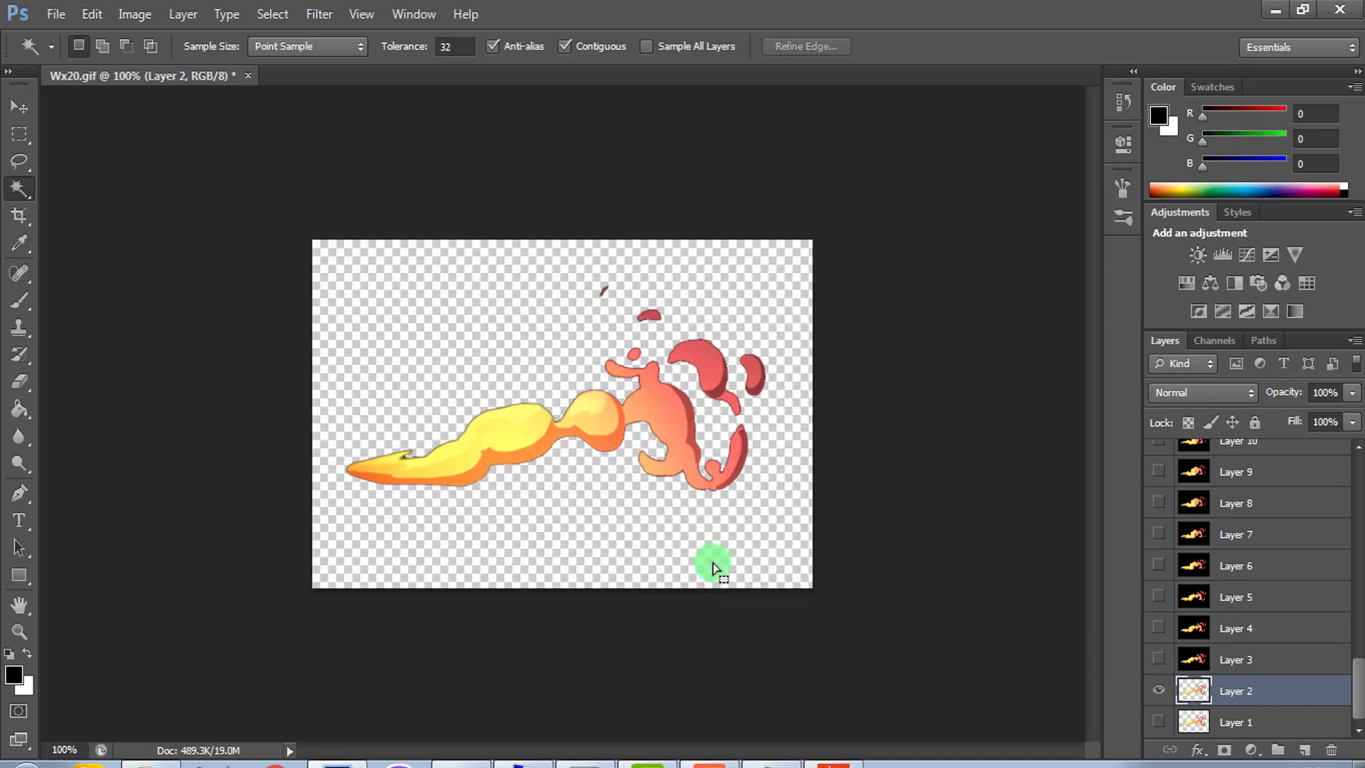
Hide Layer 2, show Layer 3, and delete its black background around the flame.
left_click(1158, 691)
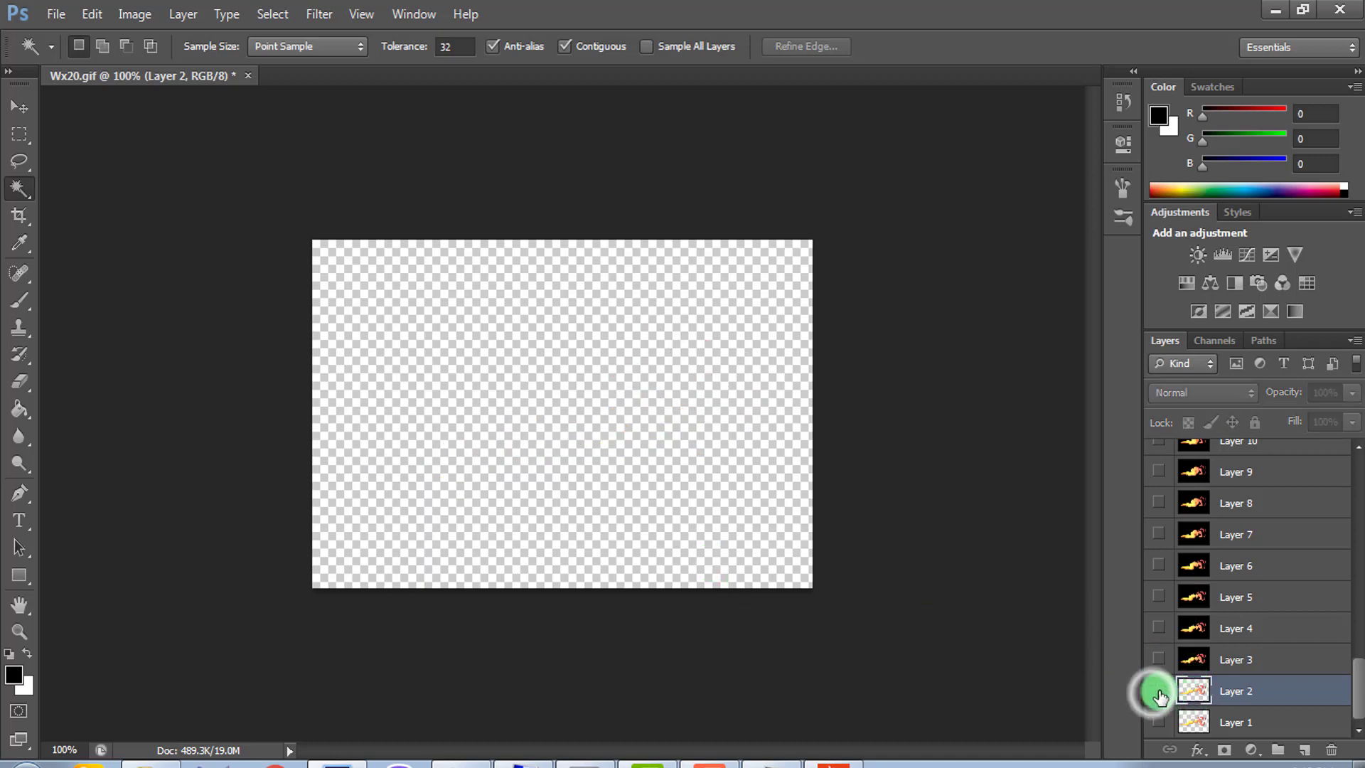
left_click(1218, 663)
left_click(1159, 659)
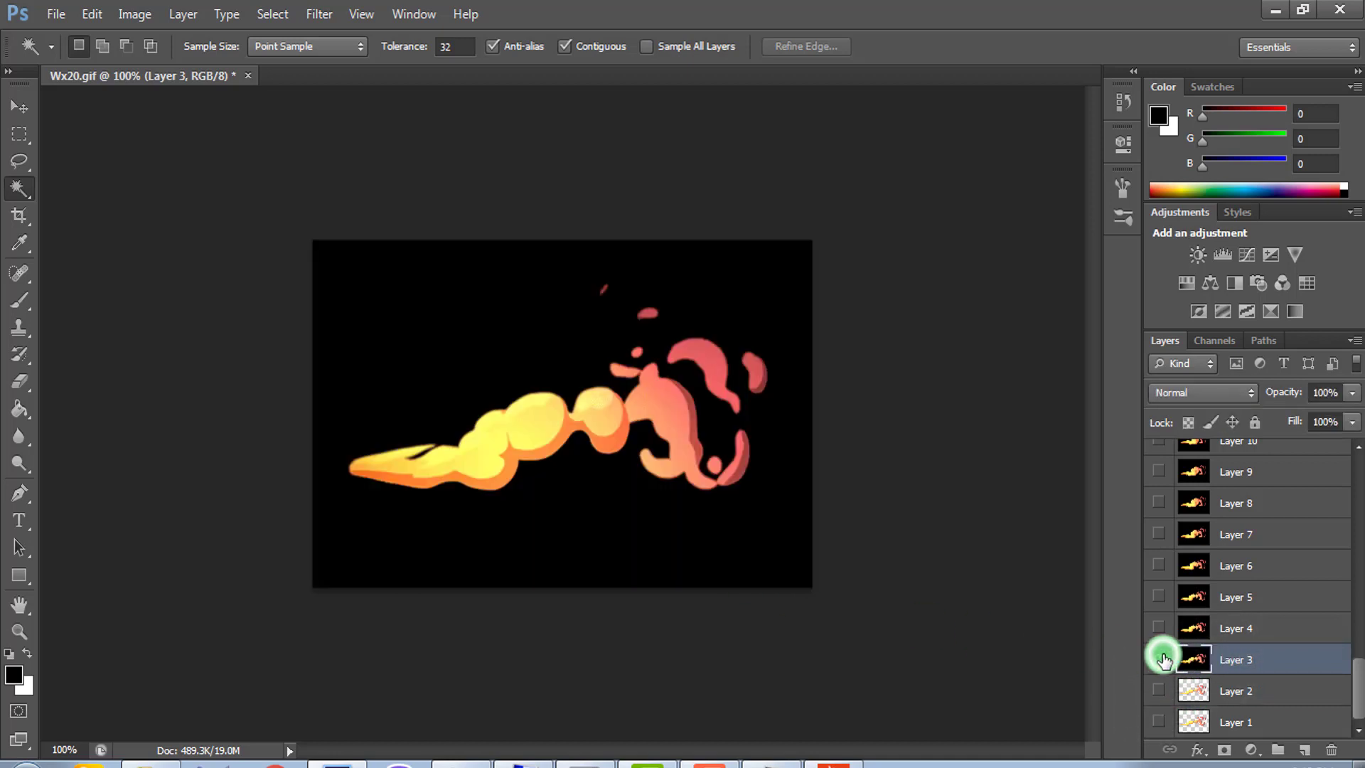
left_click(744, 551)
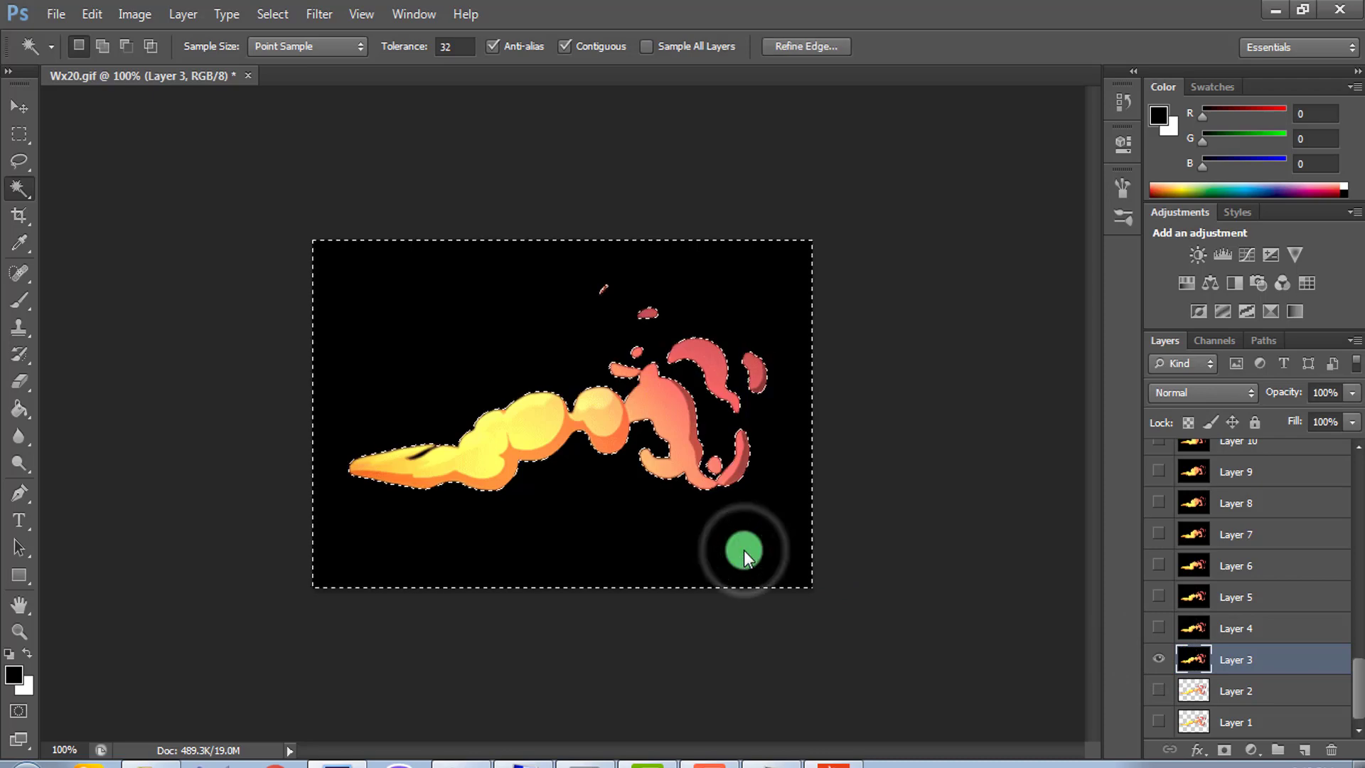
key("Delete")
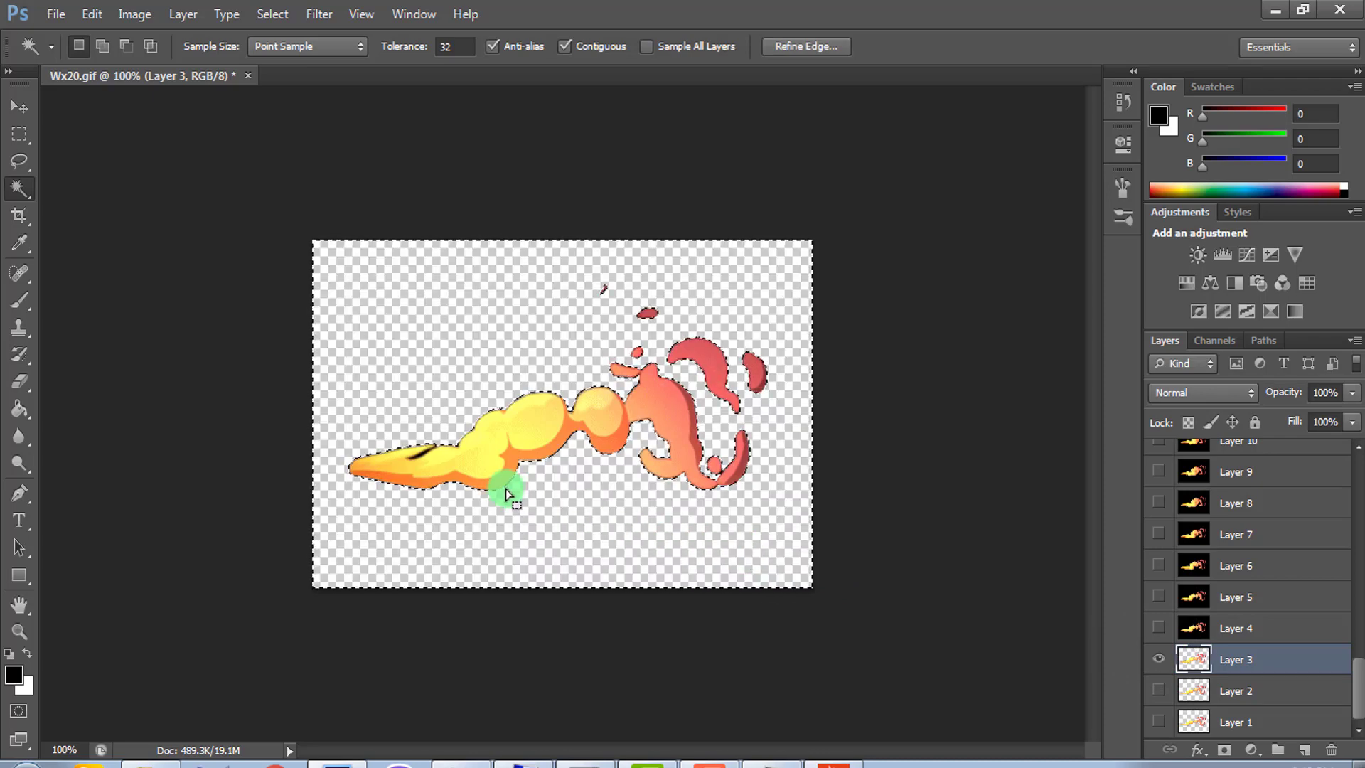
key("ctrl+d")
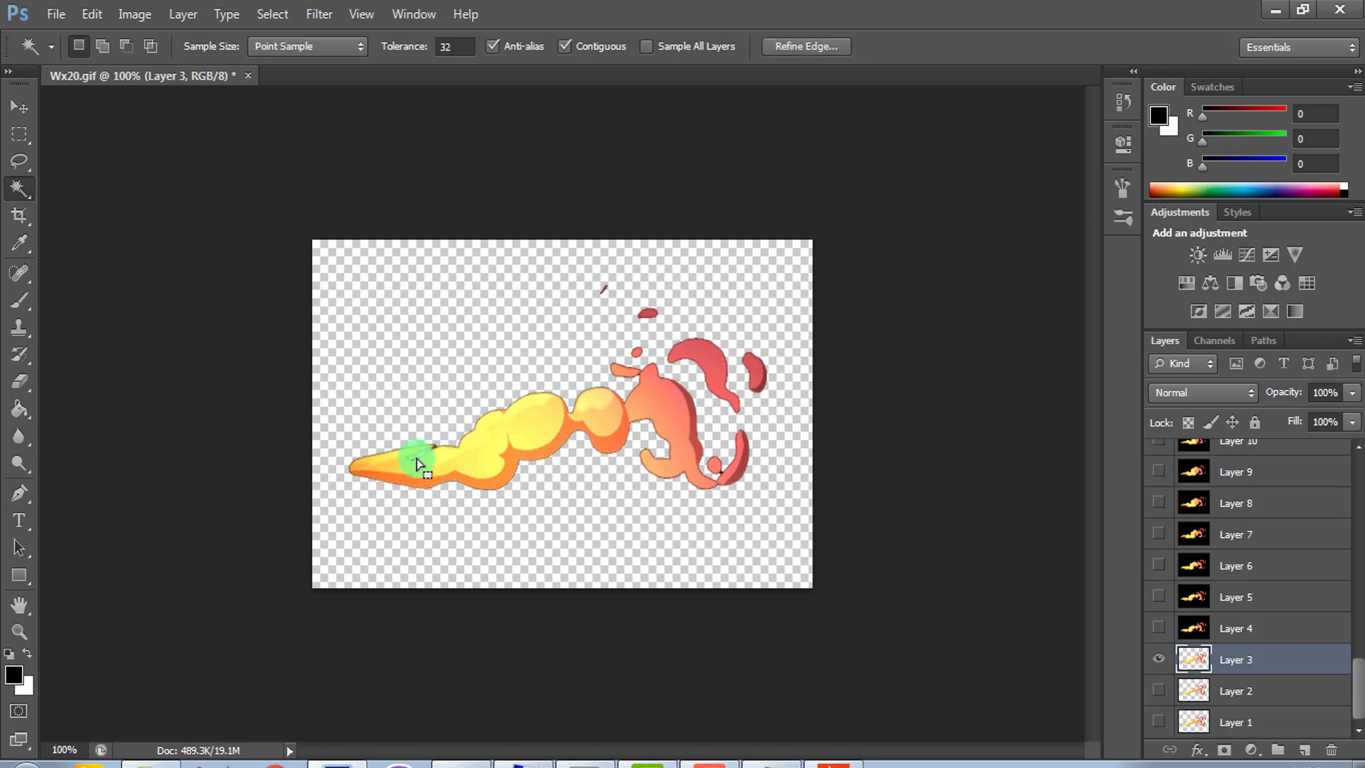
left_click(432, 457)
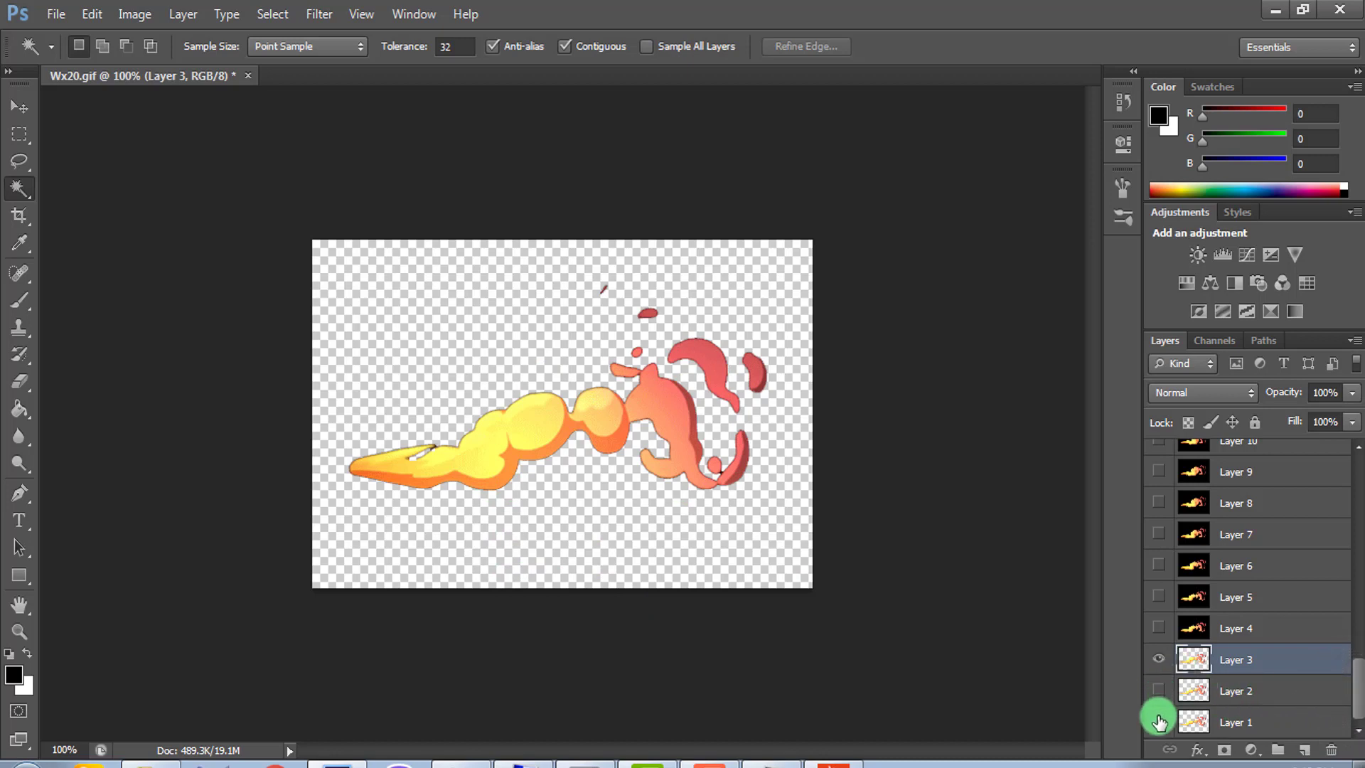
Hide Layer 3, show Layer 1, and drag the Dust file from the GIF folder toward Photoshop.
left_click(1159, 660)
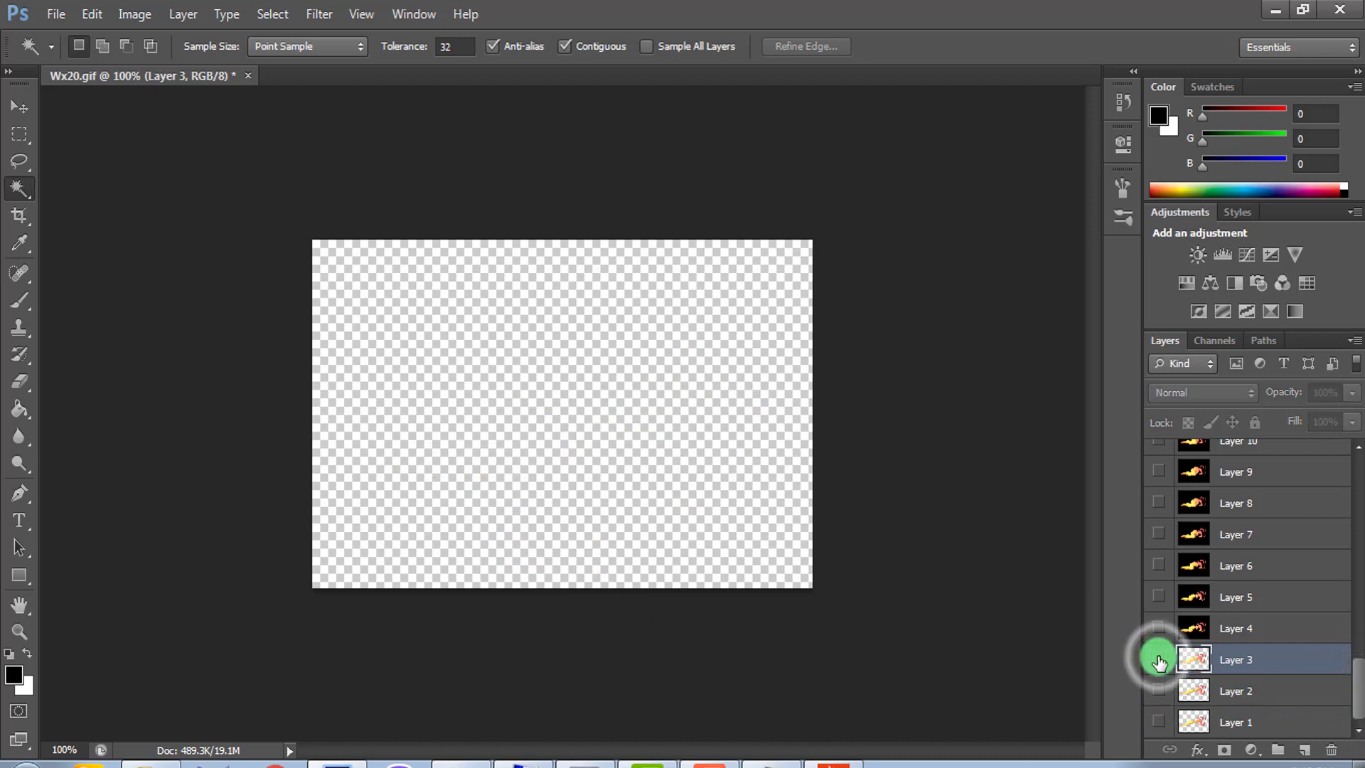
left_click(1159, 722)
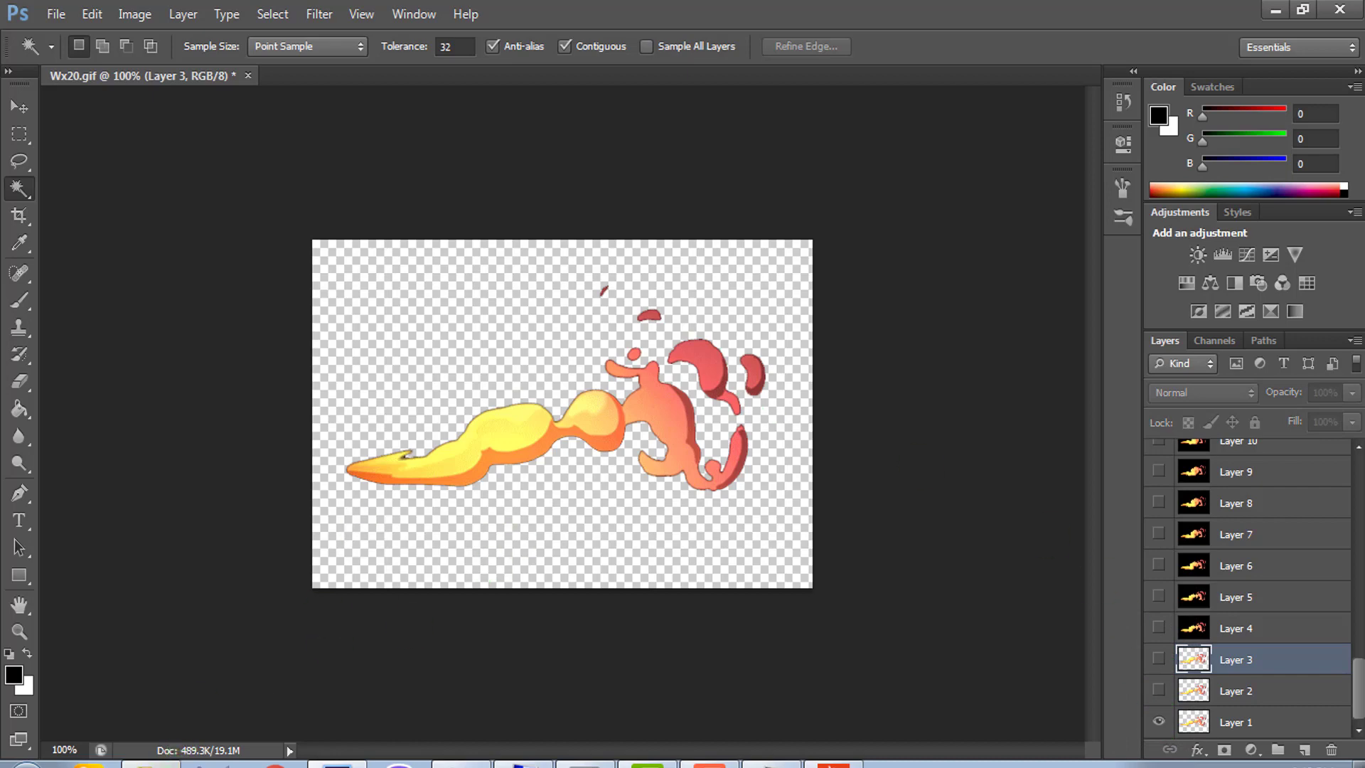
left_click(170, 761)
left_click_drag(770, 190, 346, 758)
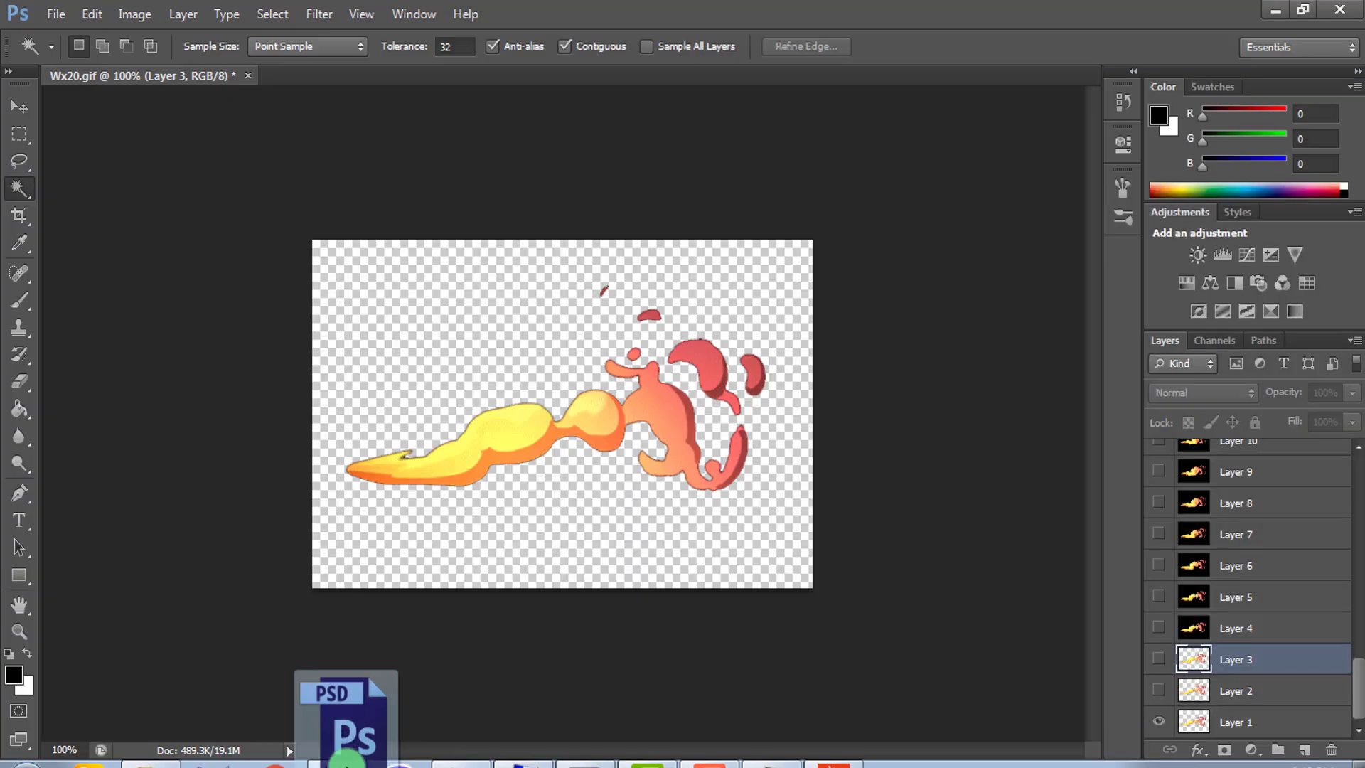
Open Dust.psd in Photoshop as its own document tab.
left_click_drag(346, 758, 390, 317)
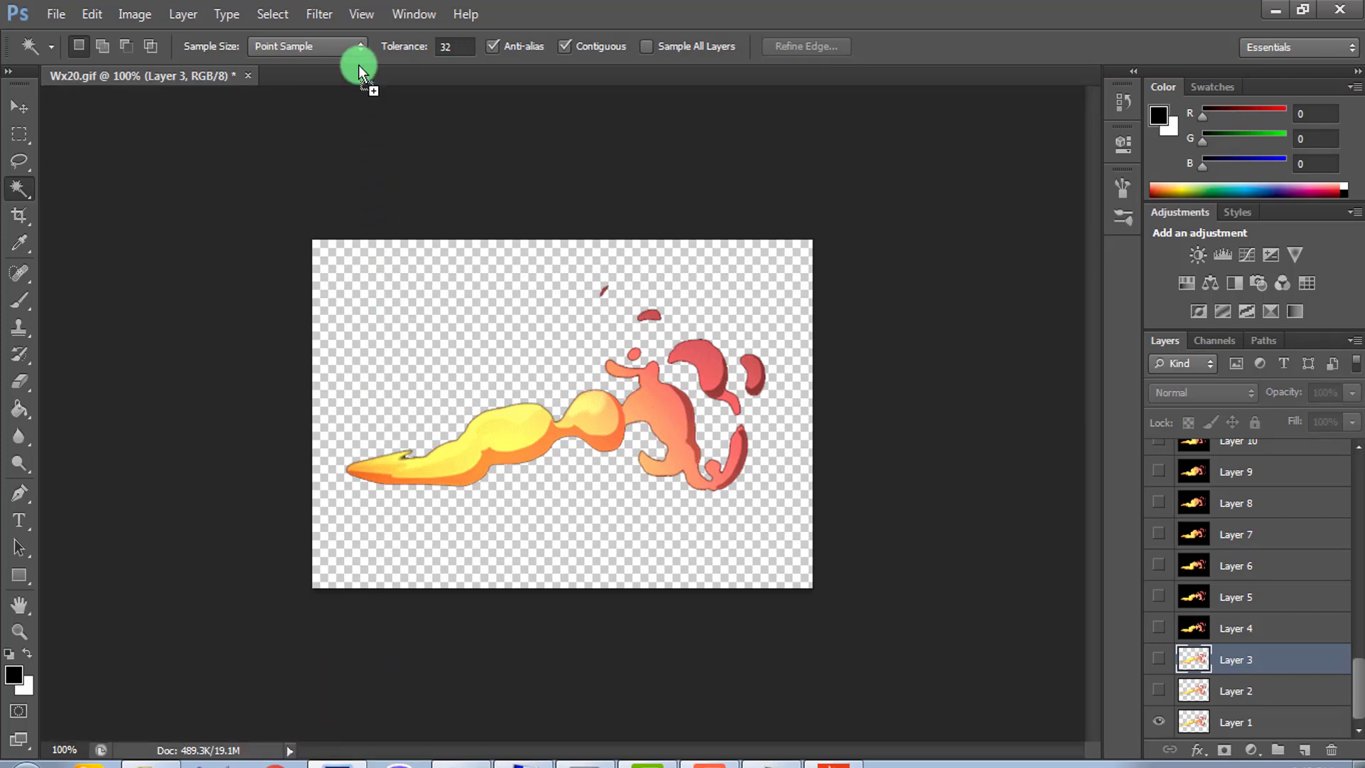
left_click_drag(370, 185, 356, 74)
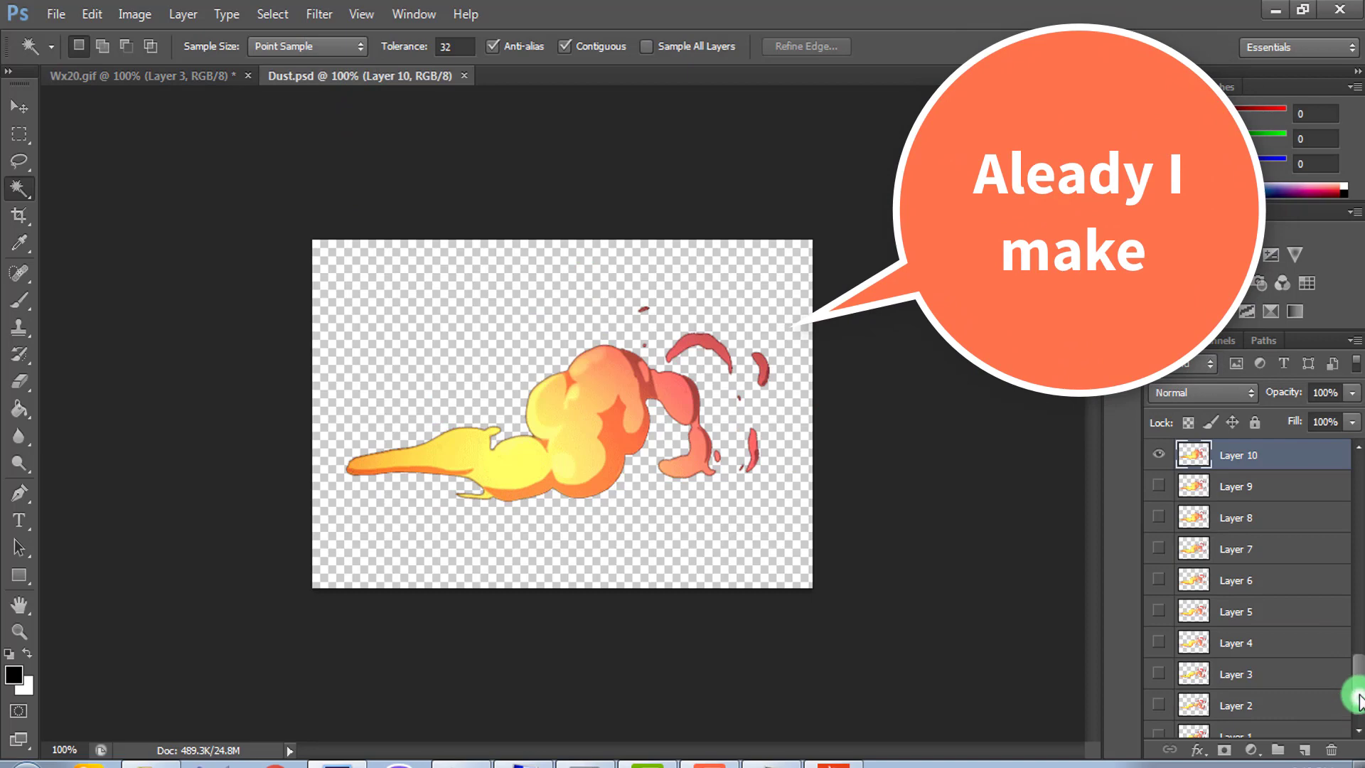
left_click_drag(1358, 701, 1337, 498)
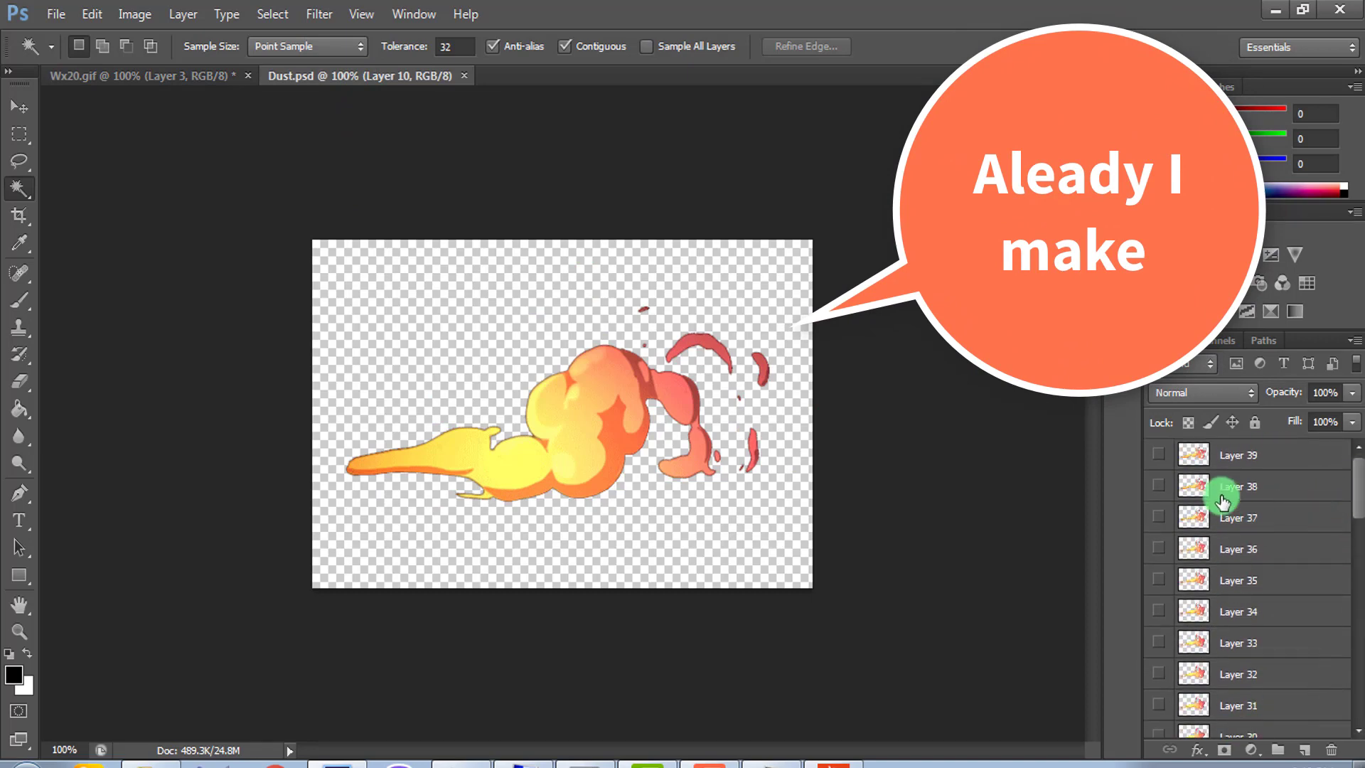
Make Layers 39 down to 2 visible so the smoke frames stack together.
left_click_drag(1159, 454, 1161, 725)
scroll(1359, 494, "down", 2)
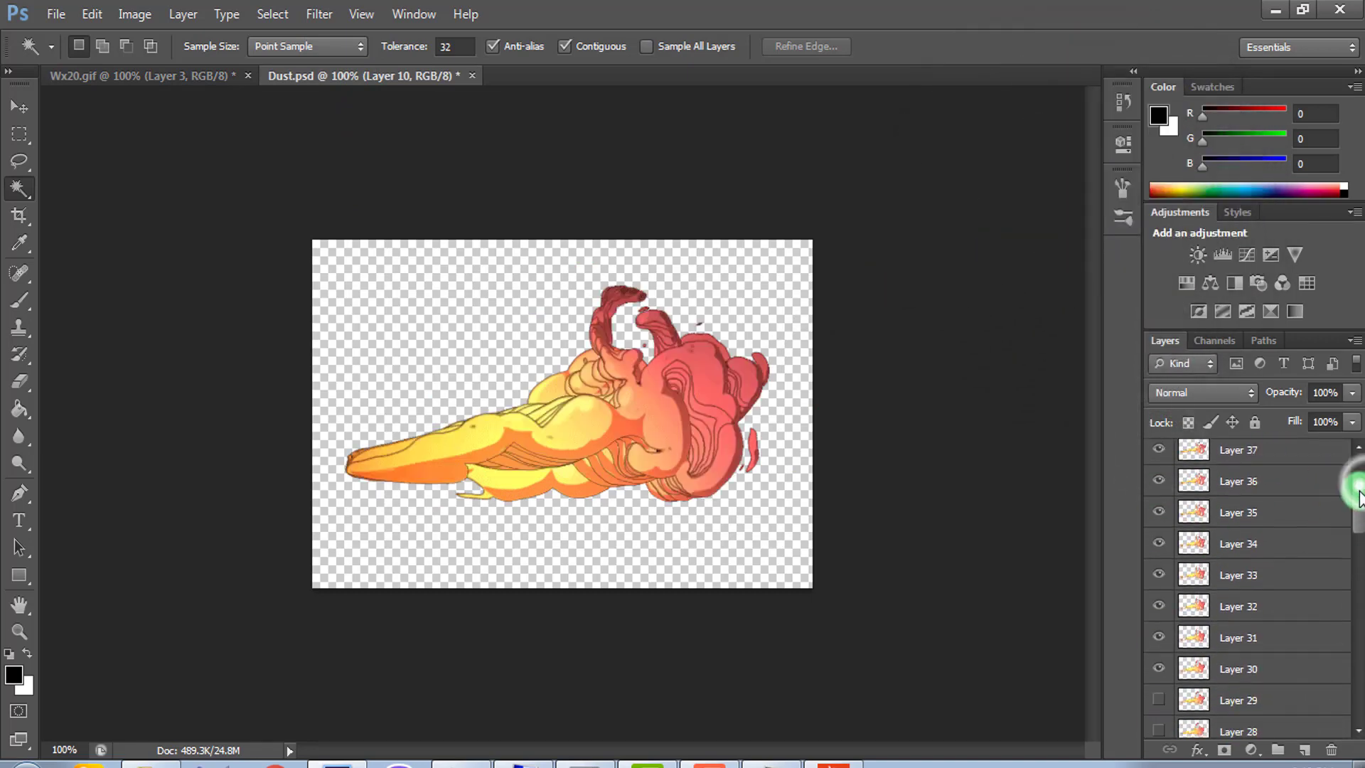
left_click_drag(1159, 463, 1160, 677)
left_click_drag(1354, 512, 1354, 631)
mouse_move(1159, 524)
left_mouse_down()
mouse_move(1160, 677)
mouse_move(1154, 557)
left_mouse_up()
left_click_drag(1332, 588, 1224, 625)
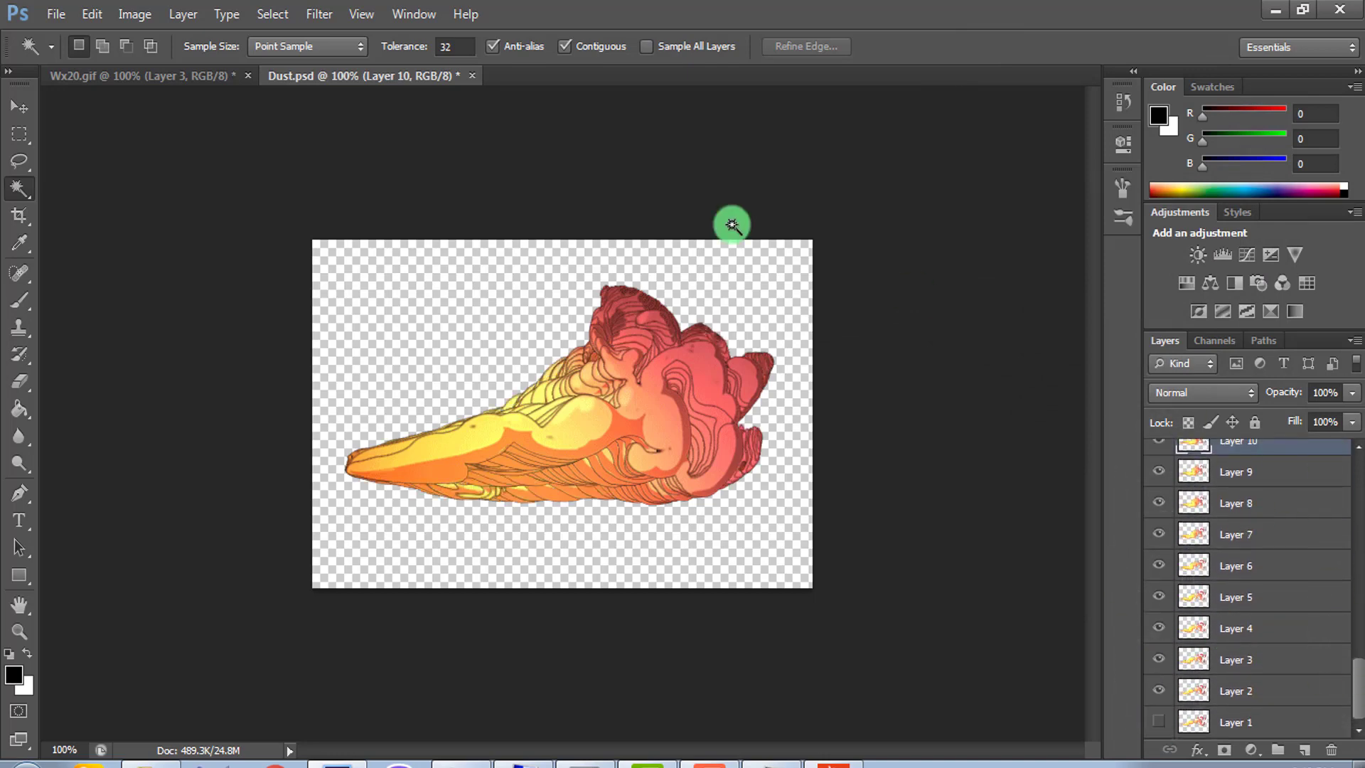
left_click(50, 21)
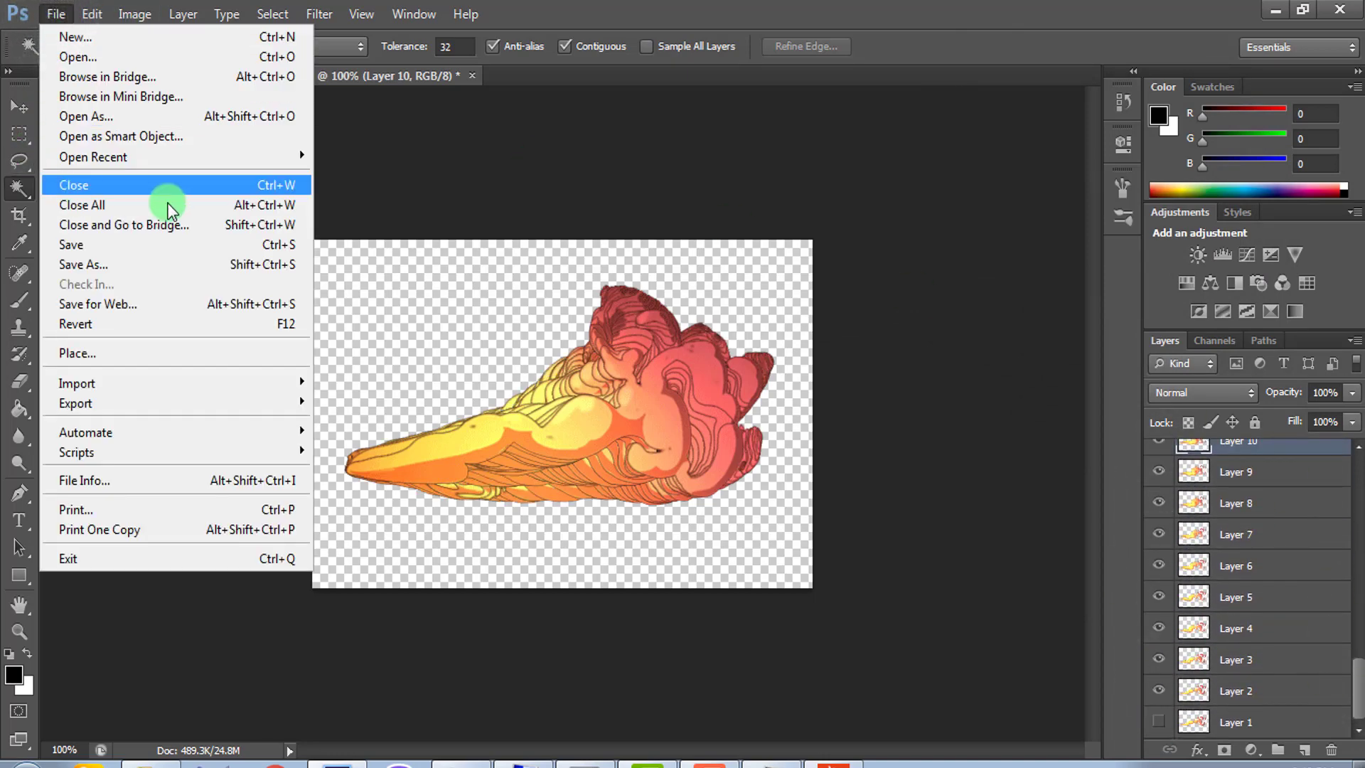
Save the document as a layered Photoshop PSD named 'Dust p', accepting Maximize Compatibility.
left_click(91, 270)
type("Dust p")
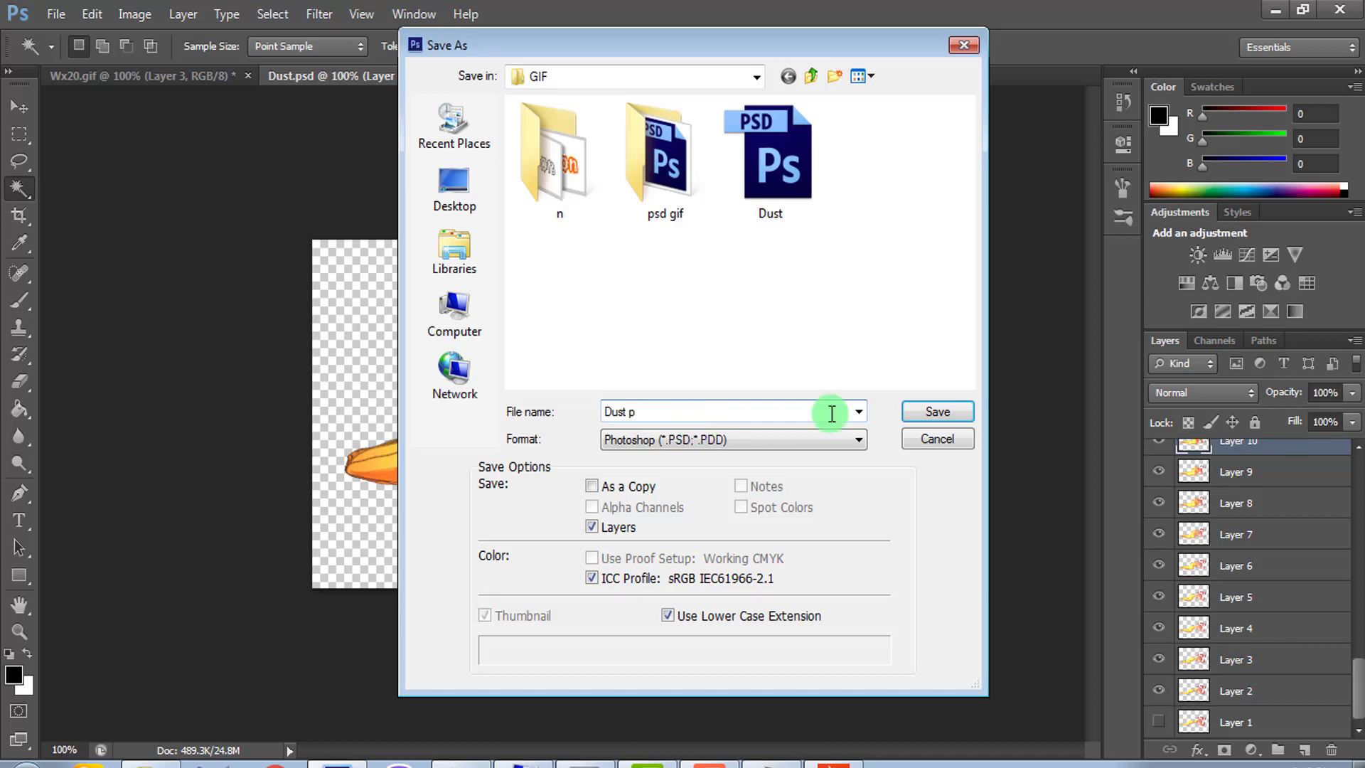
left_click(936, 411)
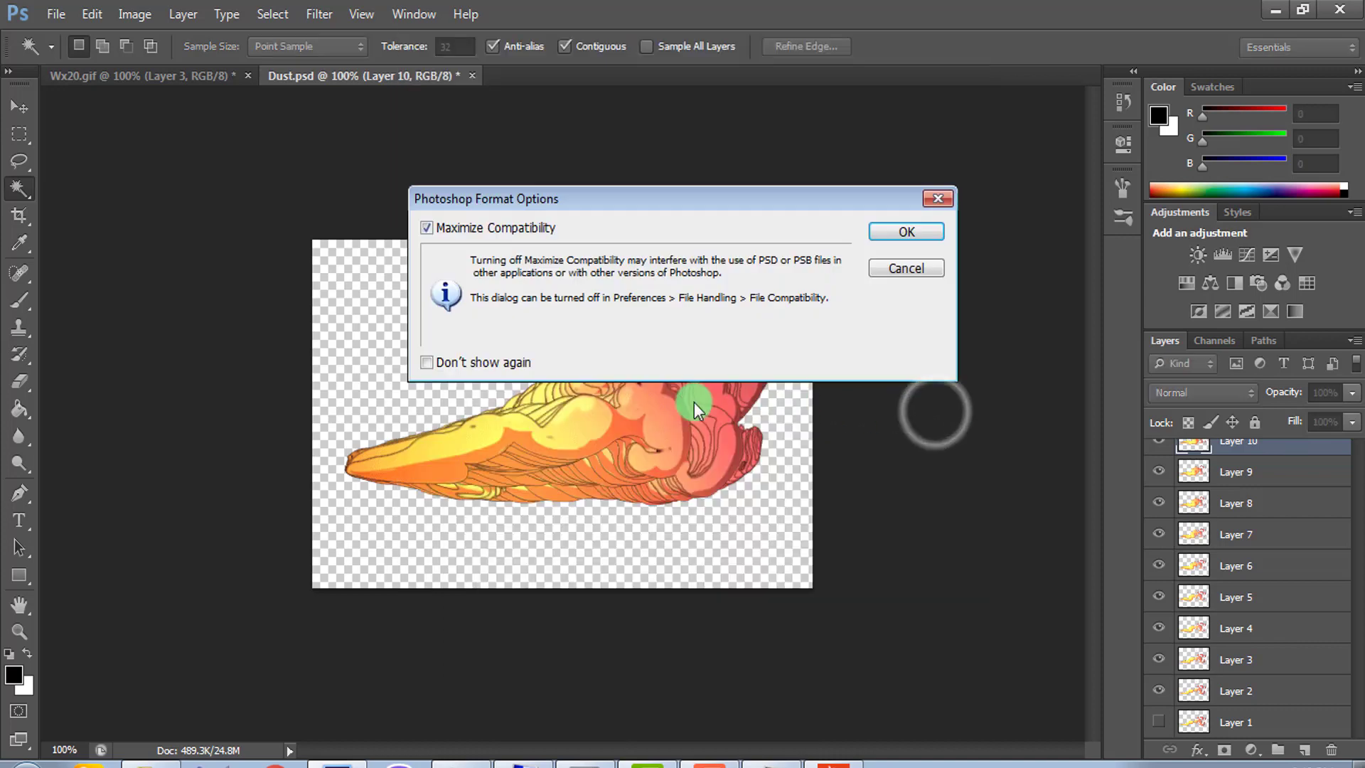
left_click(924, 232)
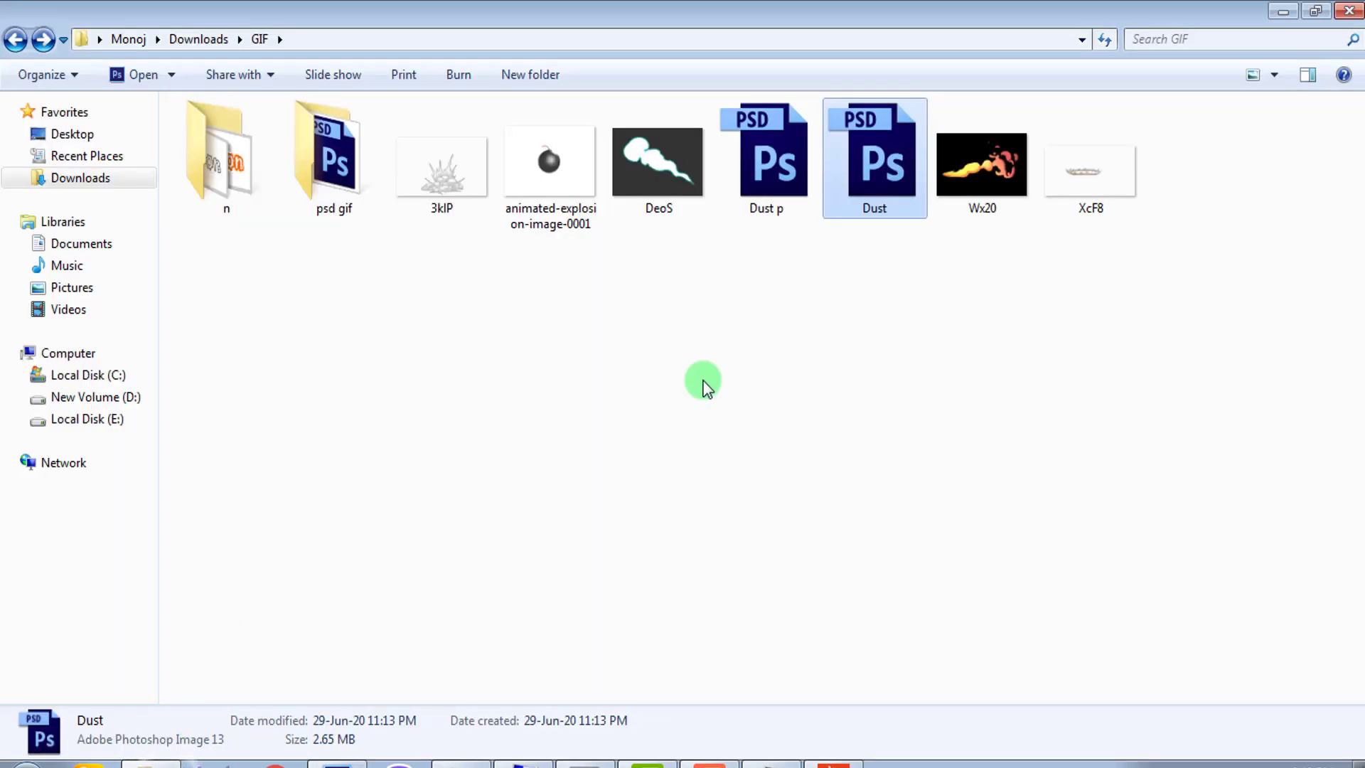
Check the new 2.64 MB Dust p file in Explorer, then return to Cartoon Animator 4.
left_click(779, 213)
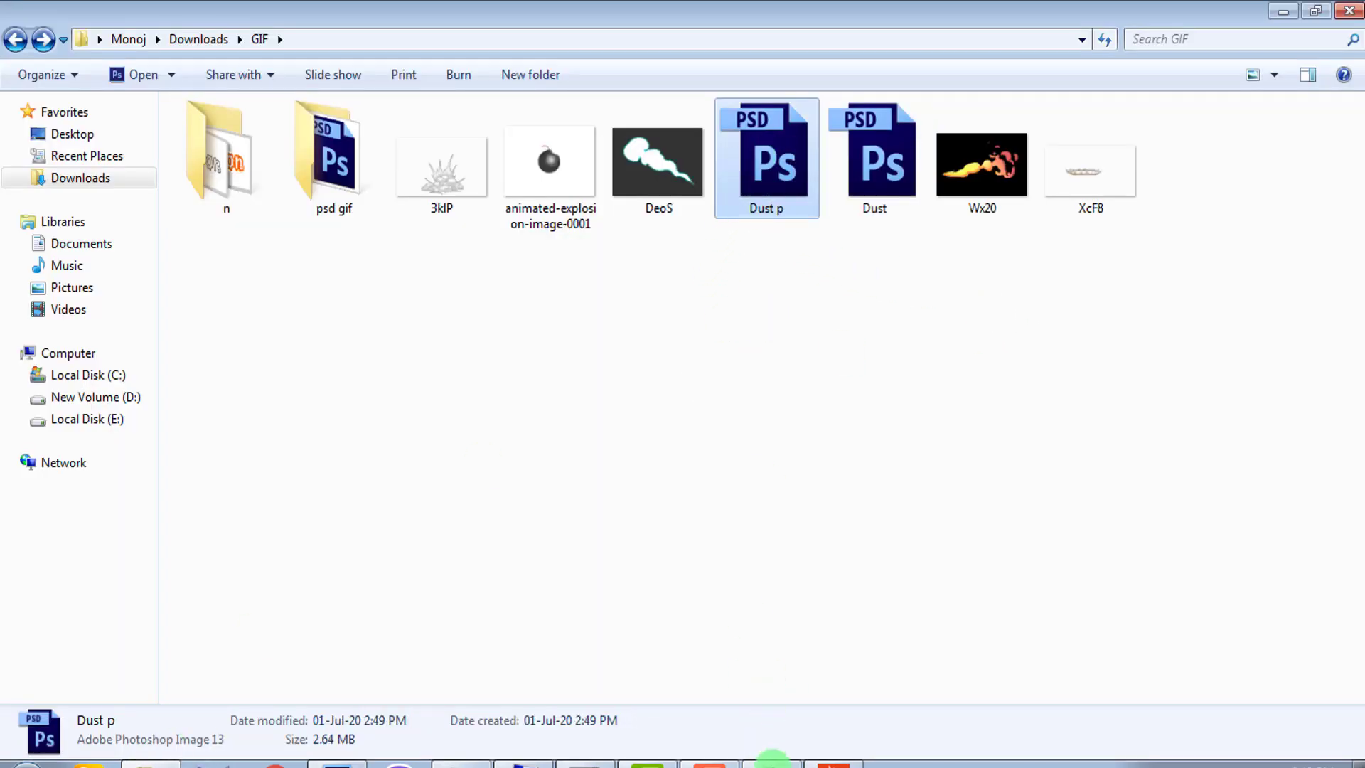
left_click(835, 763)
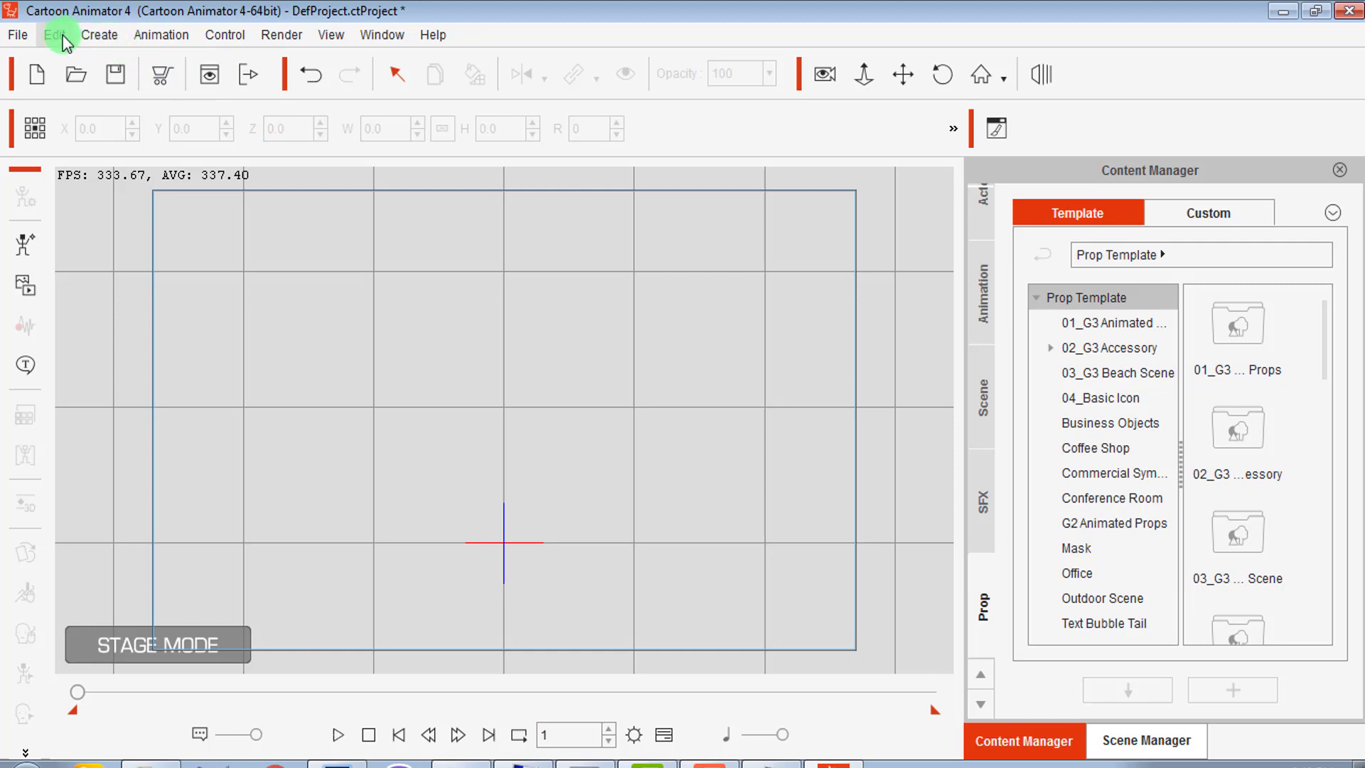
left_click(100, 36)
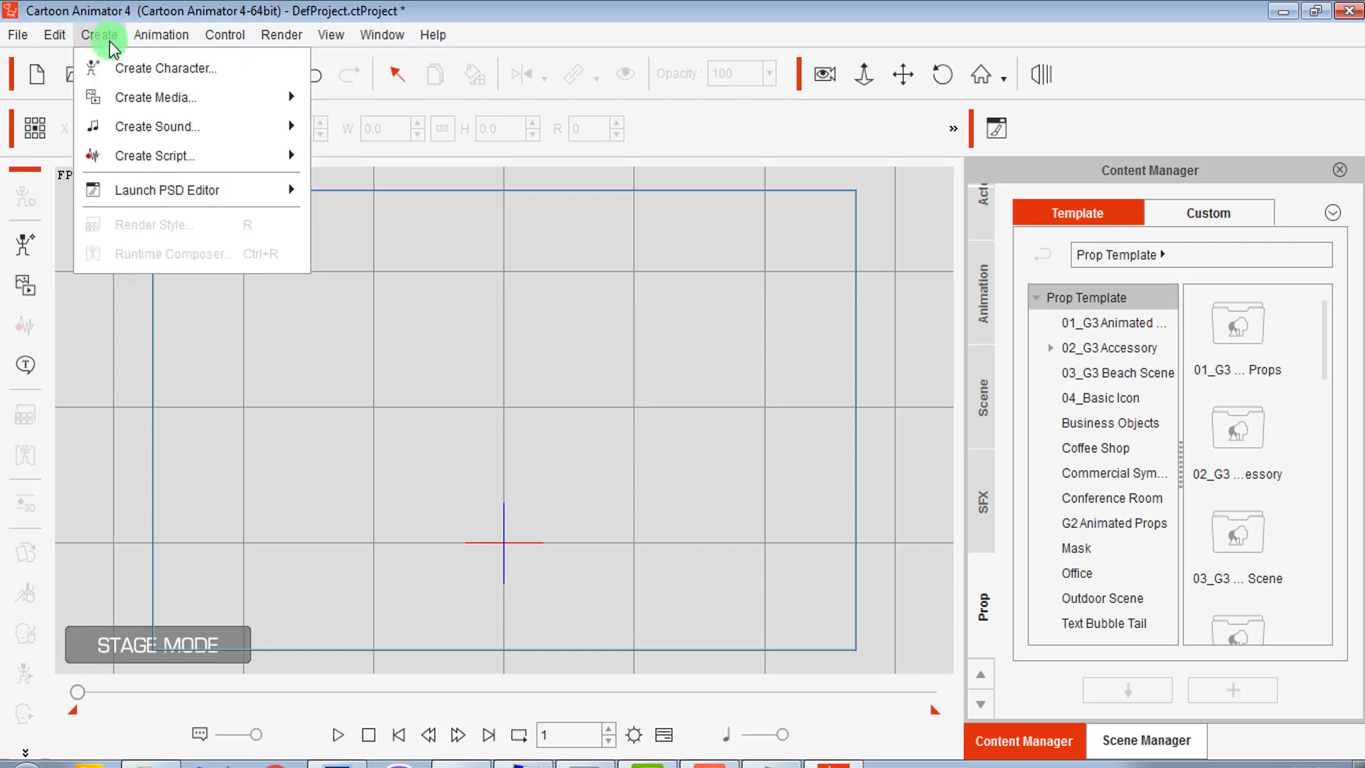
mouse_move(155, 96)
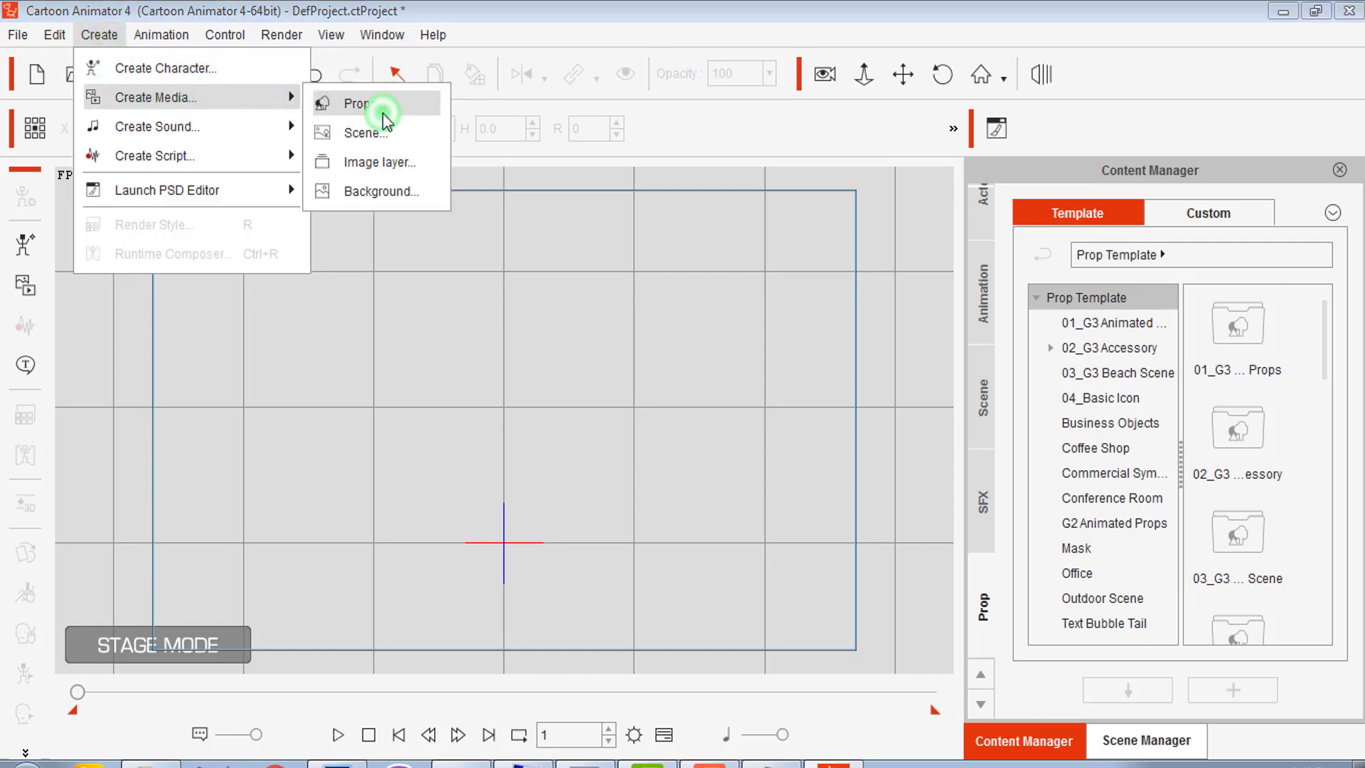
left_click(384, 114)
left_click(906, 532)
left_click(1040, 691)
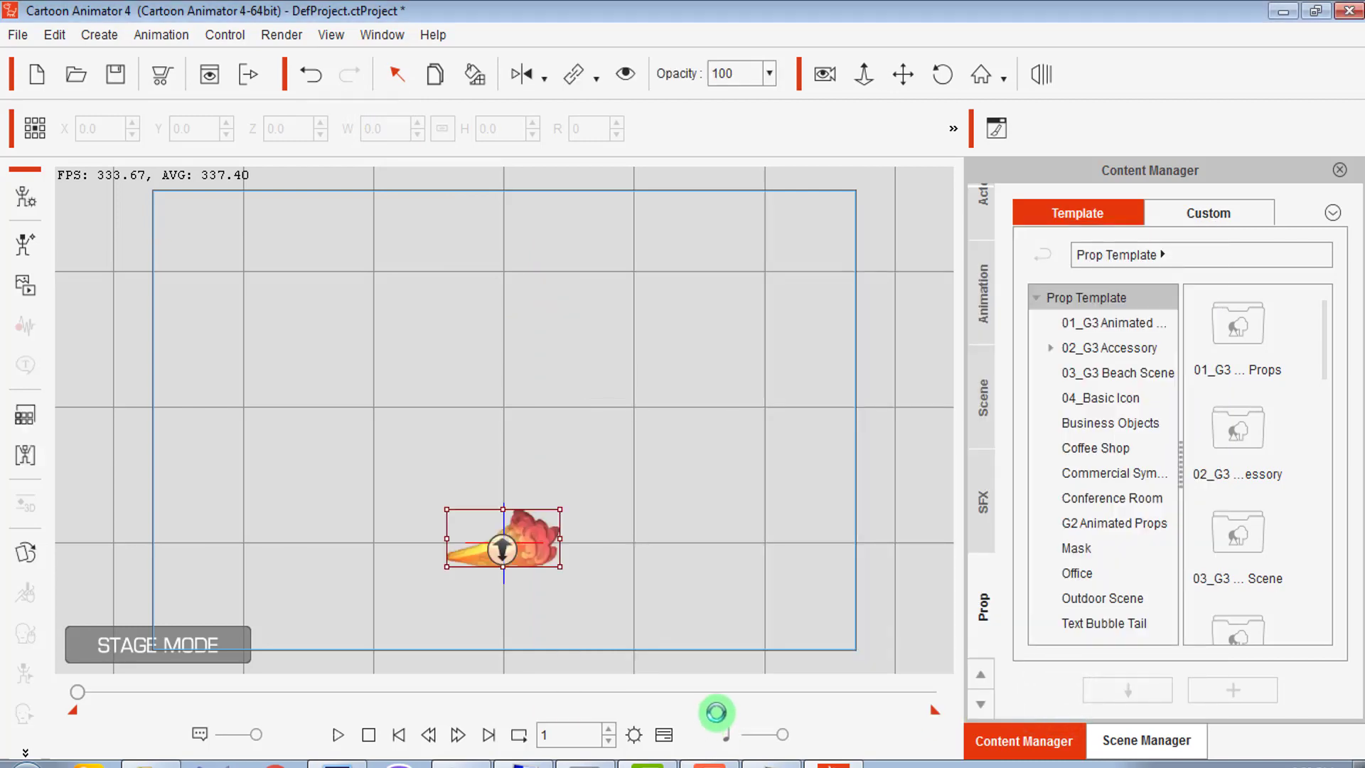
left_click_drag(561, 506, 662, 512)
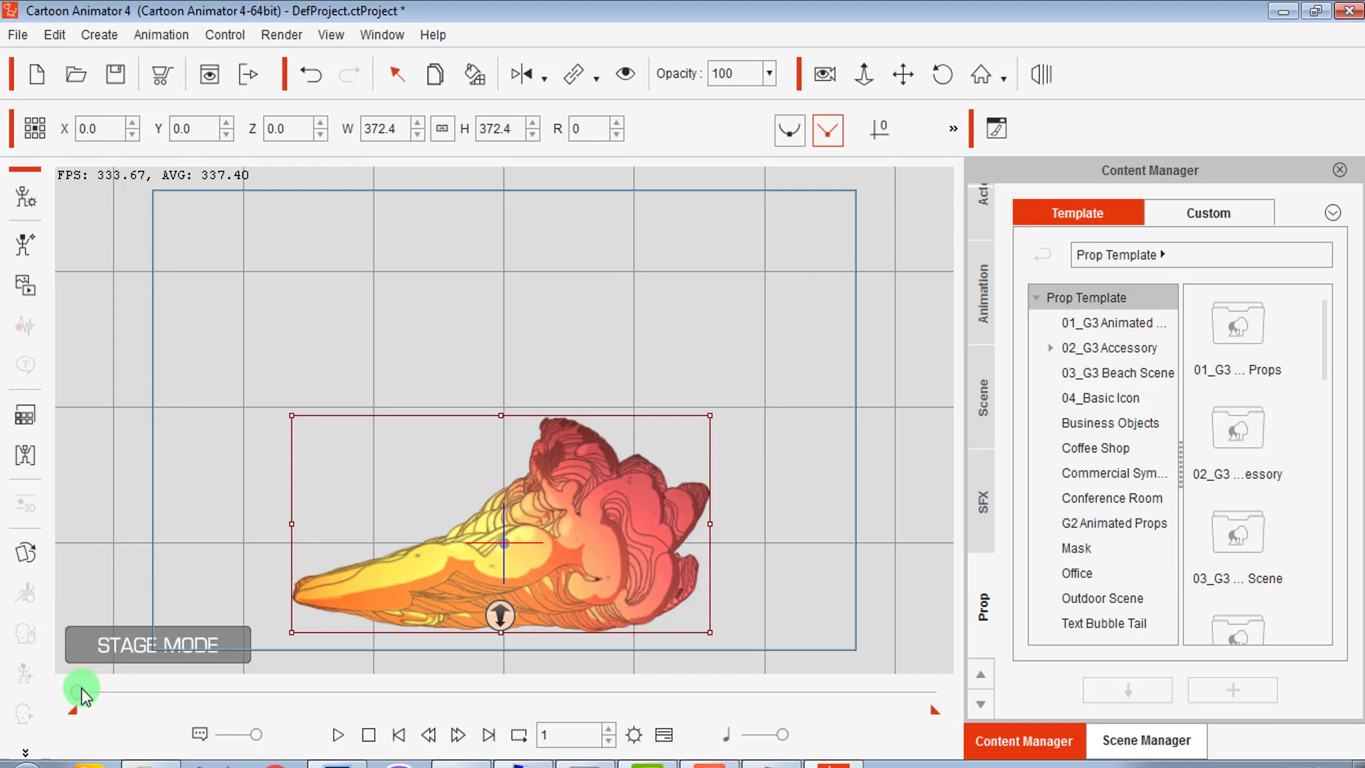
mouse_move(80, 690)
left_mouse_down()
mouse_move(119, 690)
mouse_move(8, 683)
left_mouse_up()
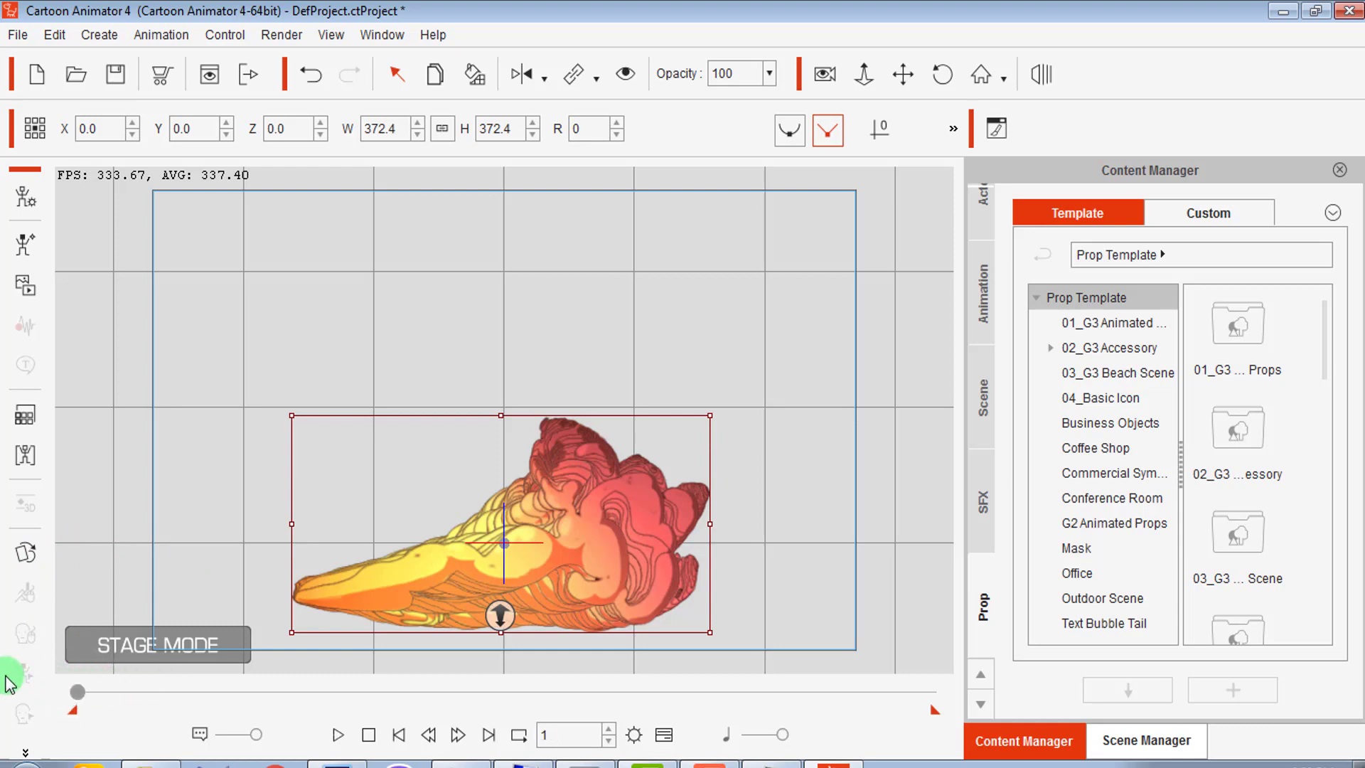
left_click(19, 562)
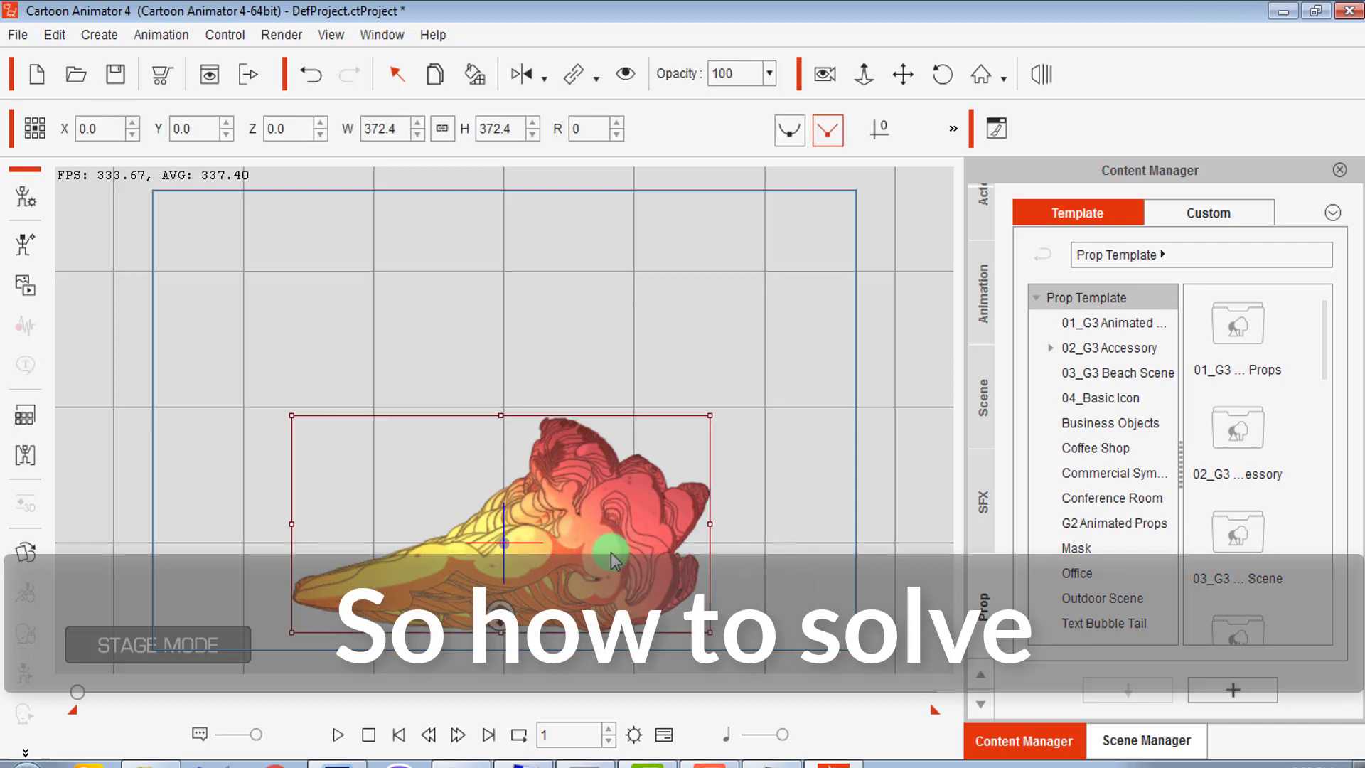
key("Delete")
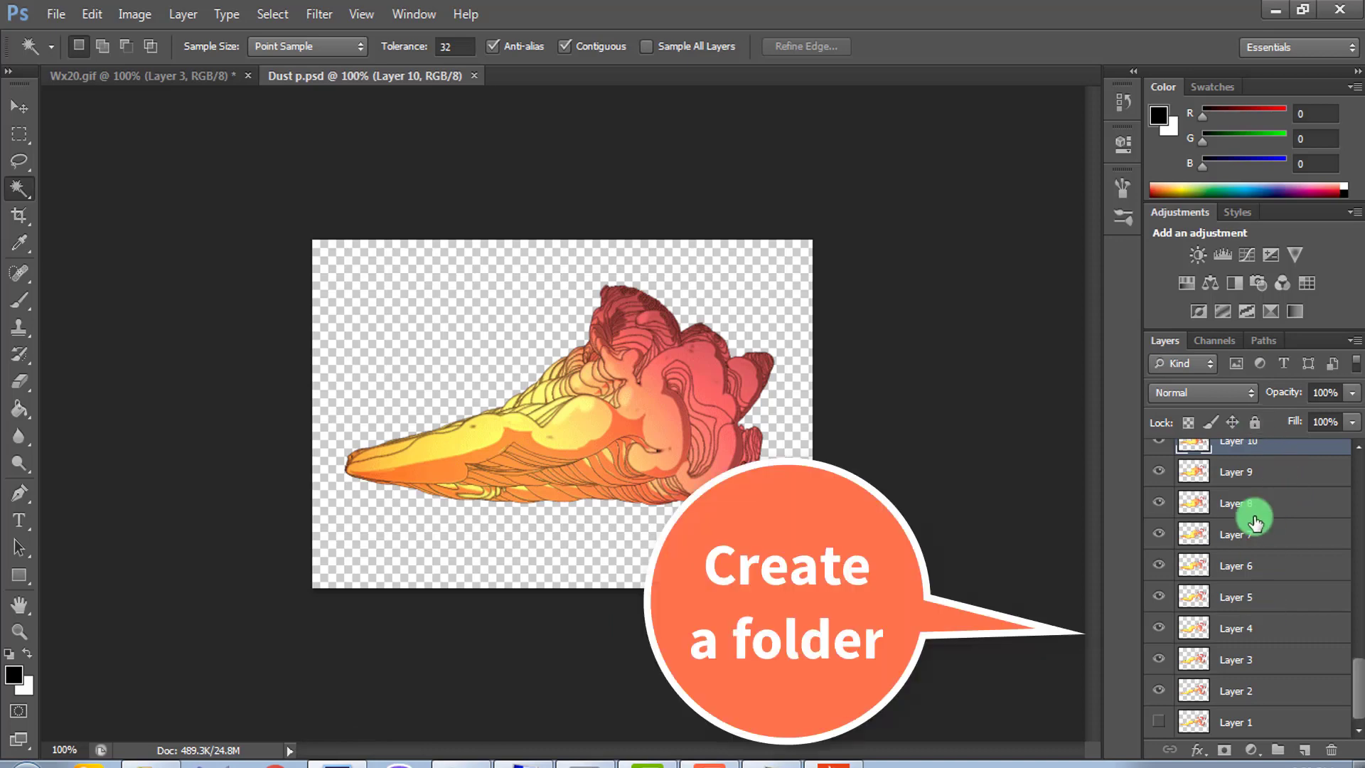
Create a new layer group, Group 1, above Layer 39.
left_click_drag(1360, 697, 1356, 462)
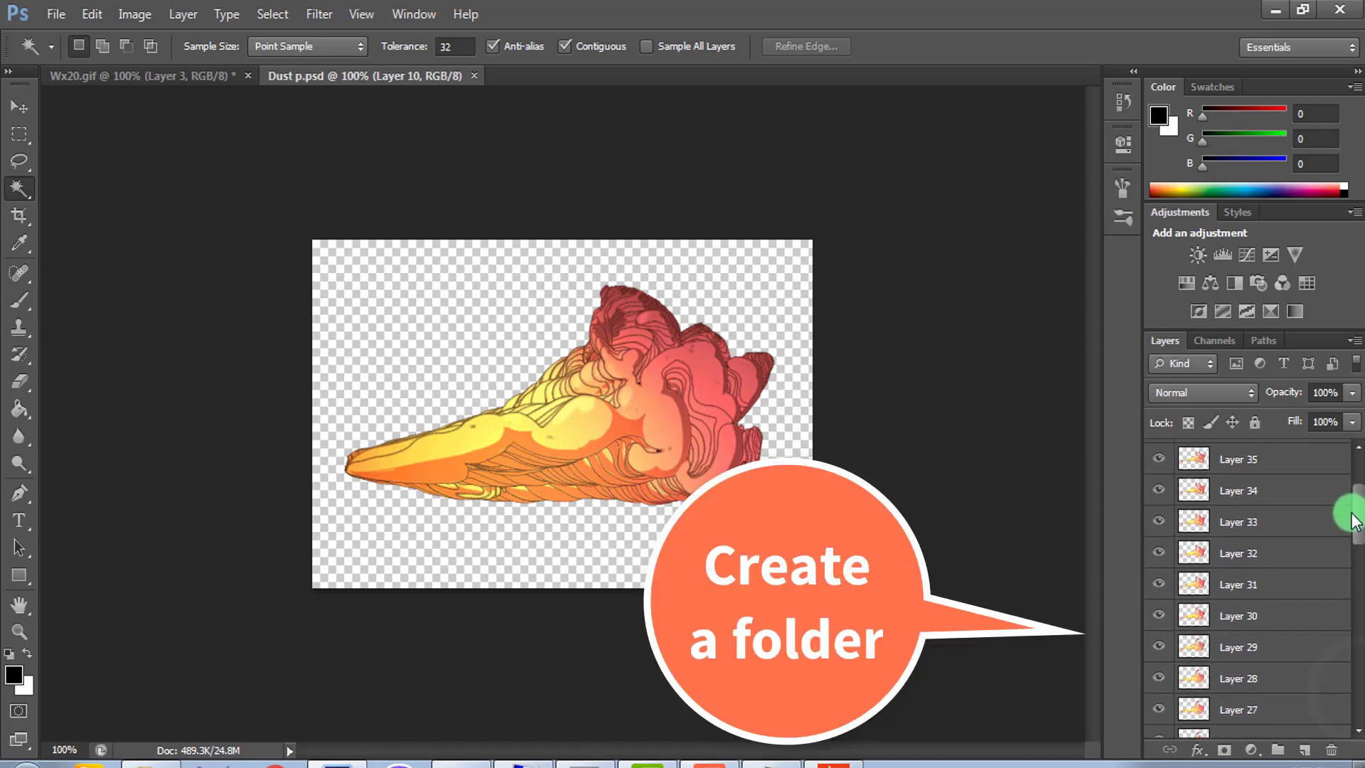
left_click(1280, 455)
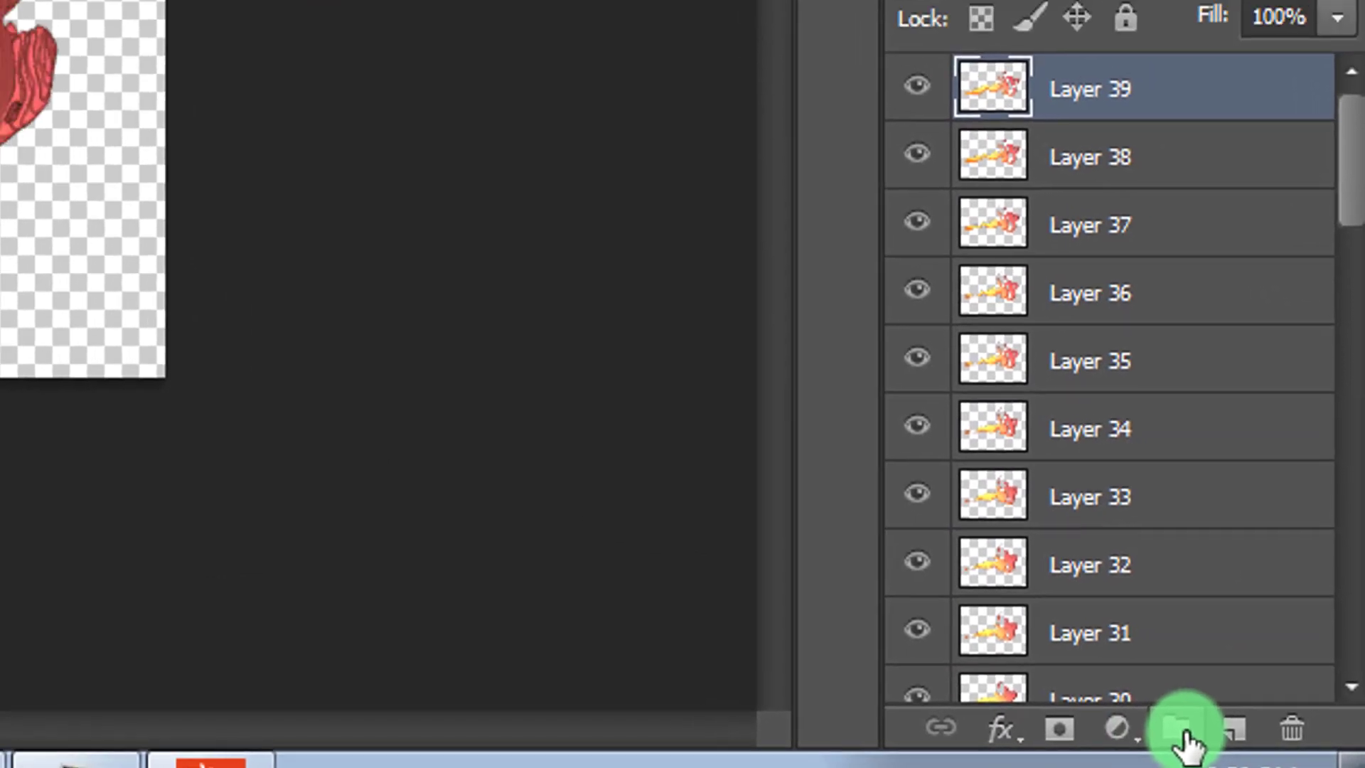
left_click(1180, 729)
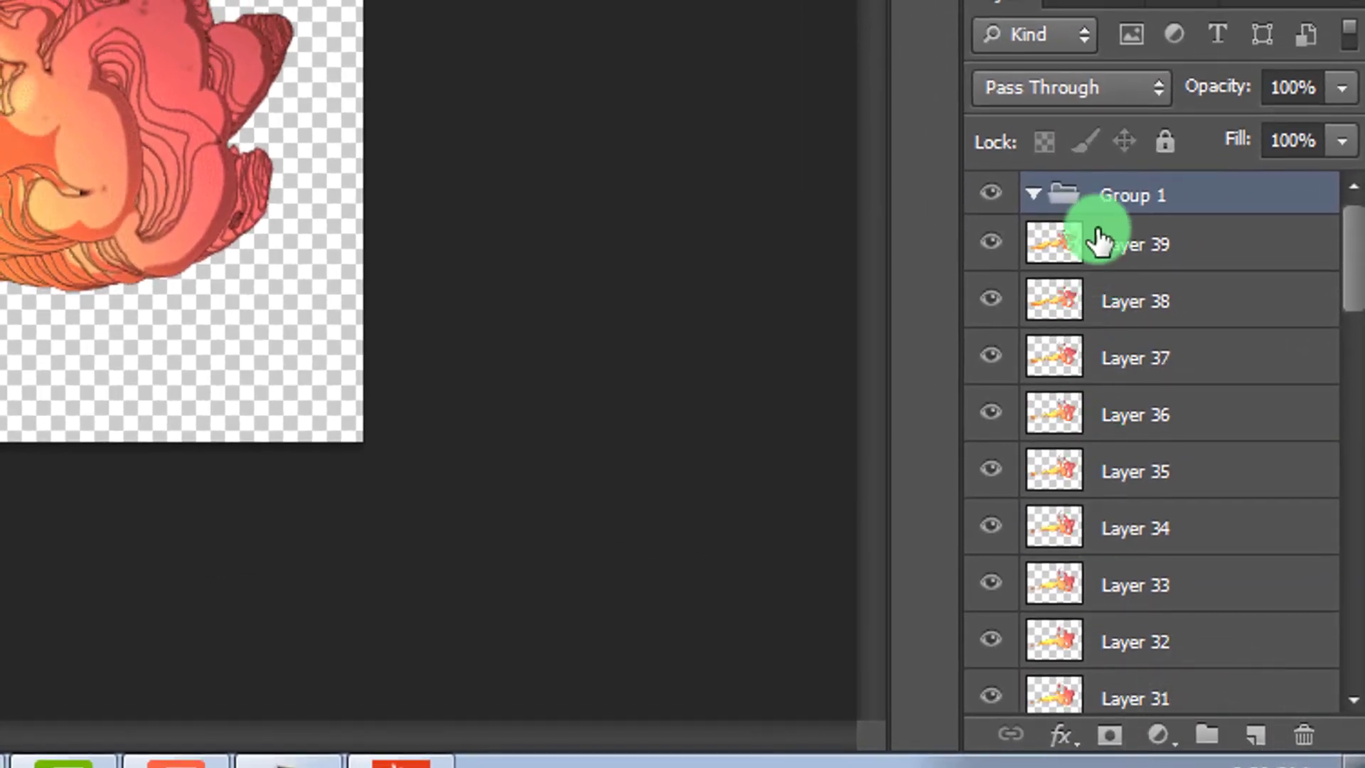
left_click(1158, 250)
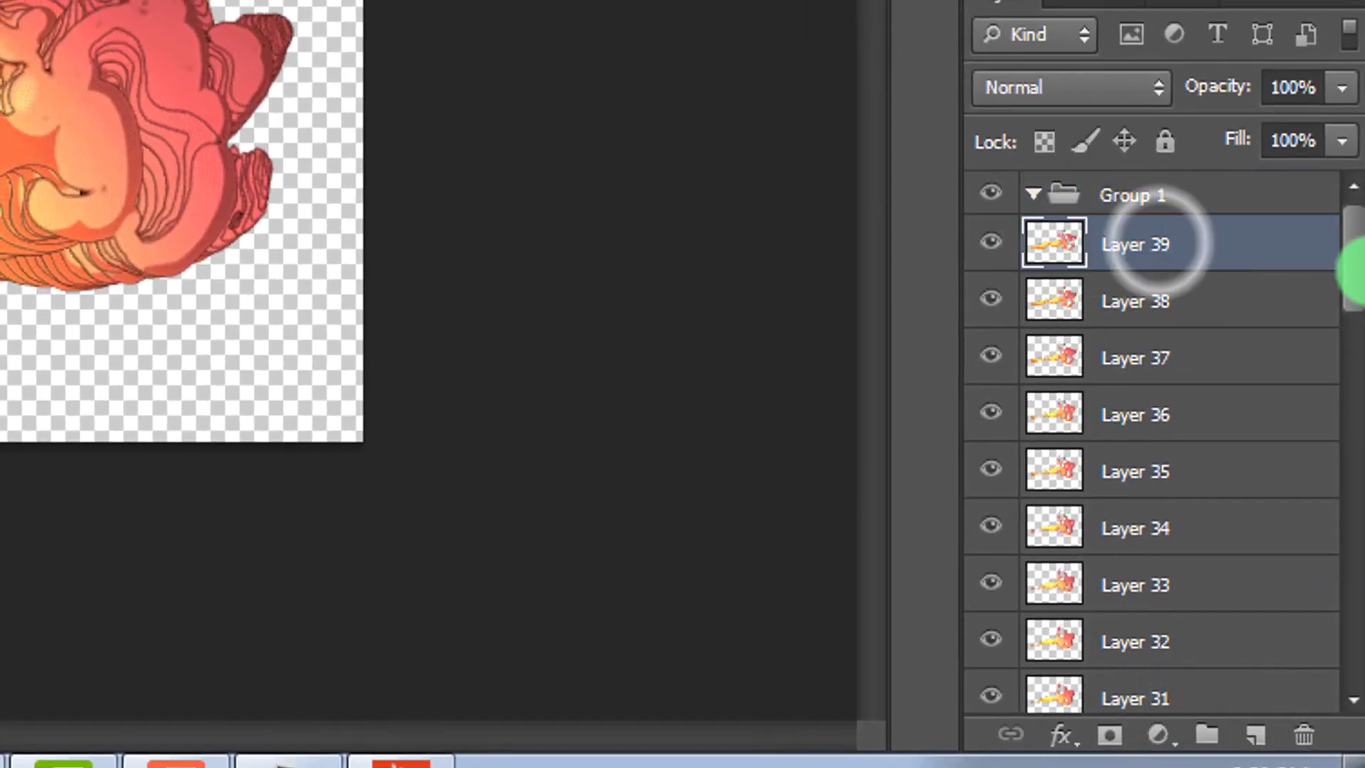
left_click_drag(1355, 259, 1351, 675)
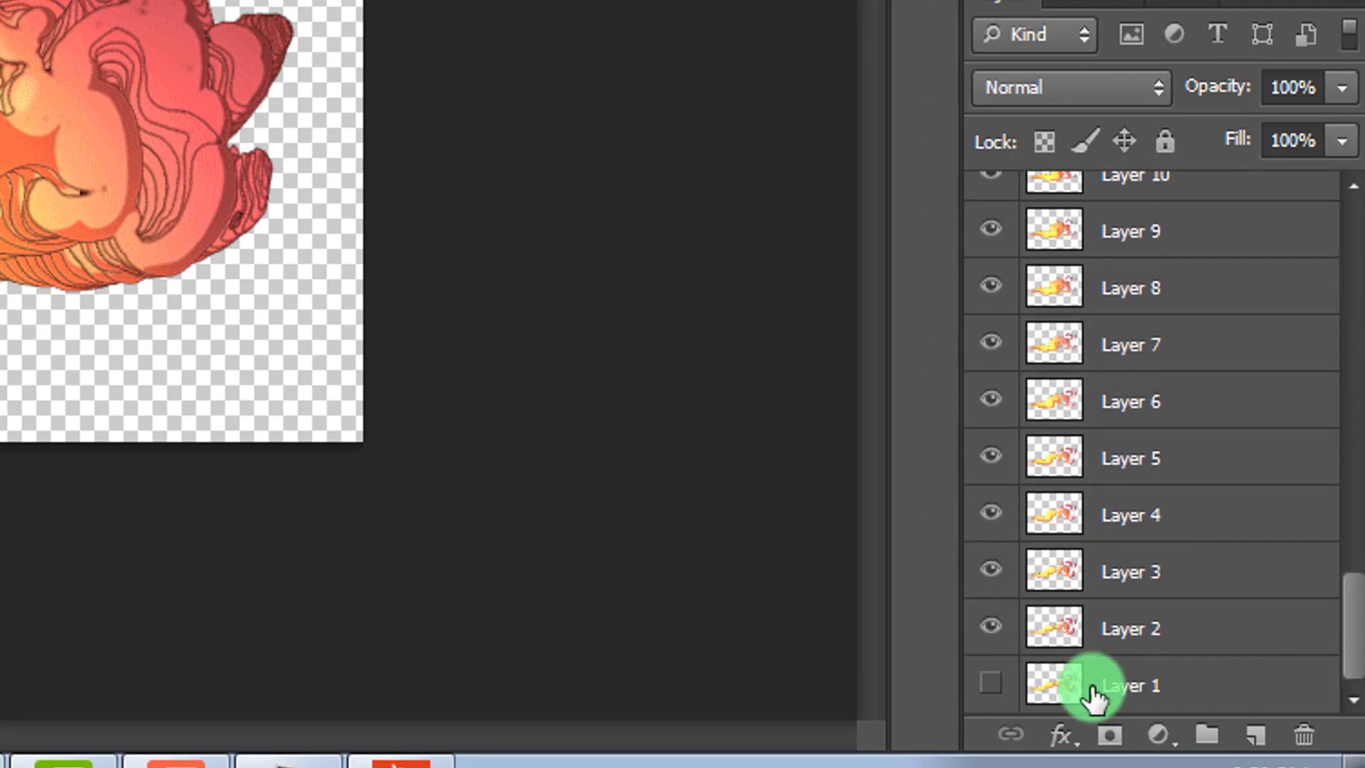
Show Layer 1, move Layers 1–39 into Group 1, and collapse the group.
left_click(990, 685)
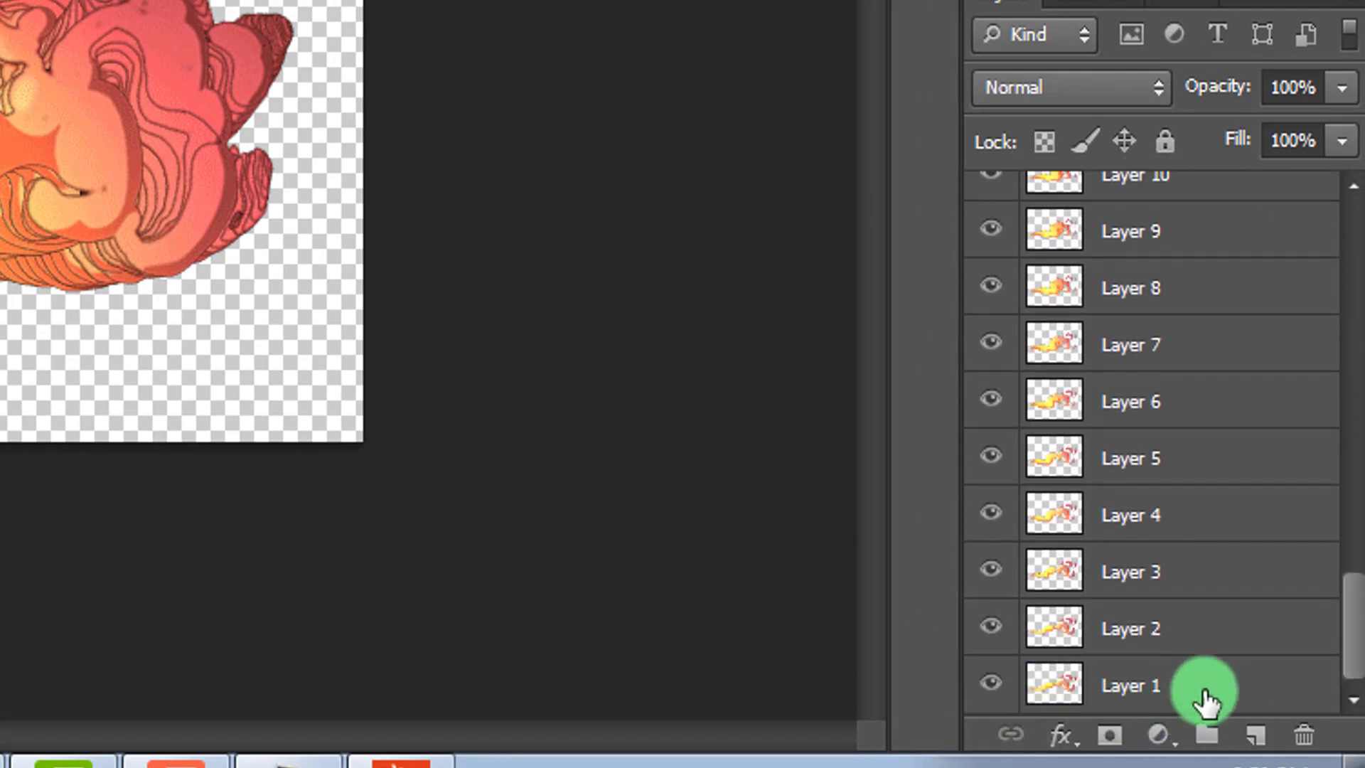
left_click(1201, 701, "shift")
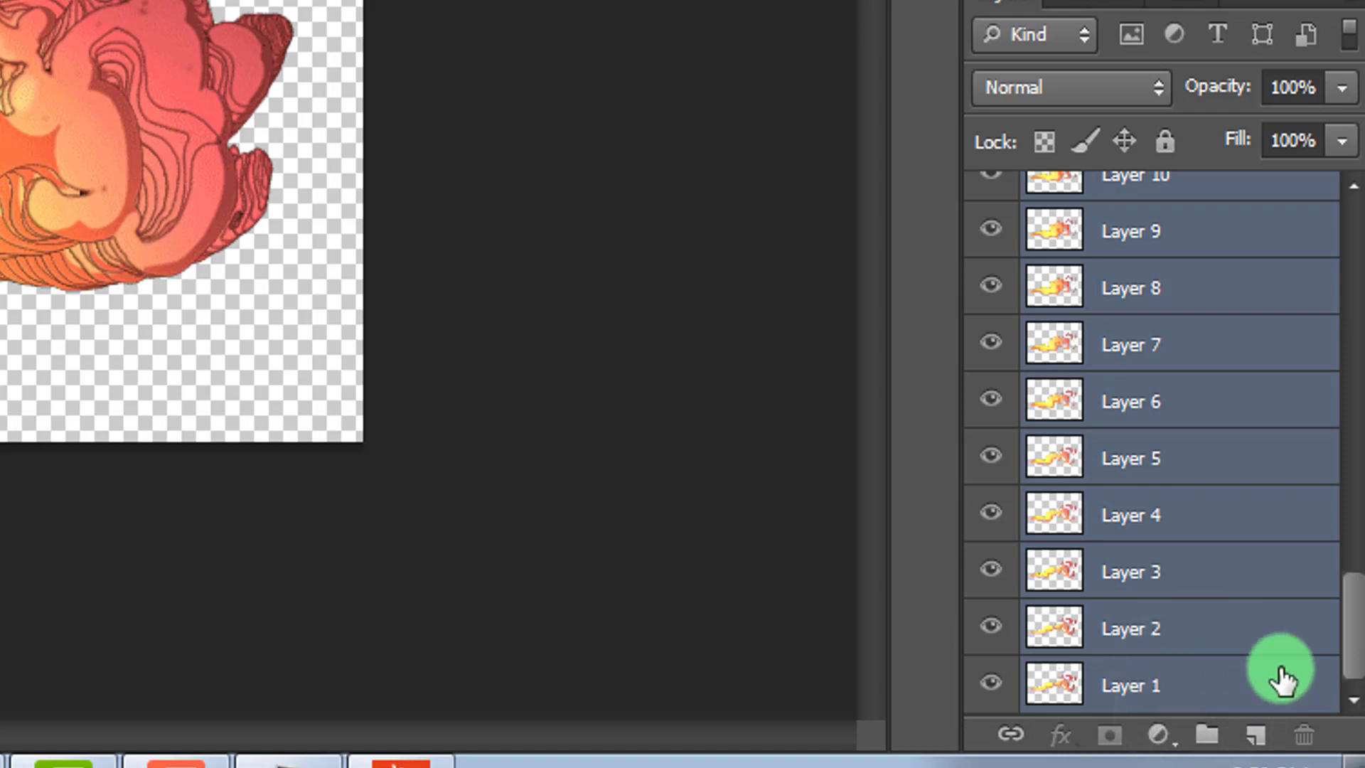
left_click_drag(1349, 625, 1351, 213)
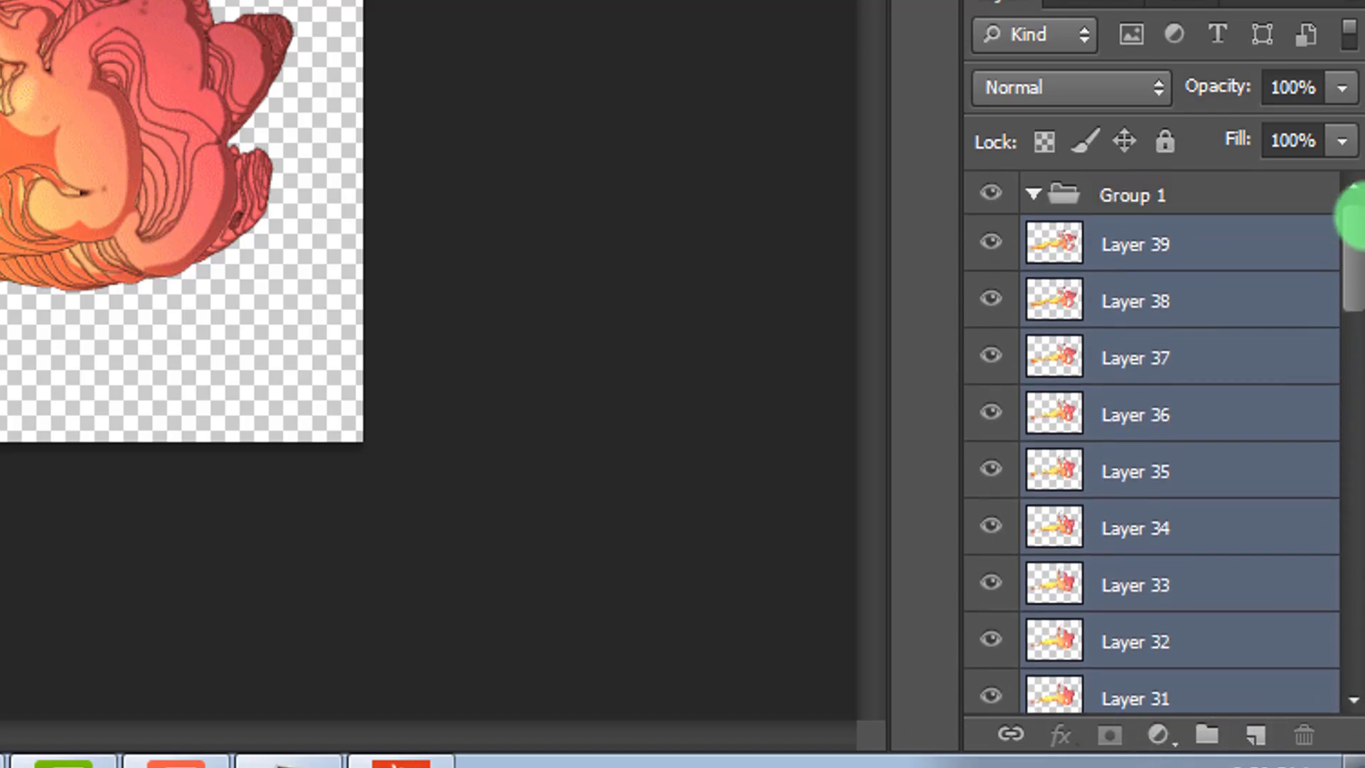
left_click(1168, 265, "shift")
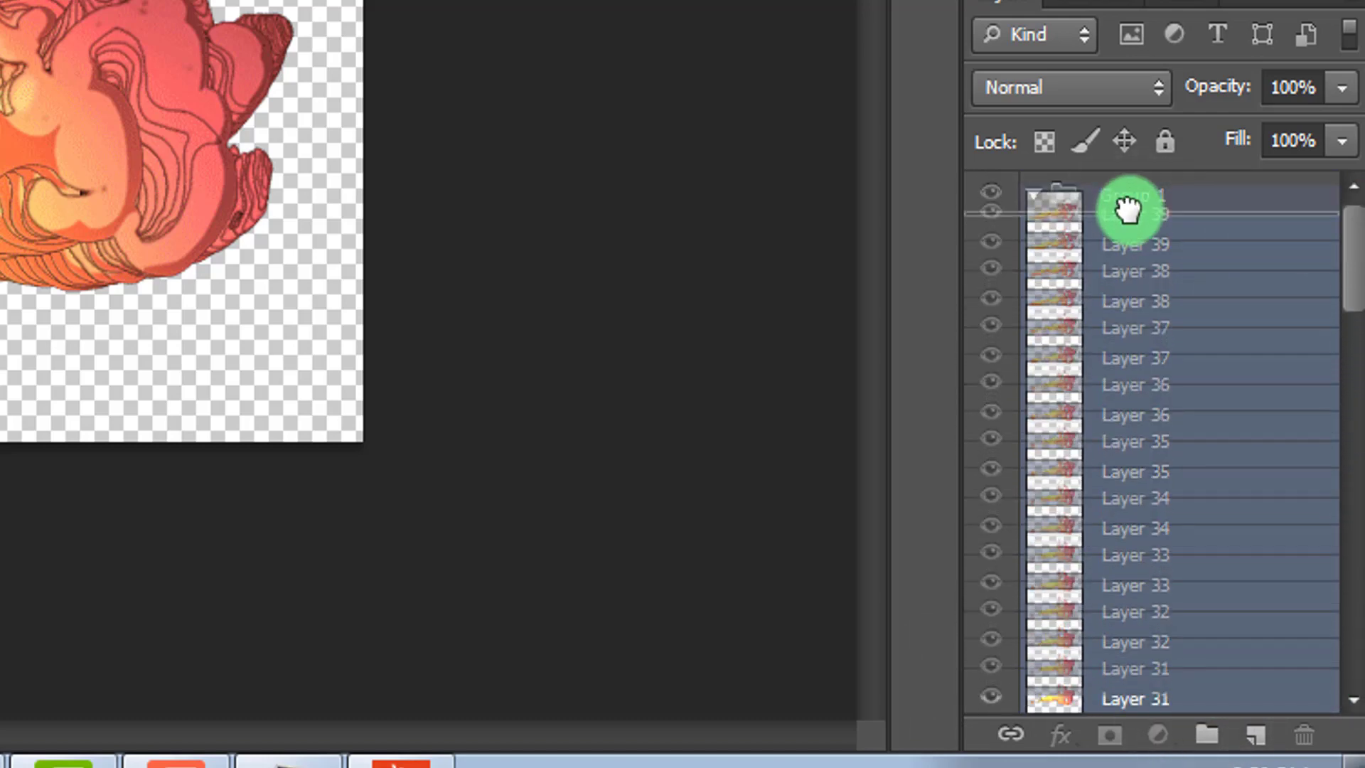
left_click_drag(1136, 258, 1130, 205)
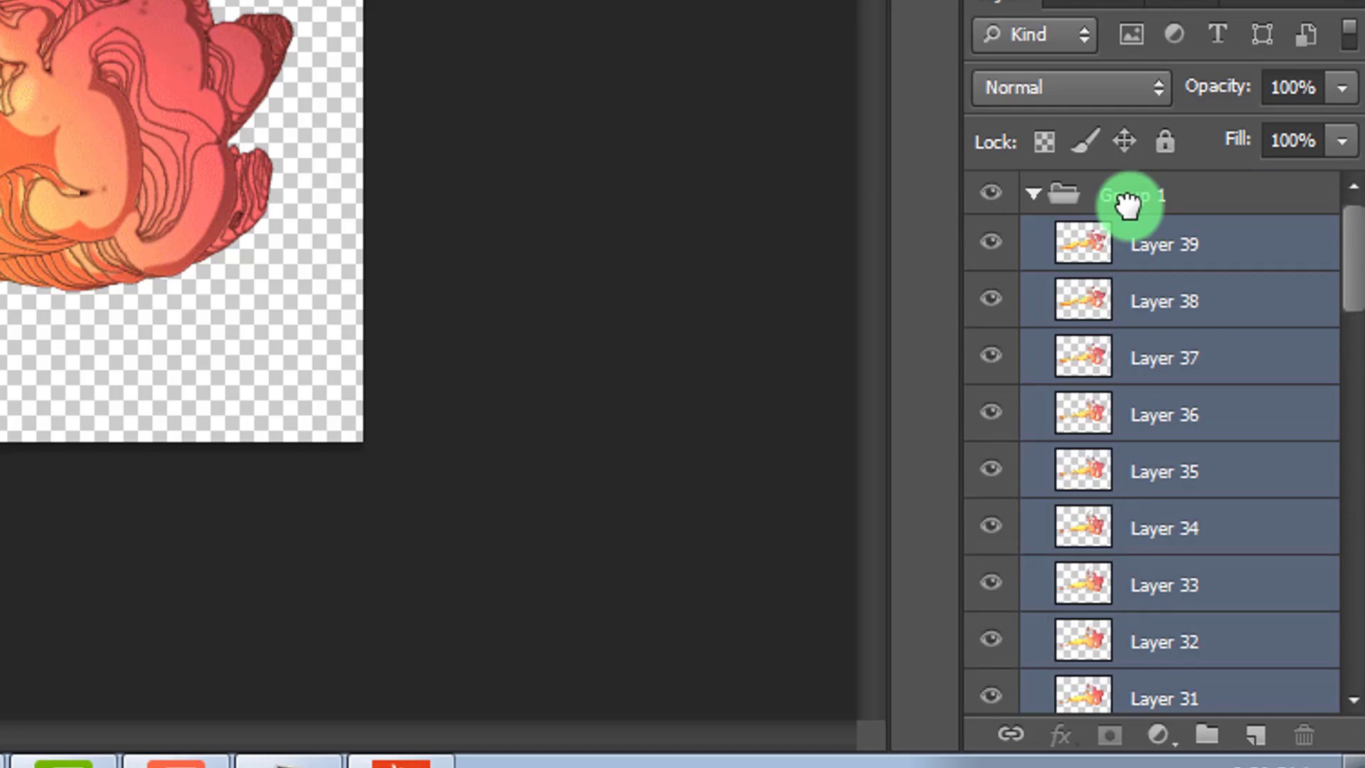
left_click(1035, 196)
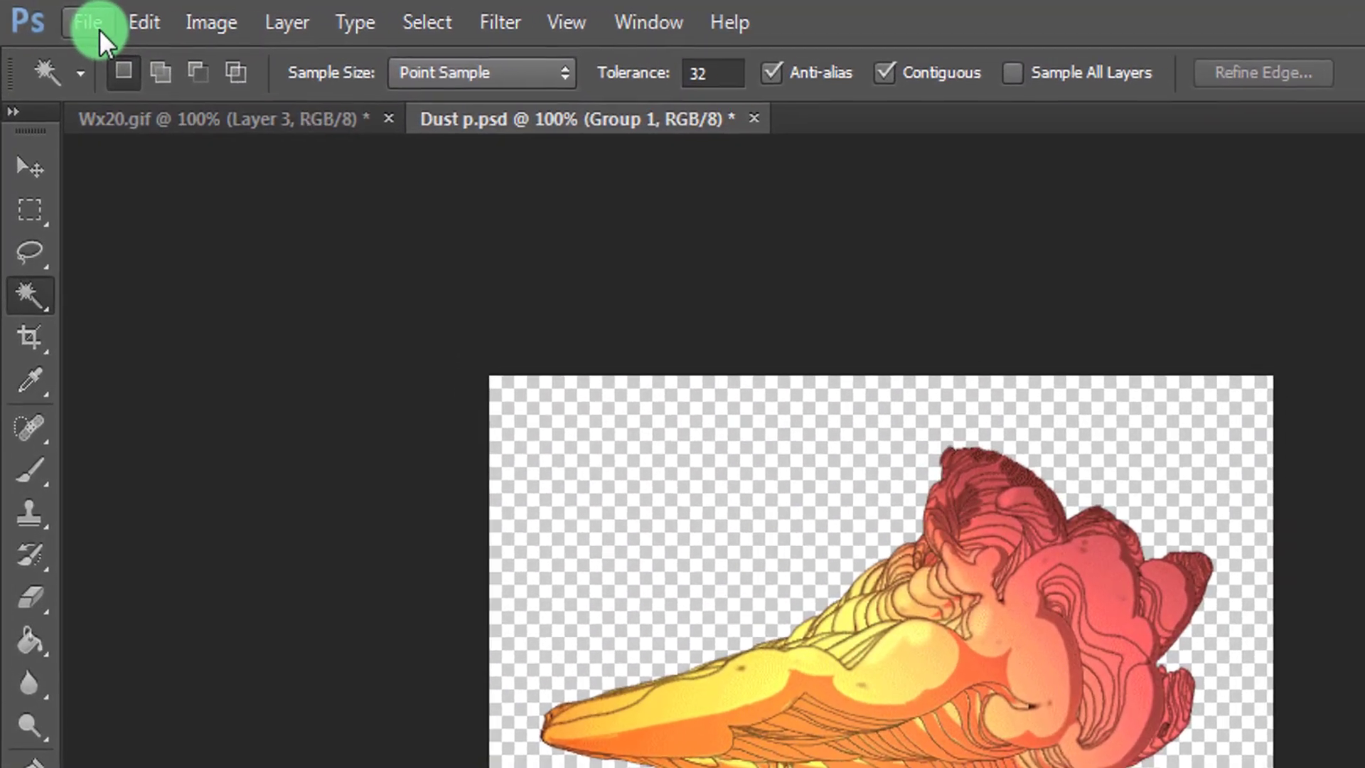
Save a copy renamed from 'Dust p' to 'Dust smoke' as a PSD, confirming the format options.
left_click(57, 16)
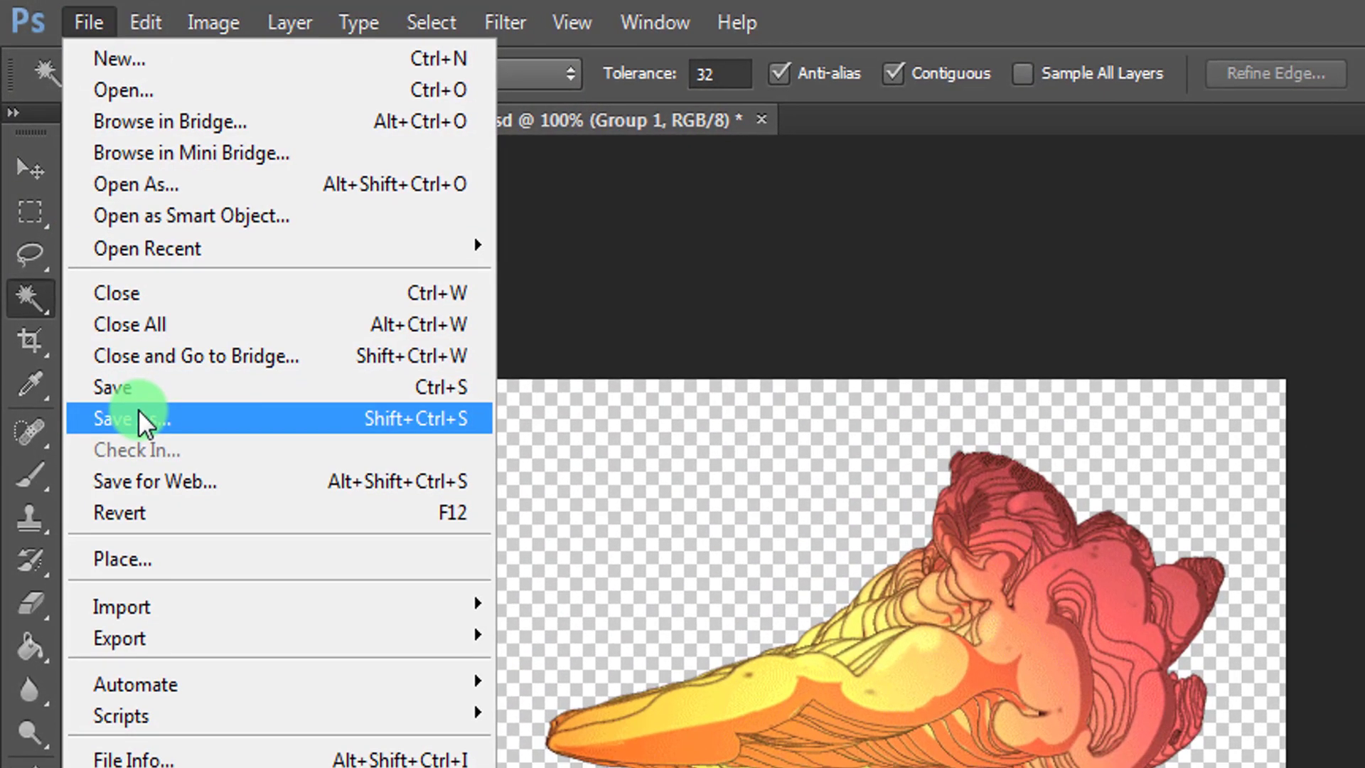
left_click(143, 423)
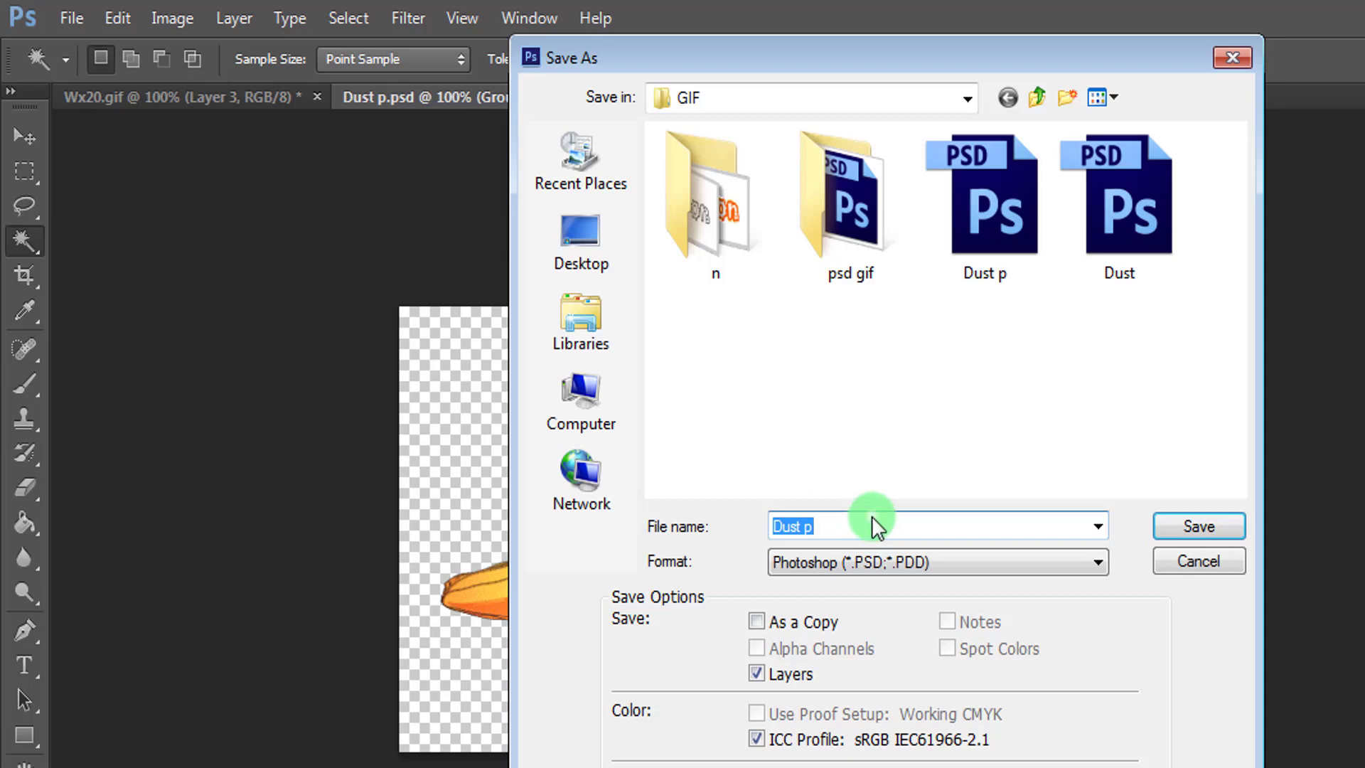
left_click(853, 526)
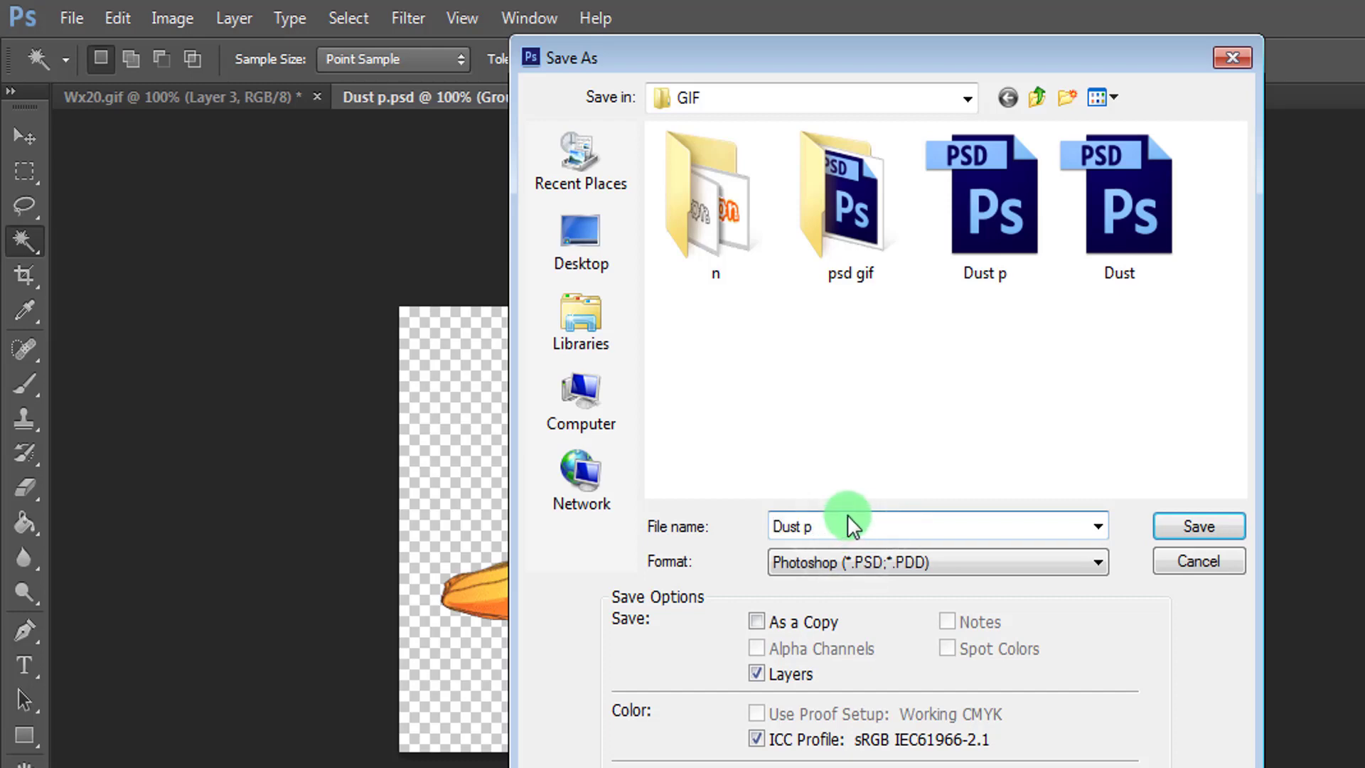
key("BackSpace")
type("smoke")
left_click(1199, 526)
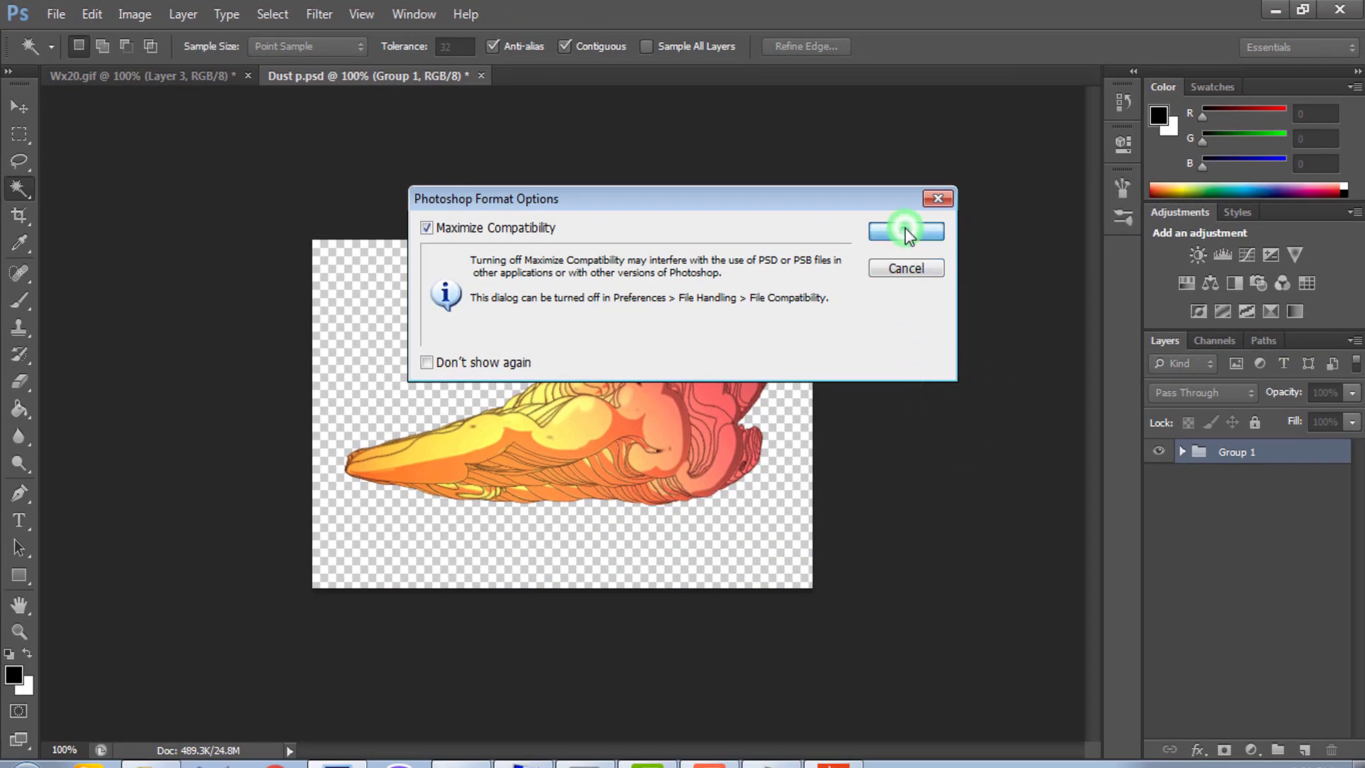
left_click(906, 231)
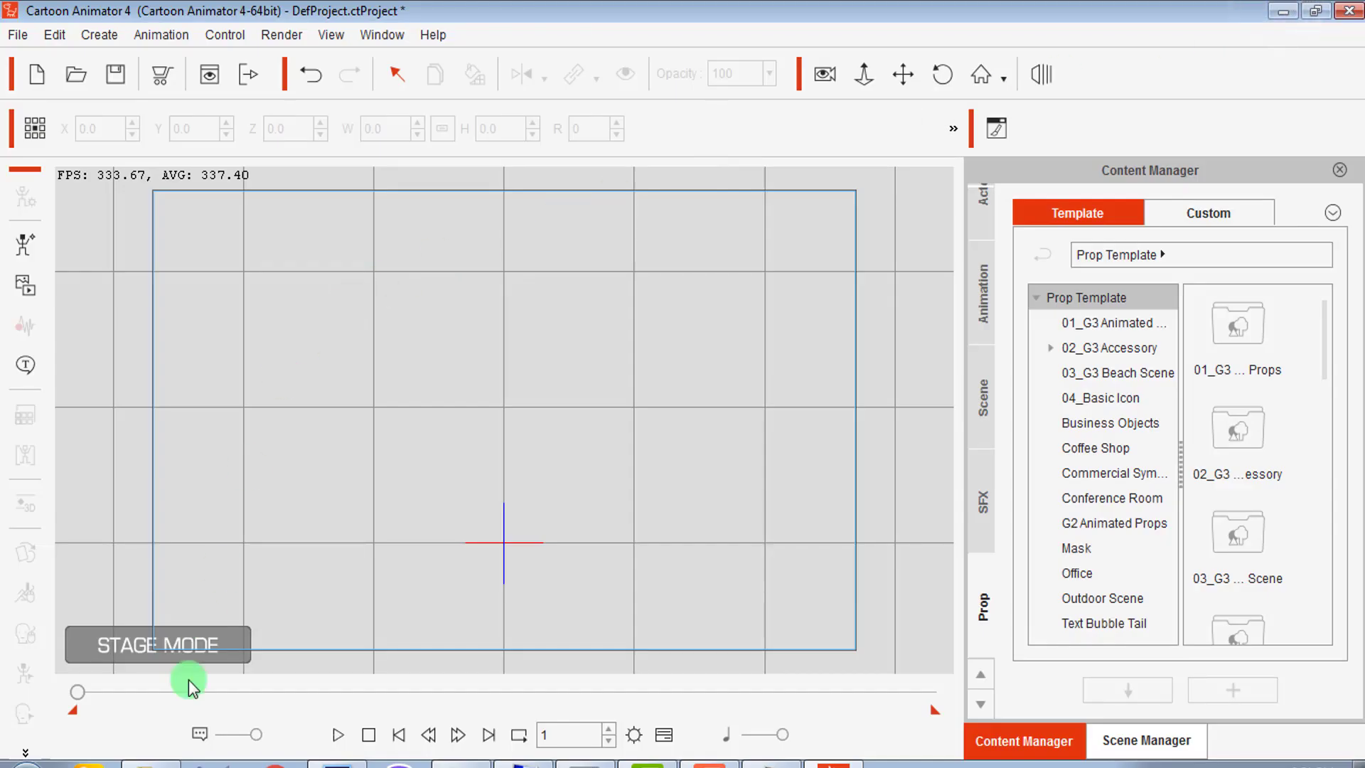
Import Dust smoke.psd from the GIF folder onto the stage as a new prop.
left_click(164, 759)
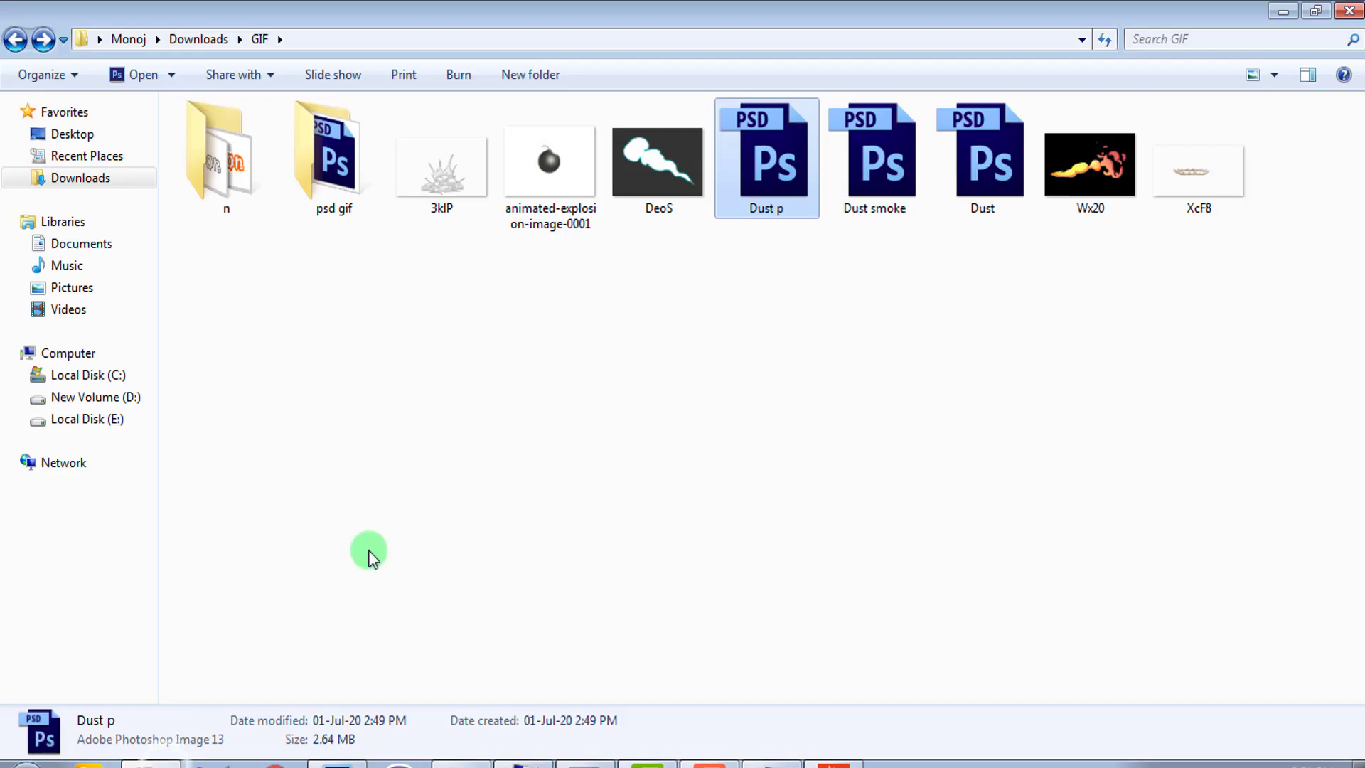
left_click(889, 197)
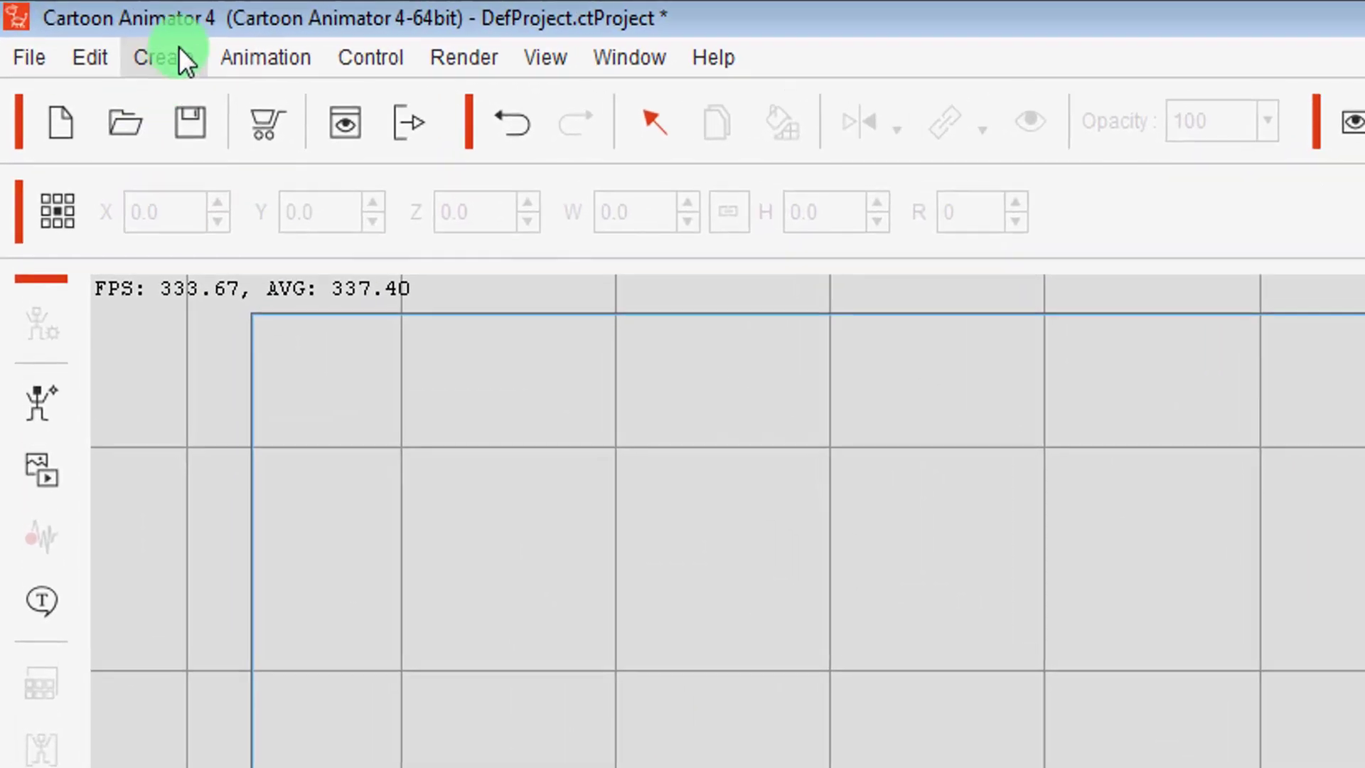
left_click(179, 50)
mouse_move(256, 160)
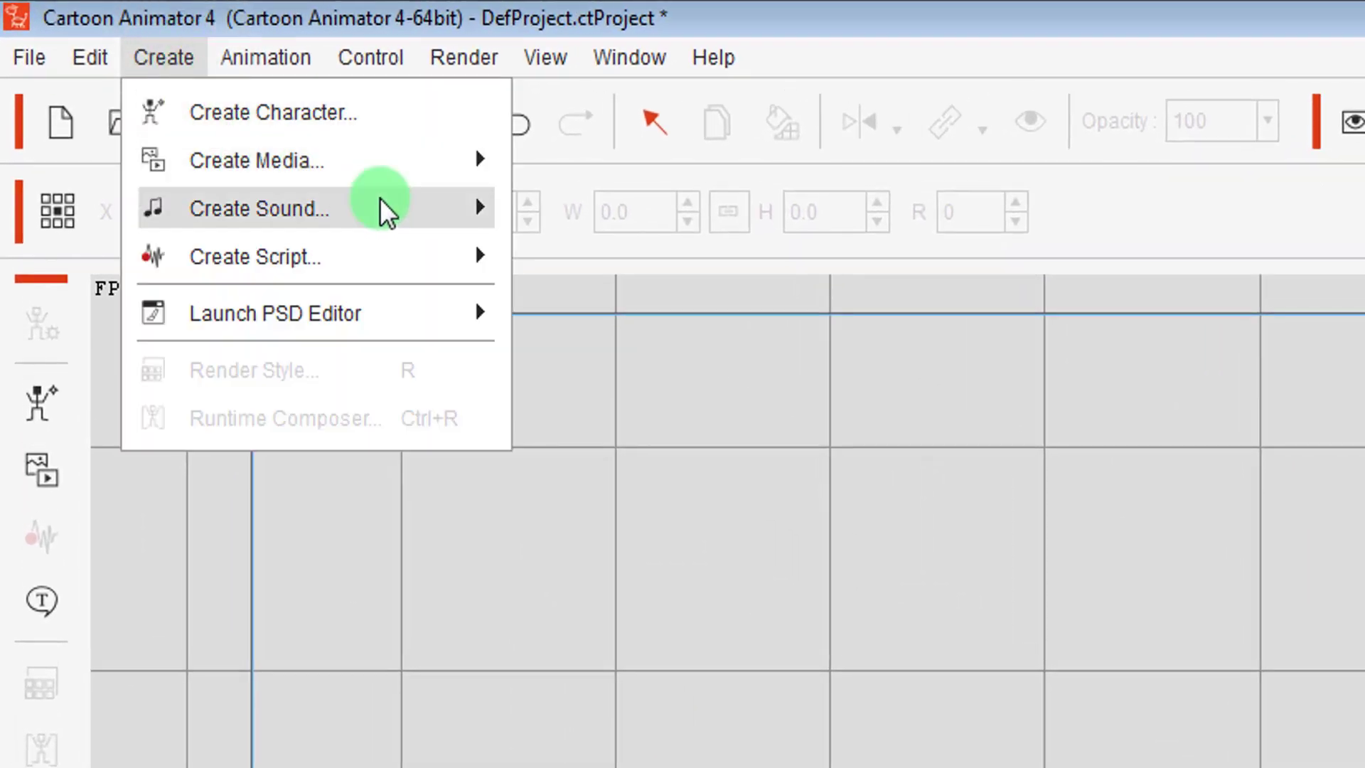
left_click(651, 174)
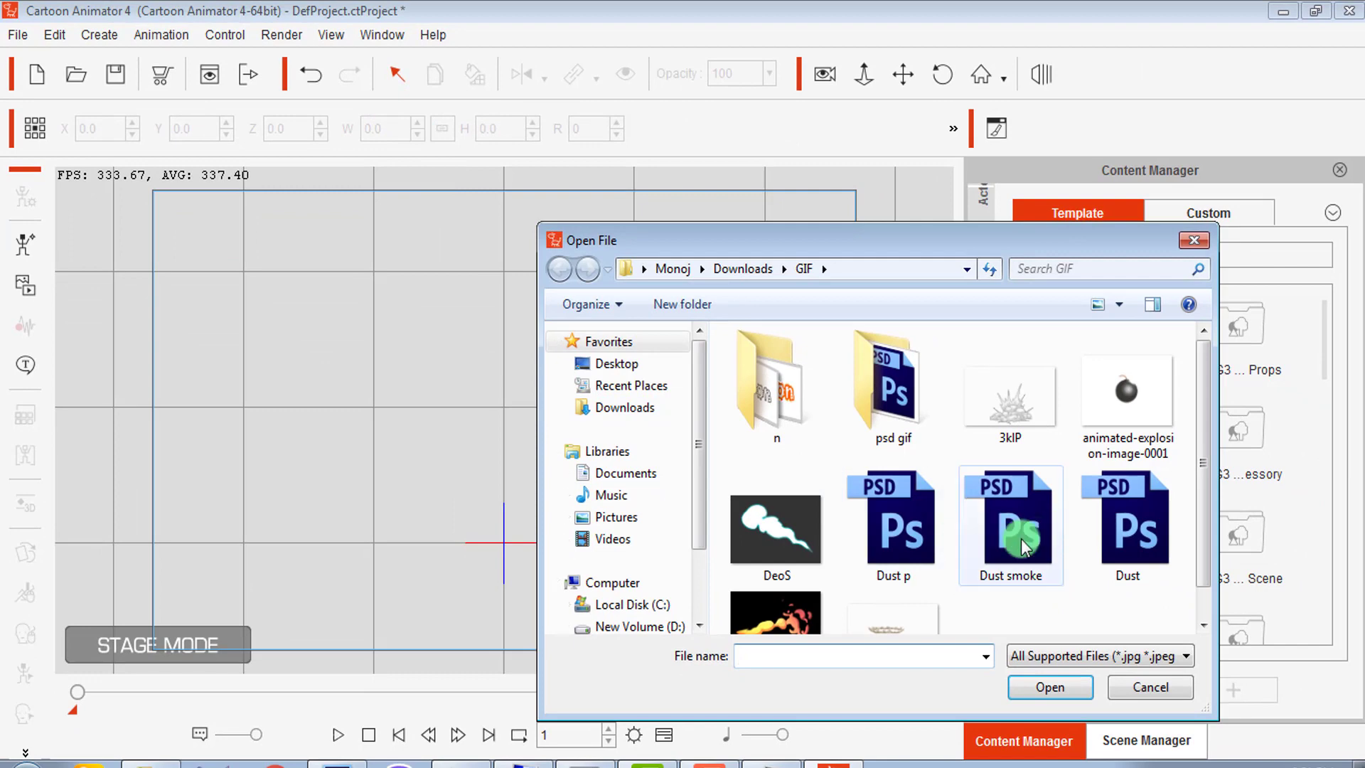
left_click(1021, 539)
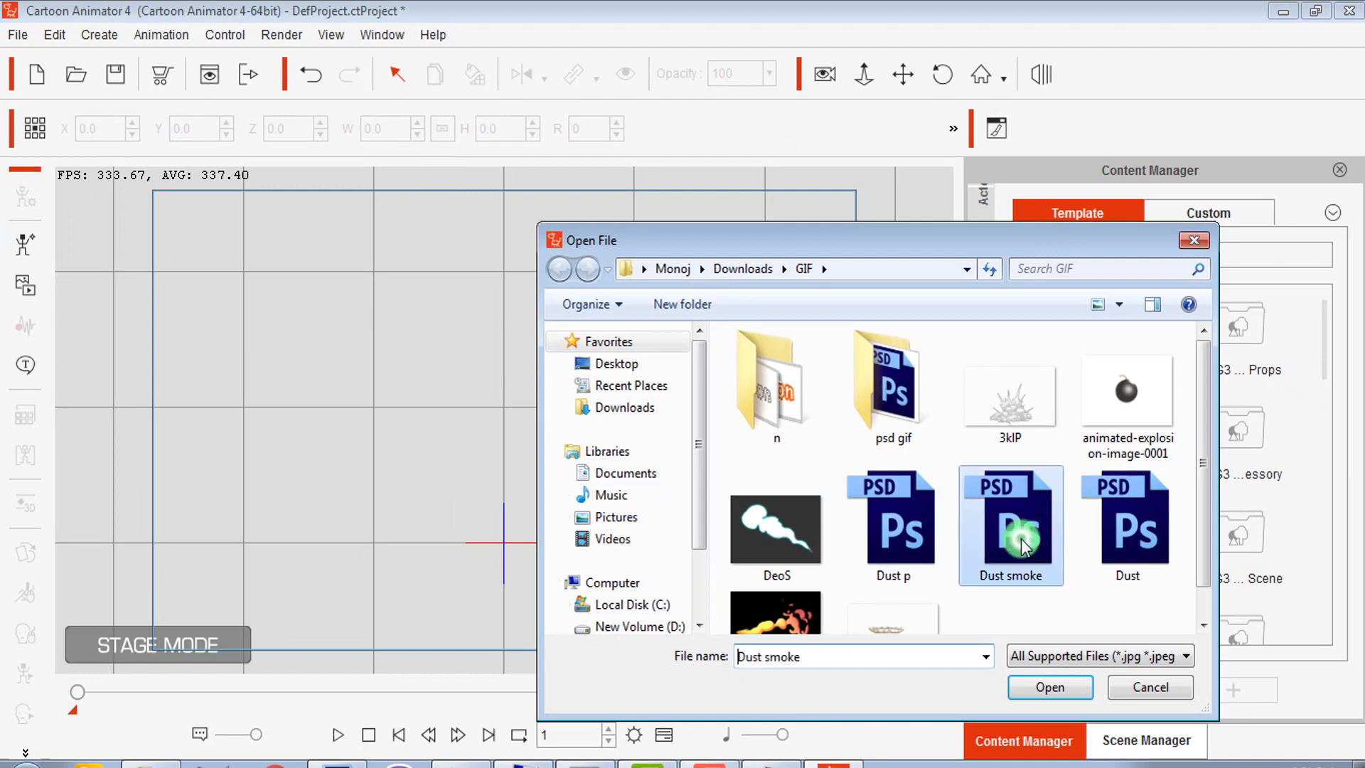
left_click(1047, 684)
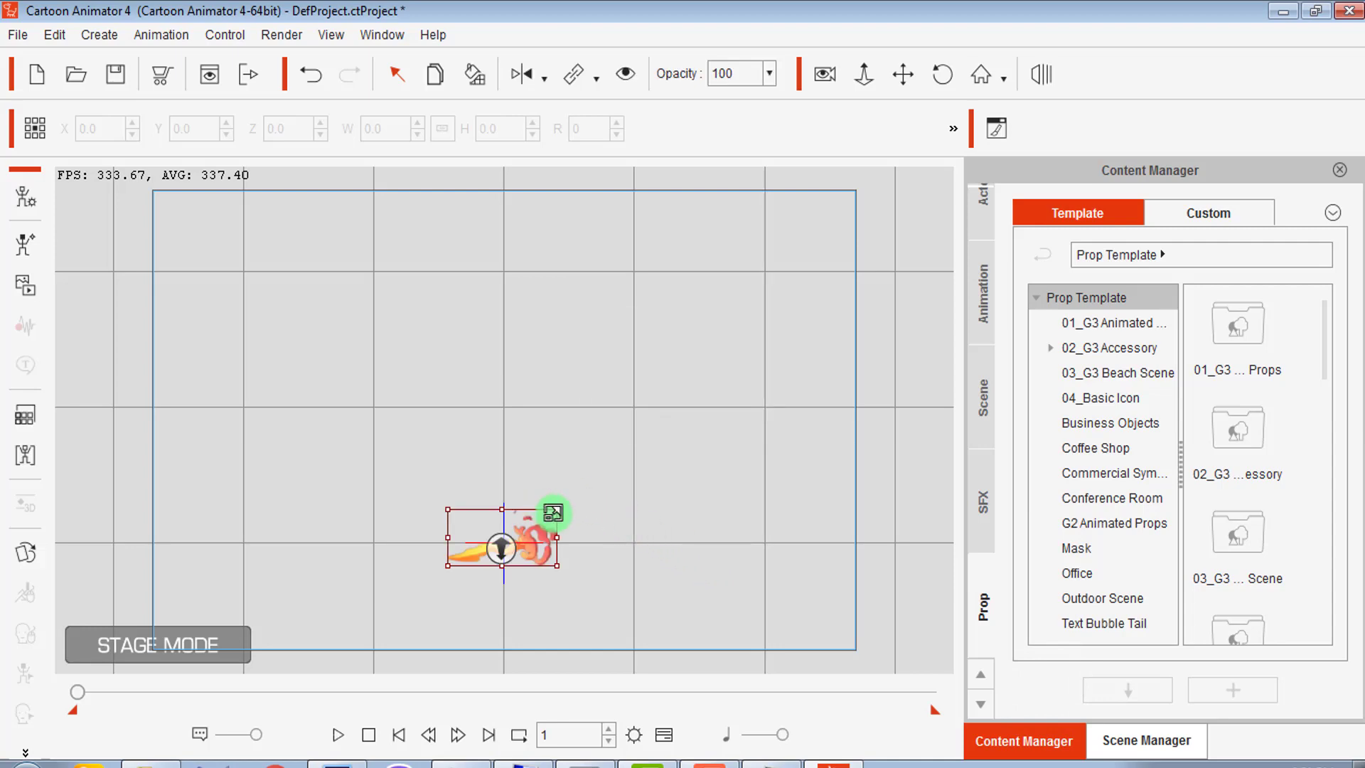
Scale the Dust smoke prop up to about 448.3 by 448.3.
left_click_drag(558, 513, 727, 372)
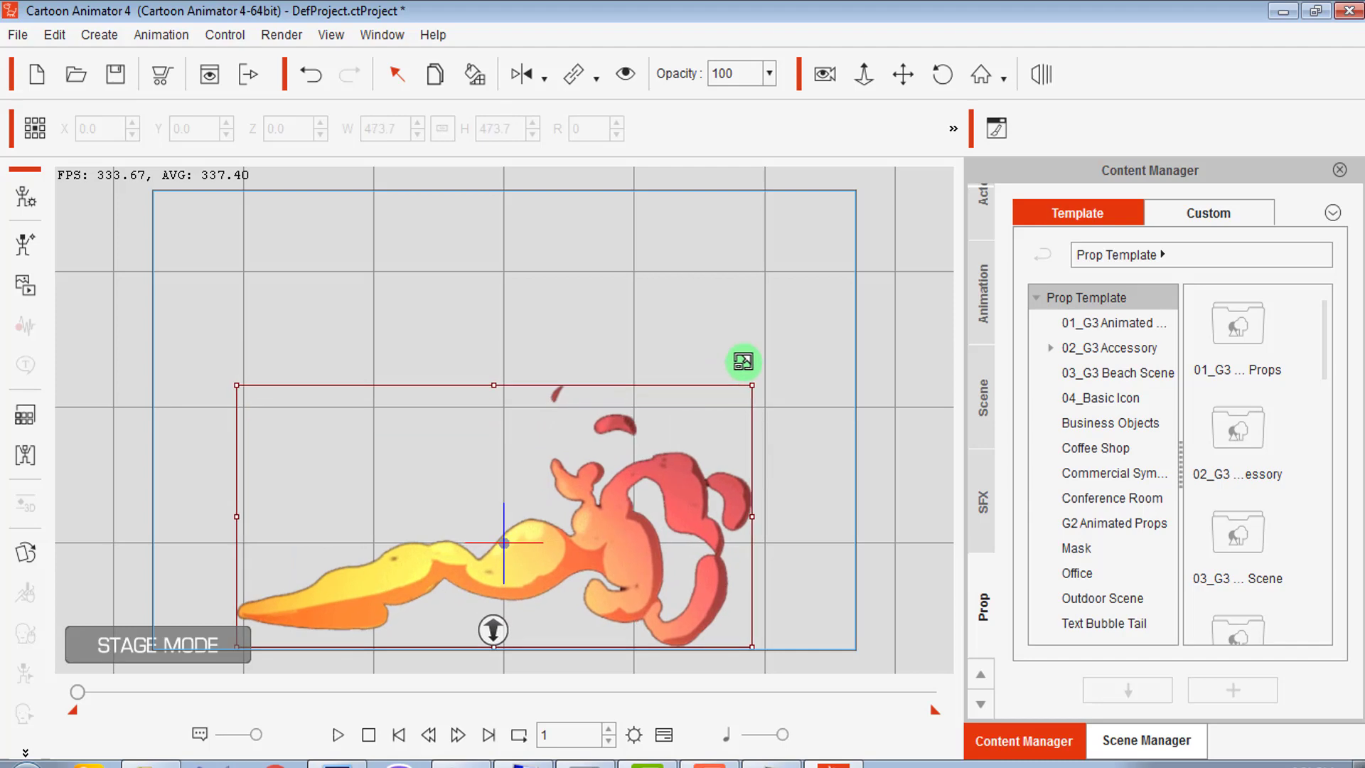
left_click_drag(726, 372, 730, 369)
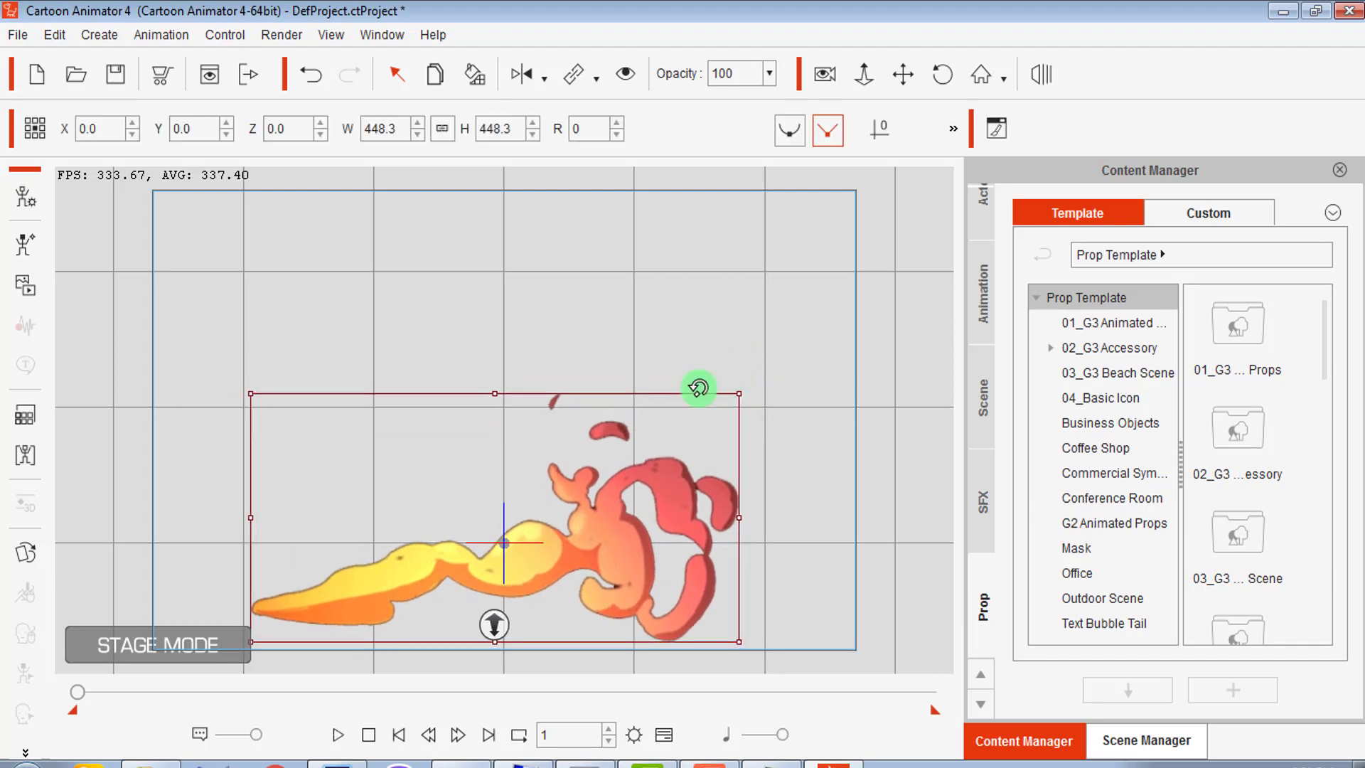
left_click(19, 562)
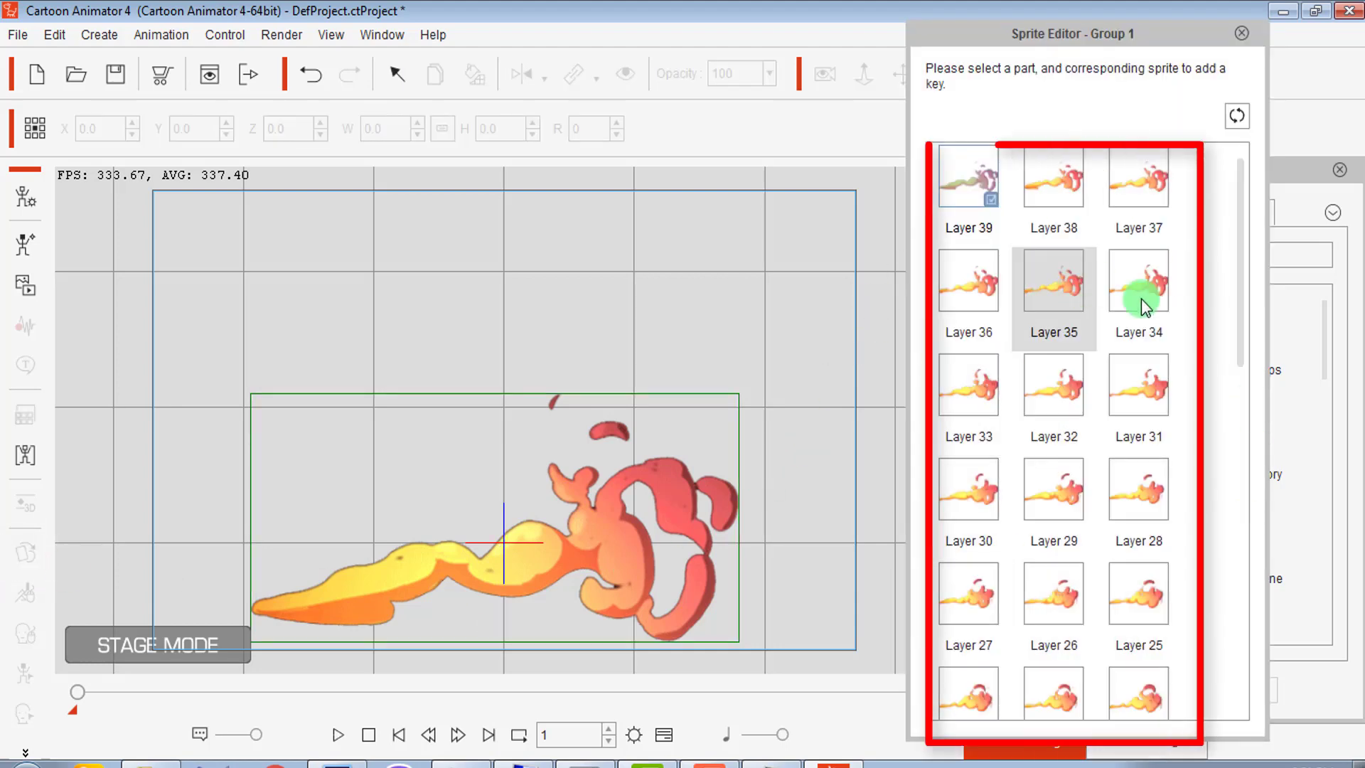
Browse the Group 1 sprite thumbnails (Layers 1–39) and show the Dust smoke timeline tracks.
mouse_move(1241, 293)
left_mouse_down()
mouse_move(1240, 694)
mouse_move(1265, 378)
mouse_move(1234, 649)
left_mouse_up()
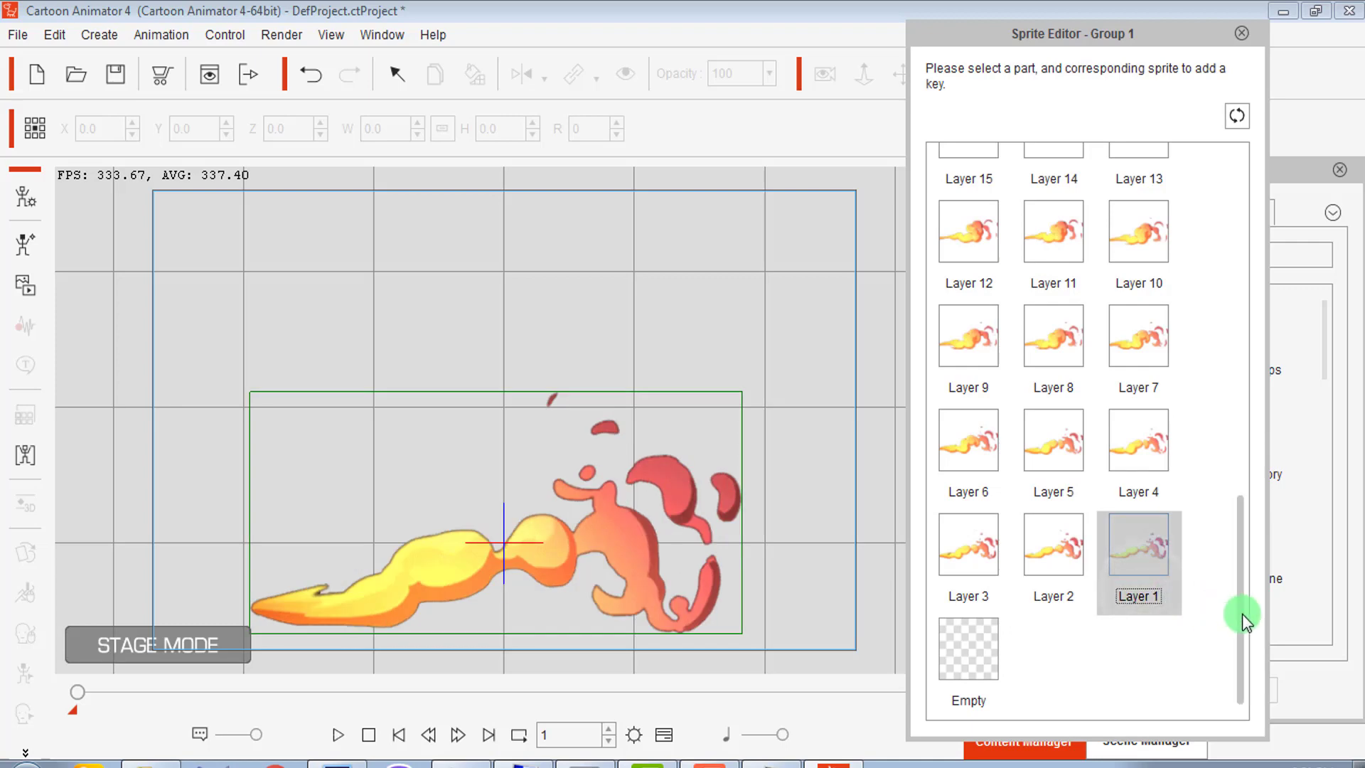
mouse_move(1243, 613)
left_mouse_down()
mouse_move(1264, 253)
mouse_move(1245, 178)
left_mouse_up()
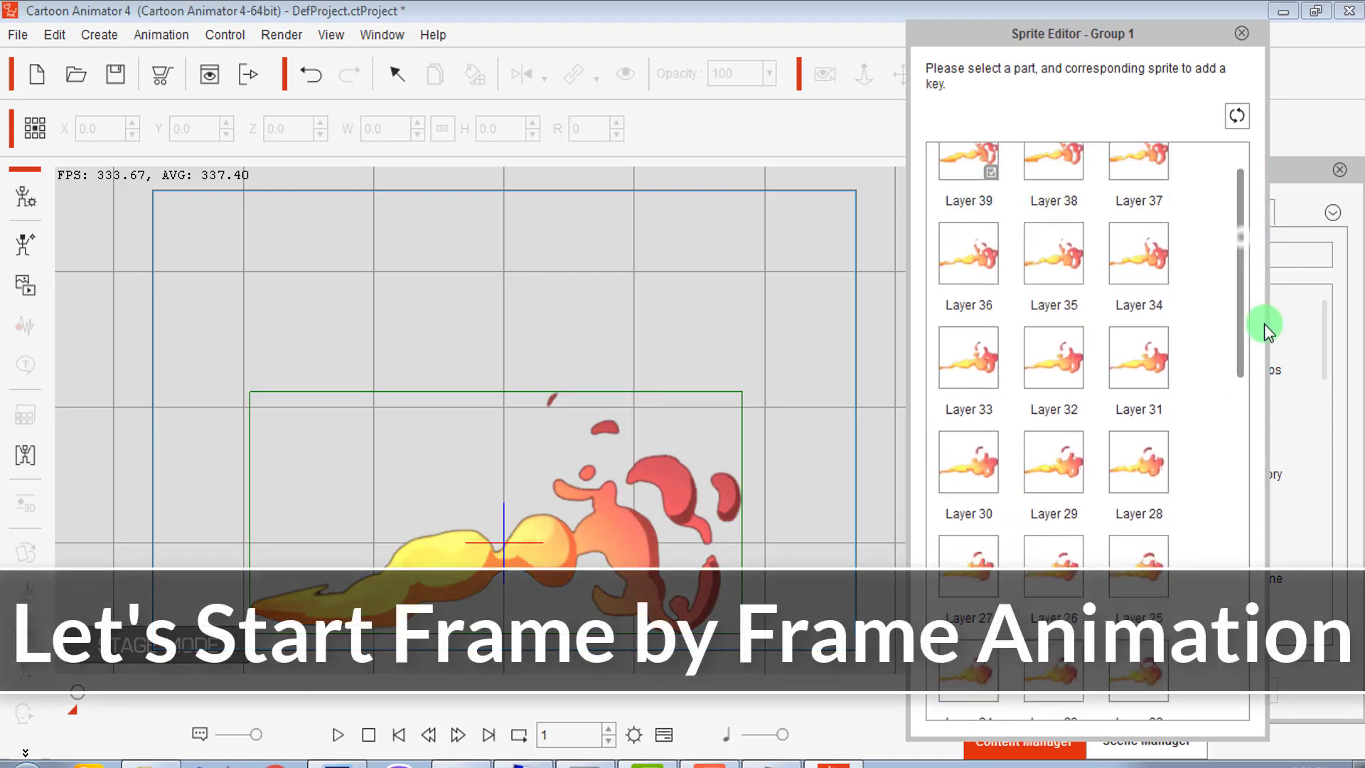
left_click_drag(1265, 250, 1265, 590)
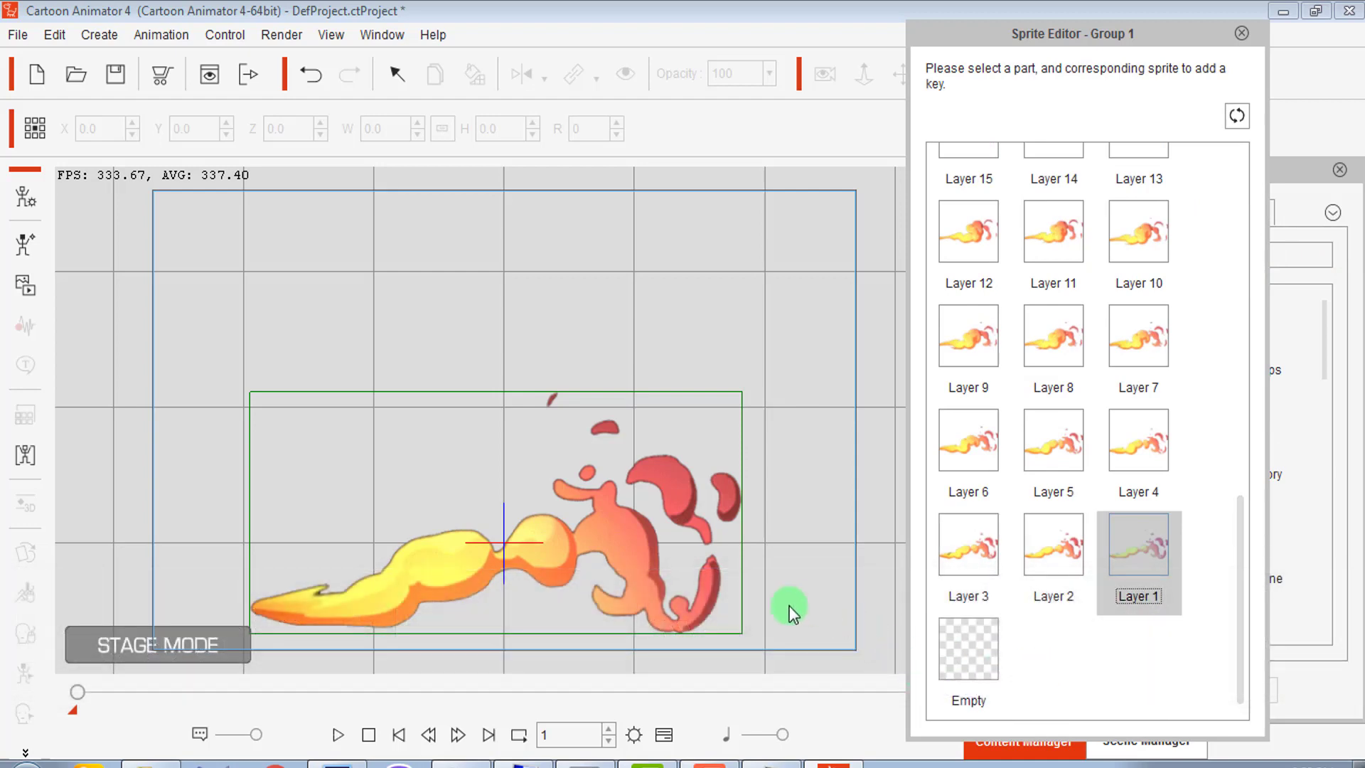
left_click(672, 740)
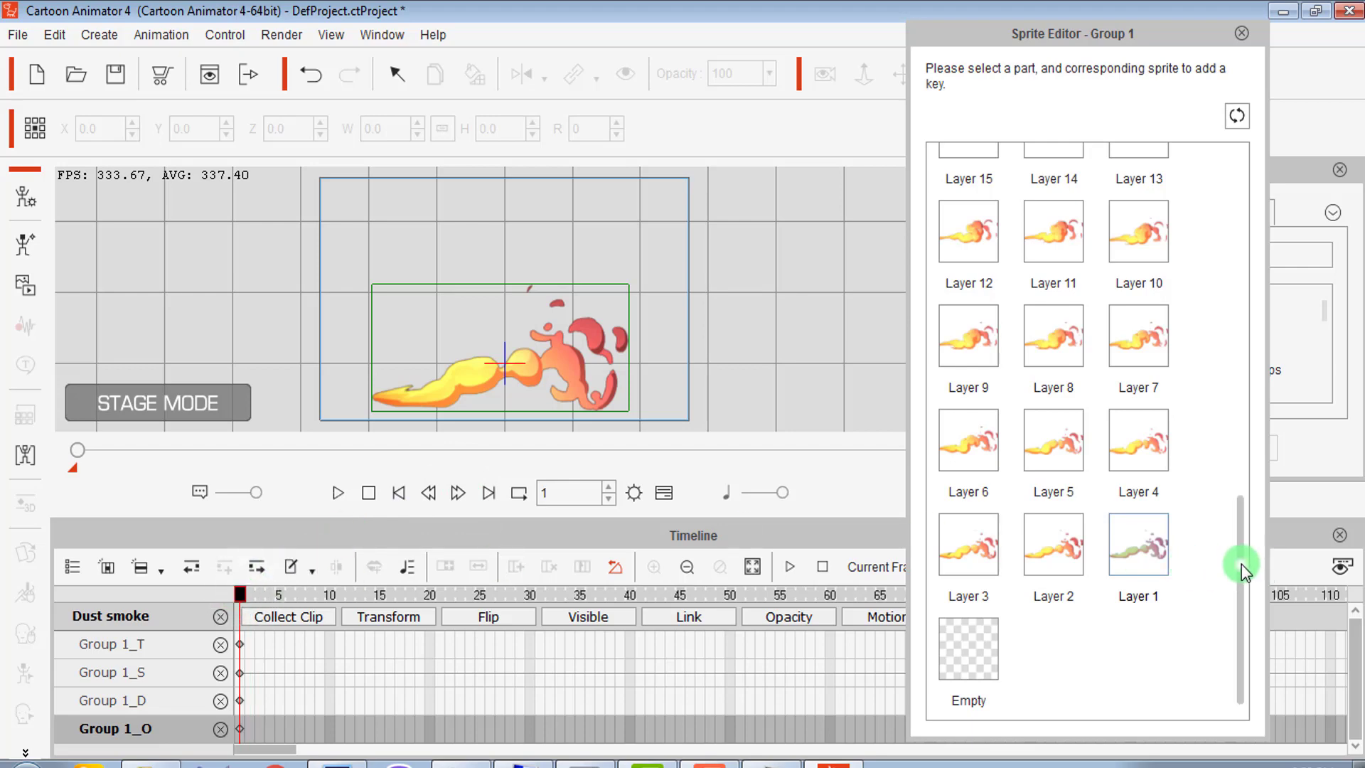
Key Layer 39 at frame 1, then Layers 1–3 on frames 2–4.
left_click_drag(1242, 565, 1226, 126)
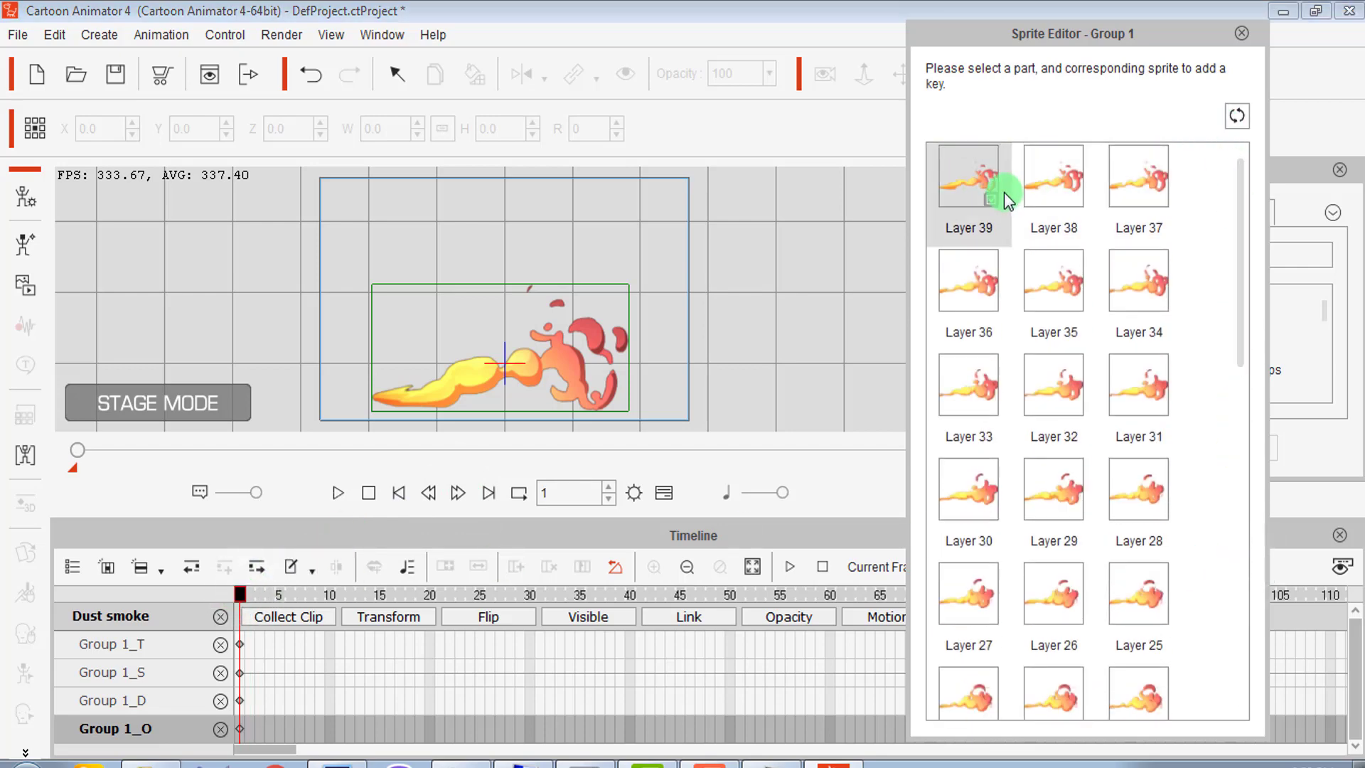
left_click(962, 194)
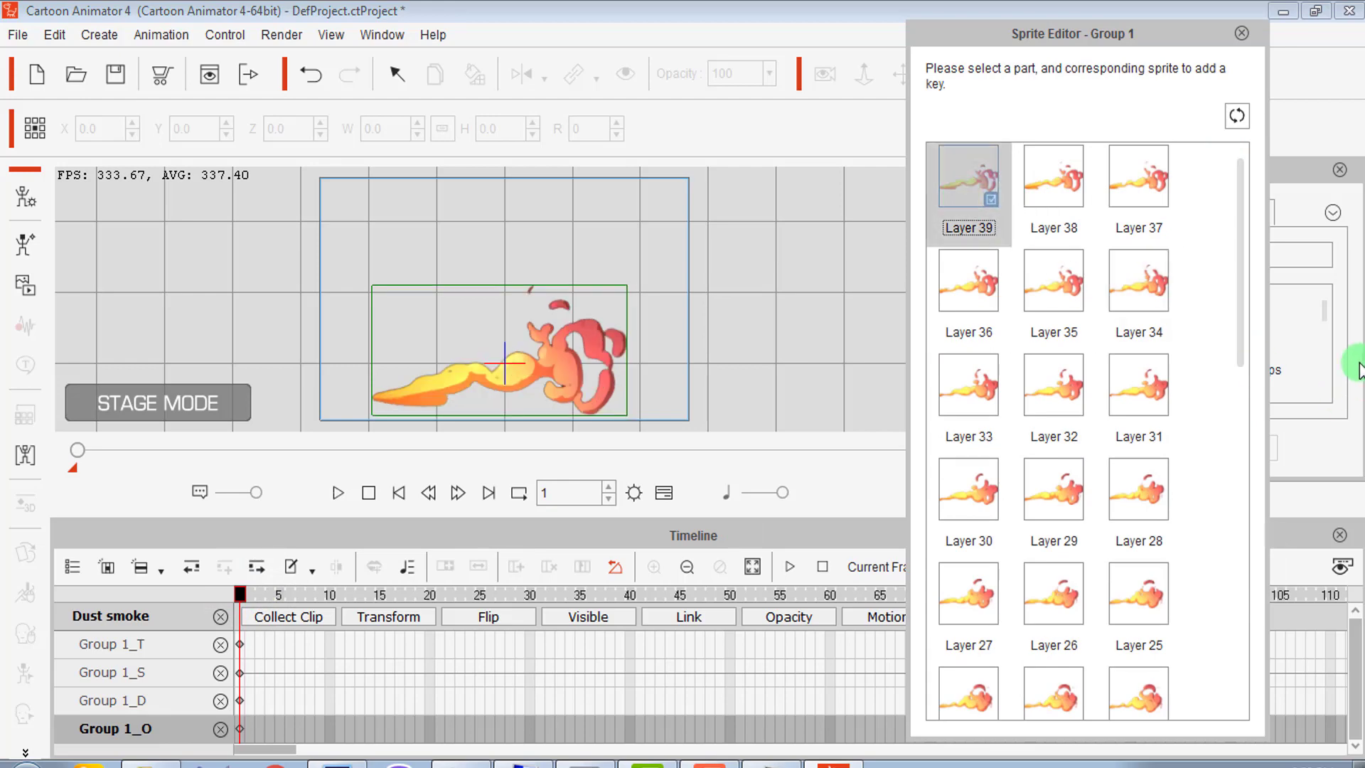
left_click_drag(1235, 275, 1251, 701)
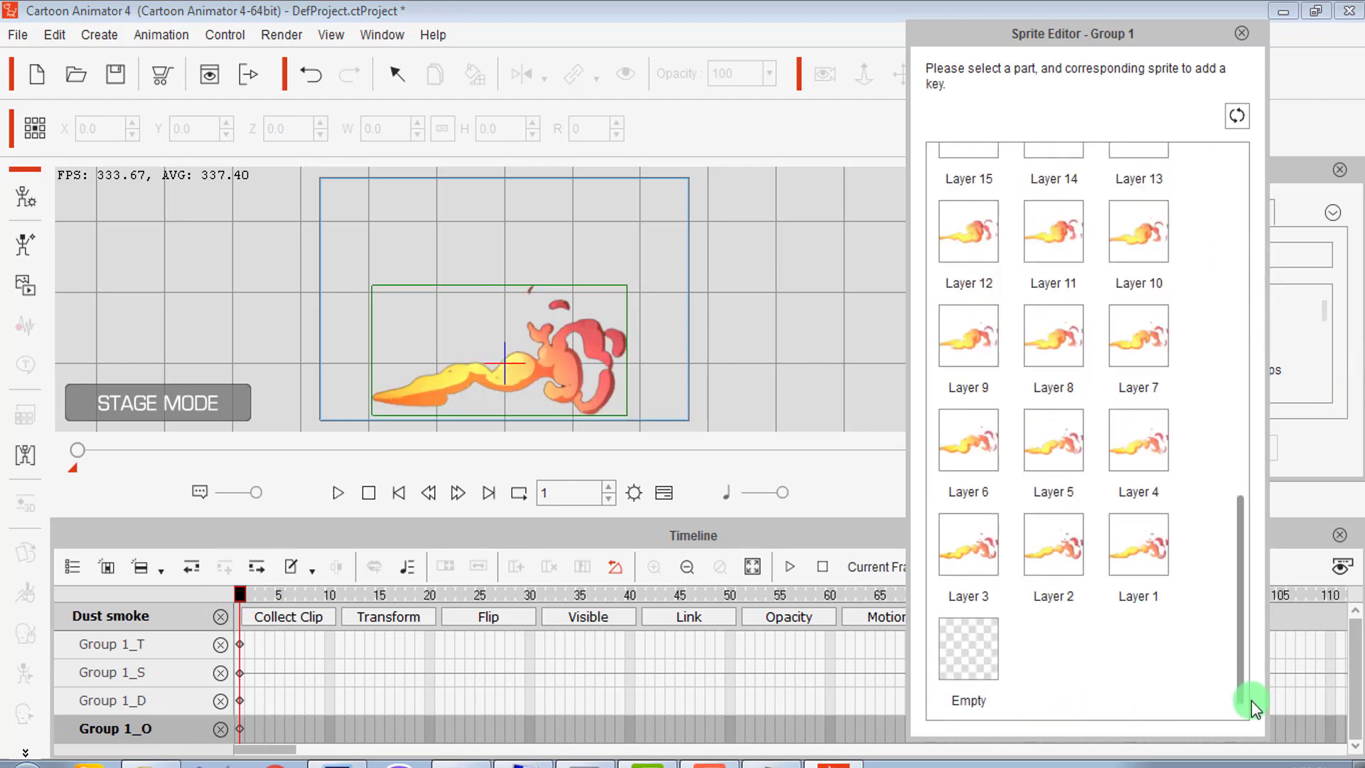
left_click(456, 495)
left_click(1150, 558)
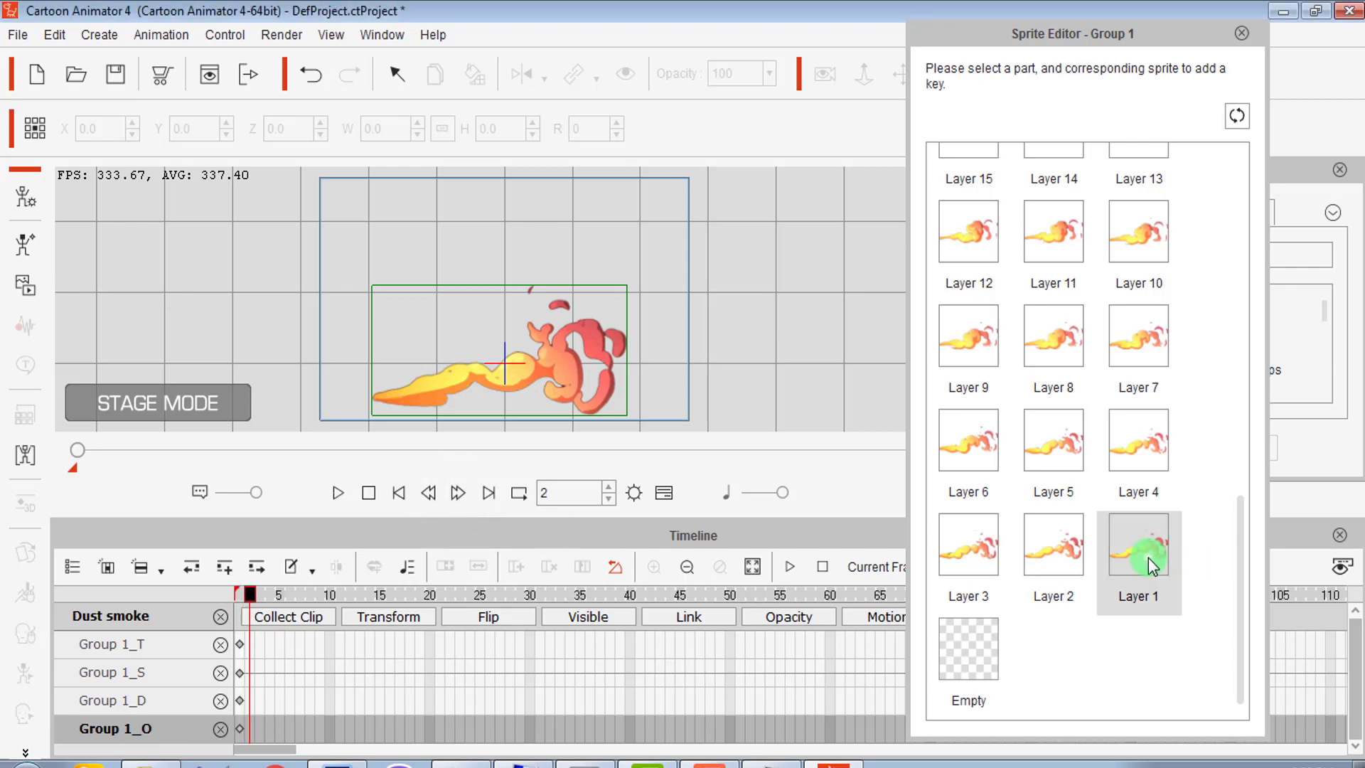
left_click(490, 623)
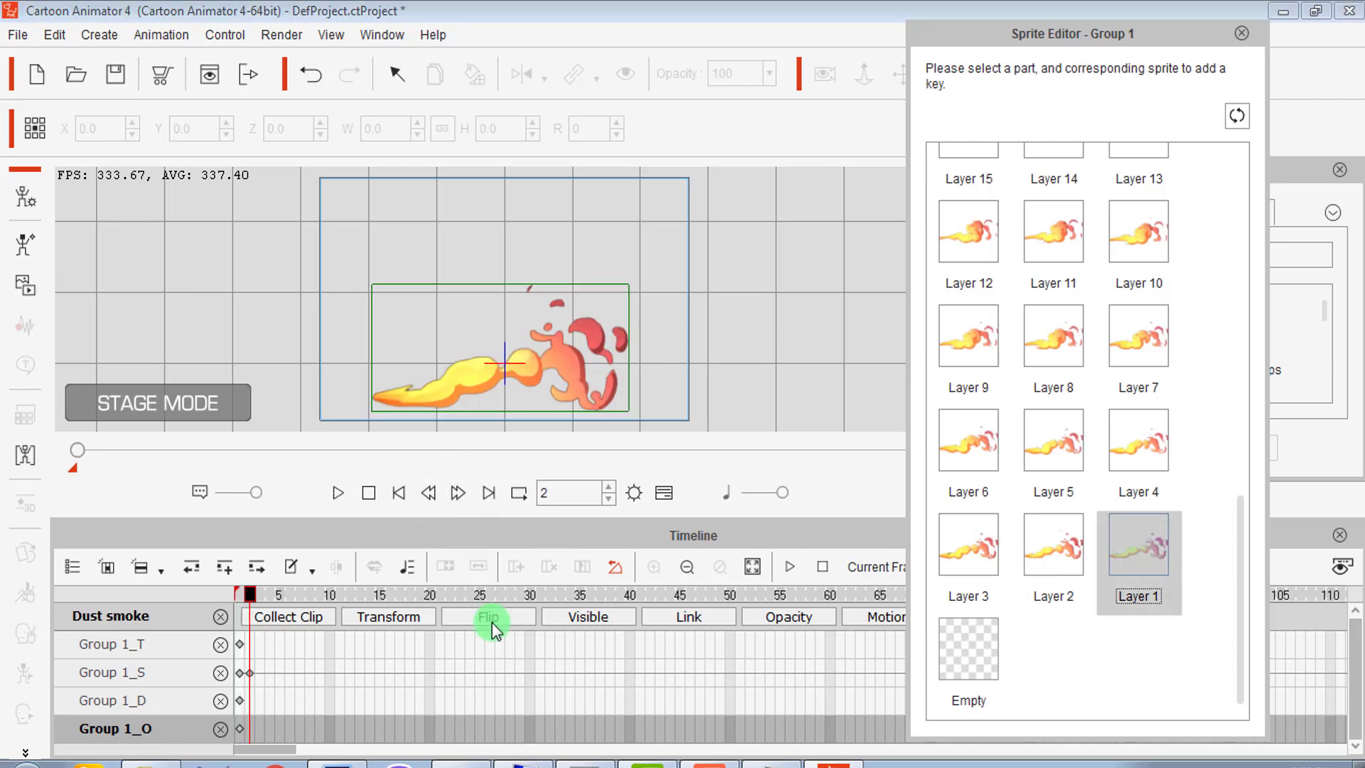
left_click(456, 496)
left_click(1040, 559)
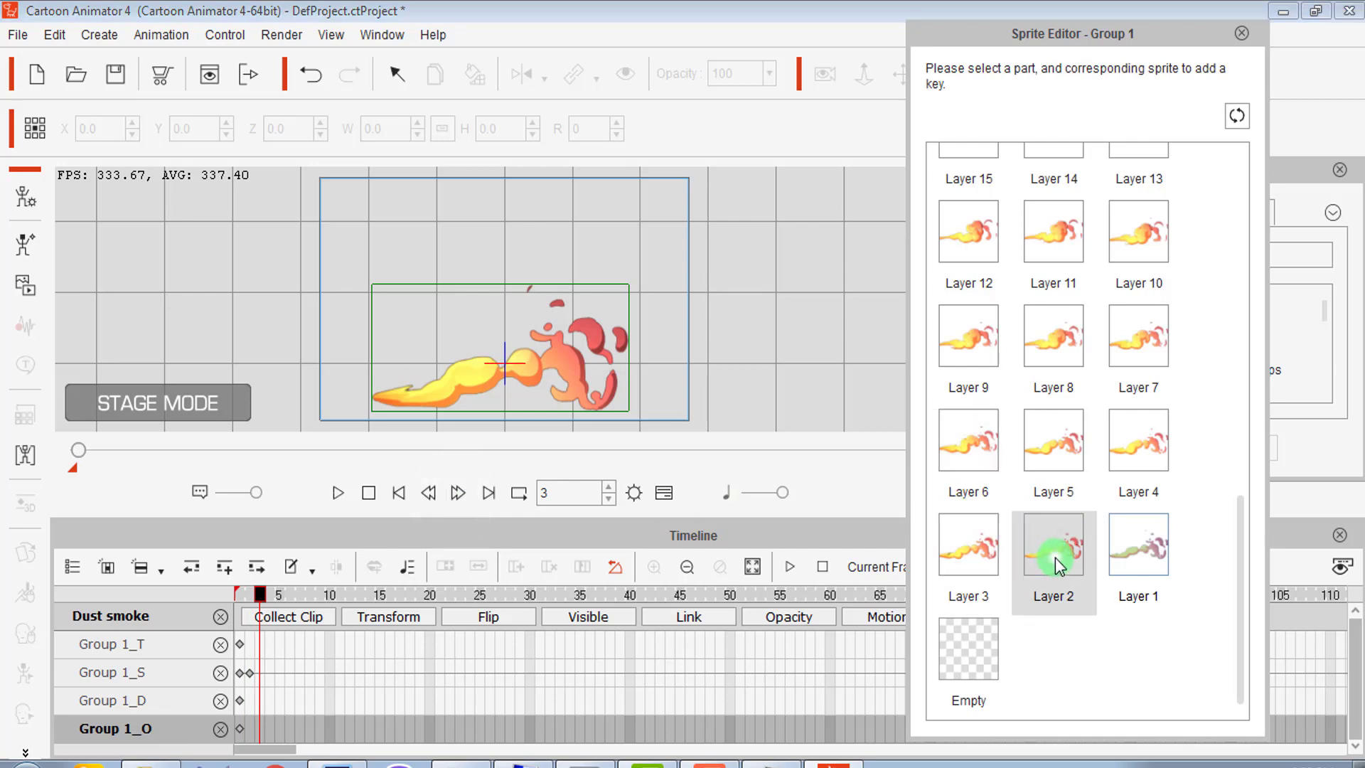
left_click(458, 493)
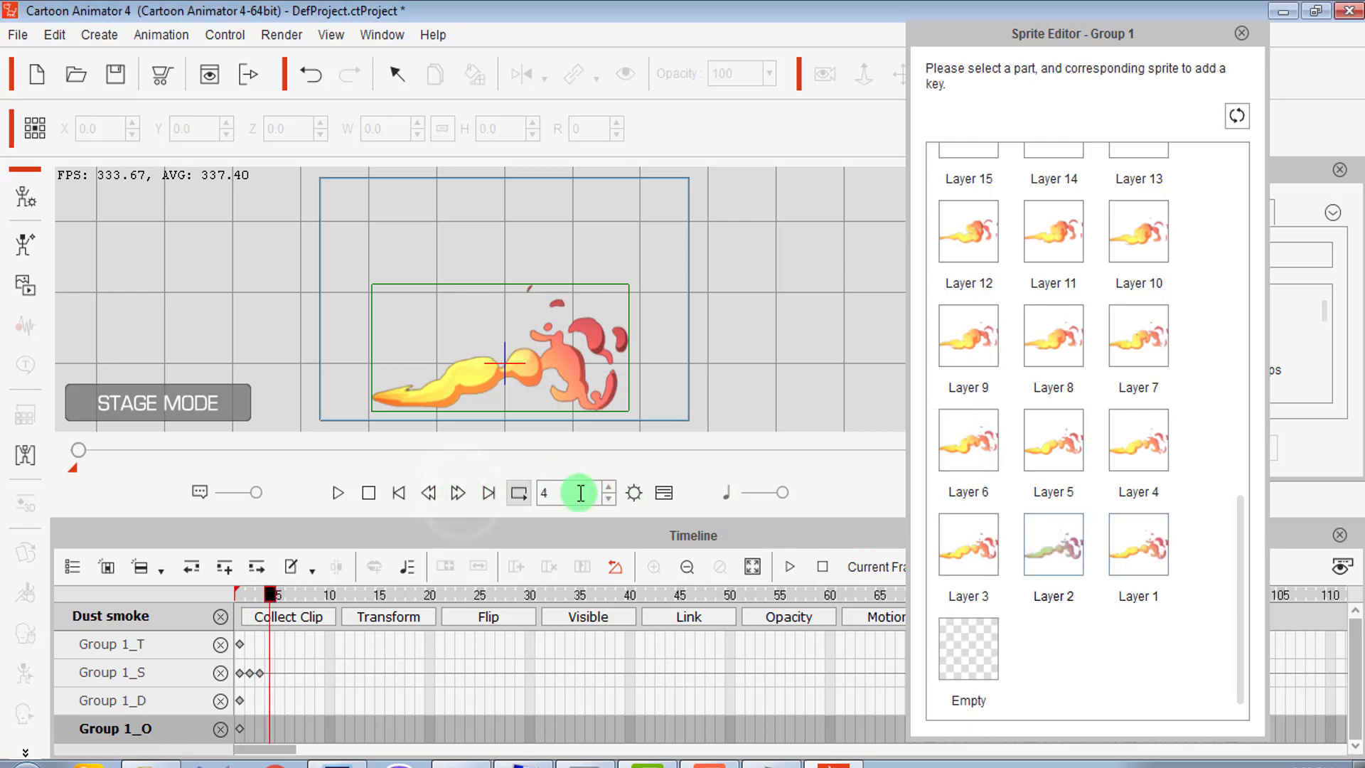
left_click(973, 541)
left_click(441, 504)
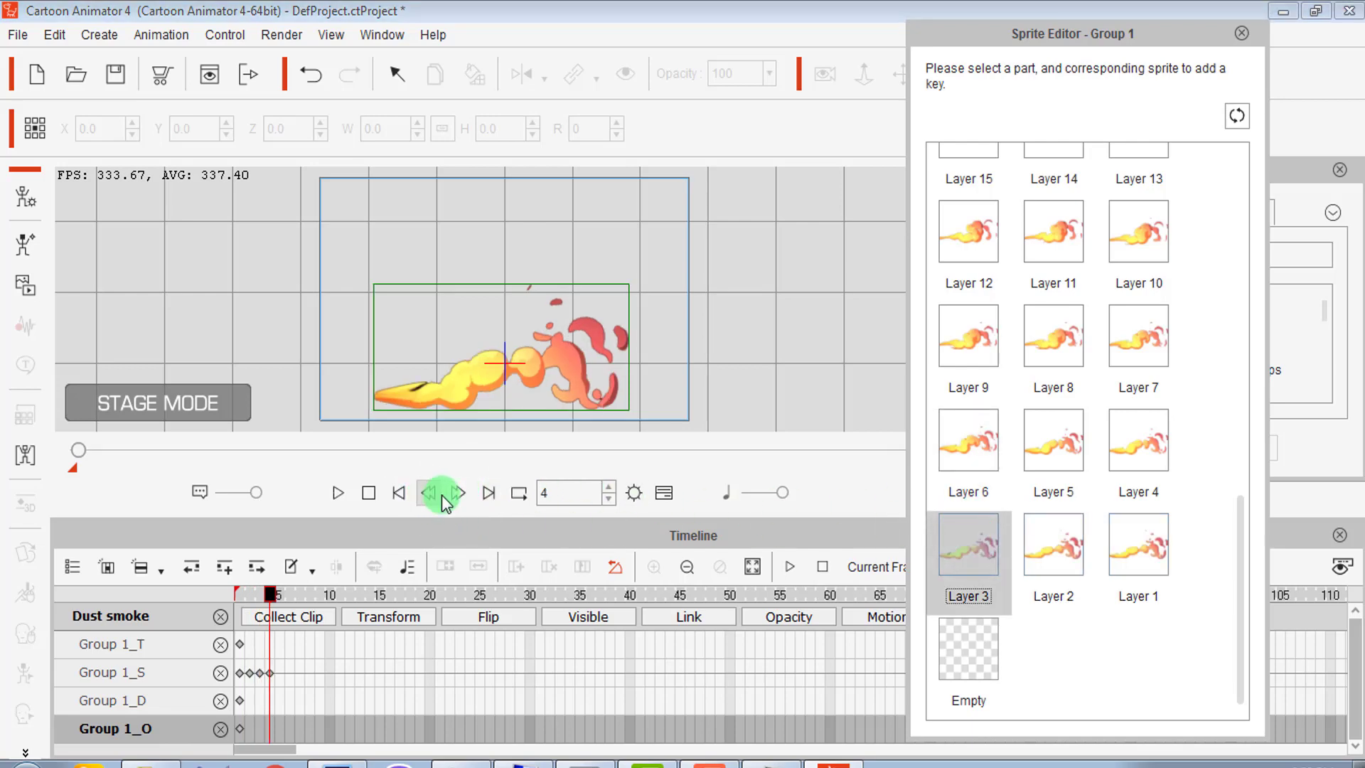
Key Layers 4–12 on frames 5–13, scrubbing back once to preview.
left_click(470, 498)
left_click(1138, 441)
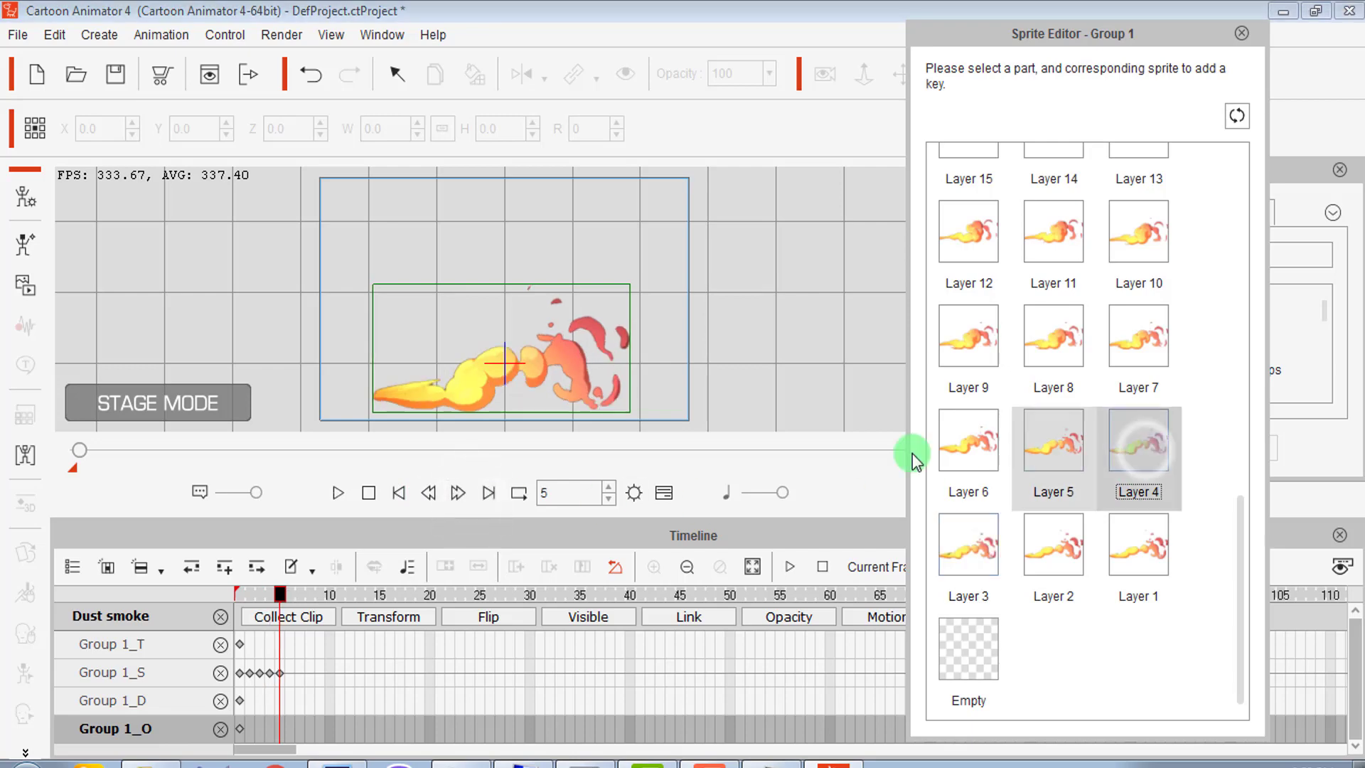
left_click(1053, 441)
left_click(969, 441)
left_click(458, 493)
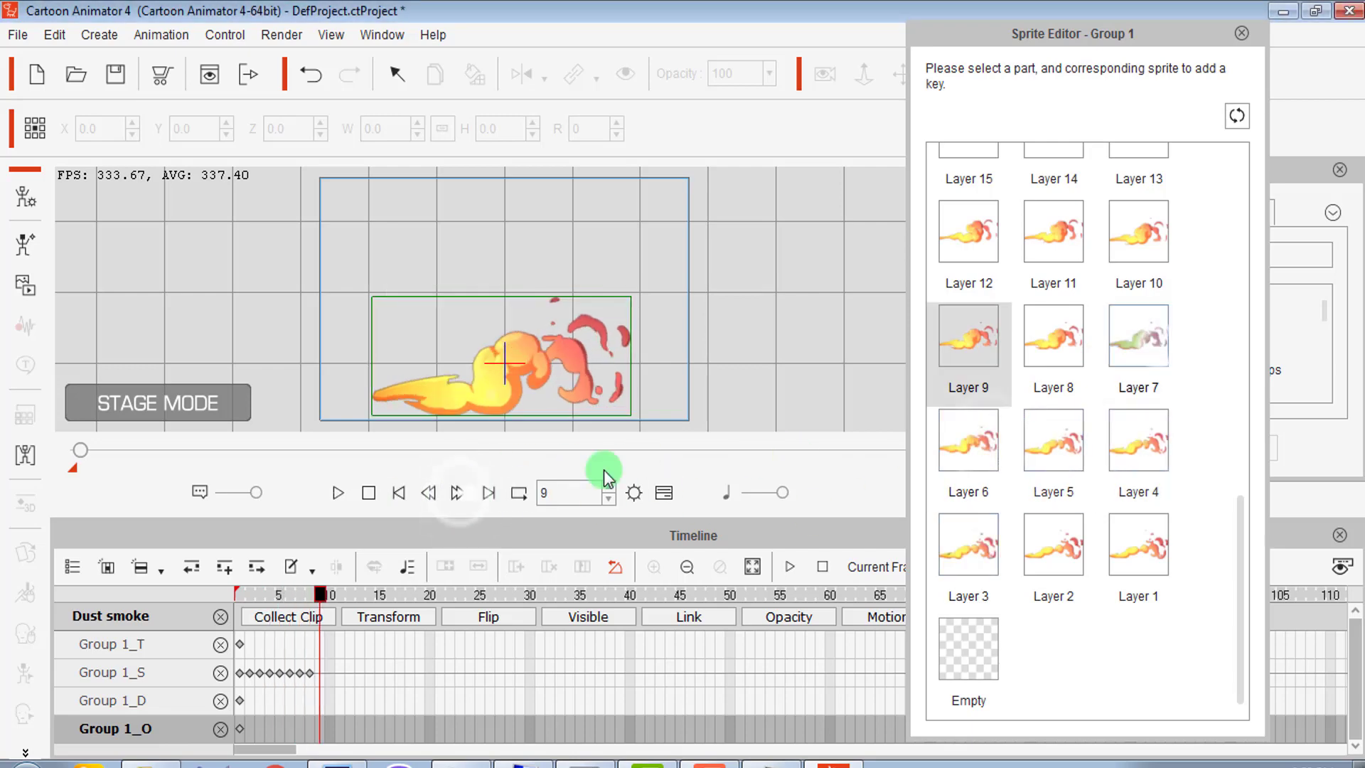
left_click(969, 342)
left_click(458, 493)
left_click(1139, 232)
mouse_move(249, 593)
left_mouse_down()
mouse_move(342, 603)
mouse_move(228, 600)
mouse_move(373, 603)
mouse_move(350, 603)
left_mouse_up()
left_click(1054, 231)
left_click(458, 493)
left_click(969, 231)
Key Layers 13–21 on successive frames up to frame 22.
scroll(1252, 380, "up", 5)
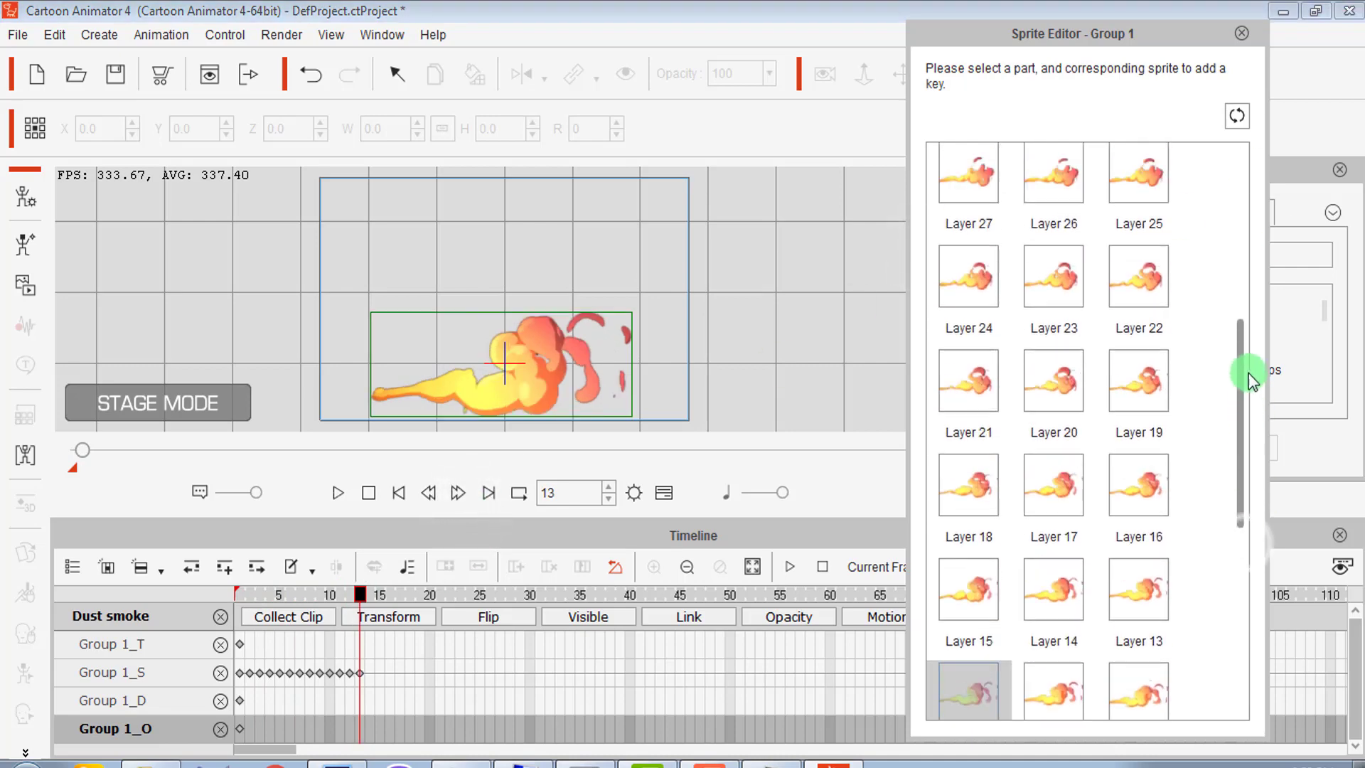
scroll(1251, 380, "up", 1)
left_click(458, 493)
left_click(1139, 647)
left_click(1054, 647)
left_click(969, 647)
left_click(1138, 542)
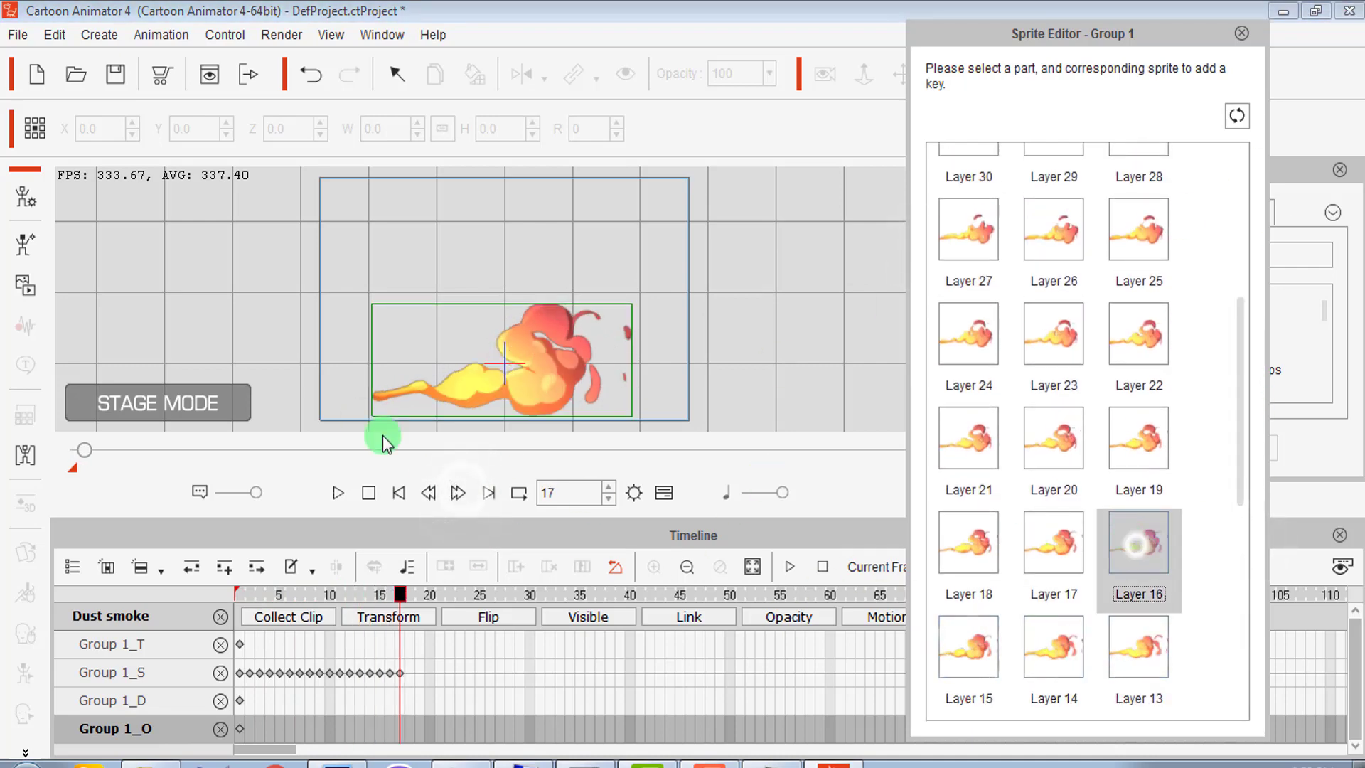
left_click(458, 493)
left_click(1053, 542)
left_click(968, 542)
left_click(1139, 437)
left_click(1053, 437)
left_click(969, 437)
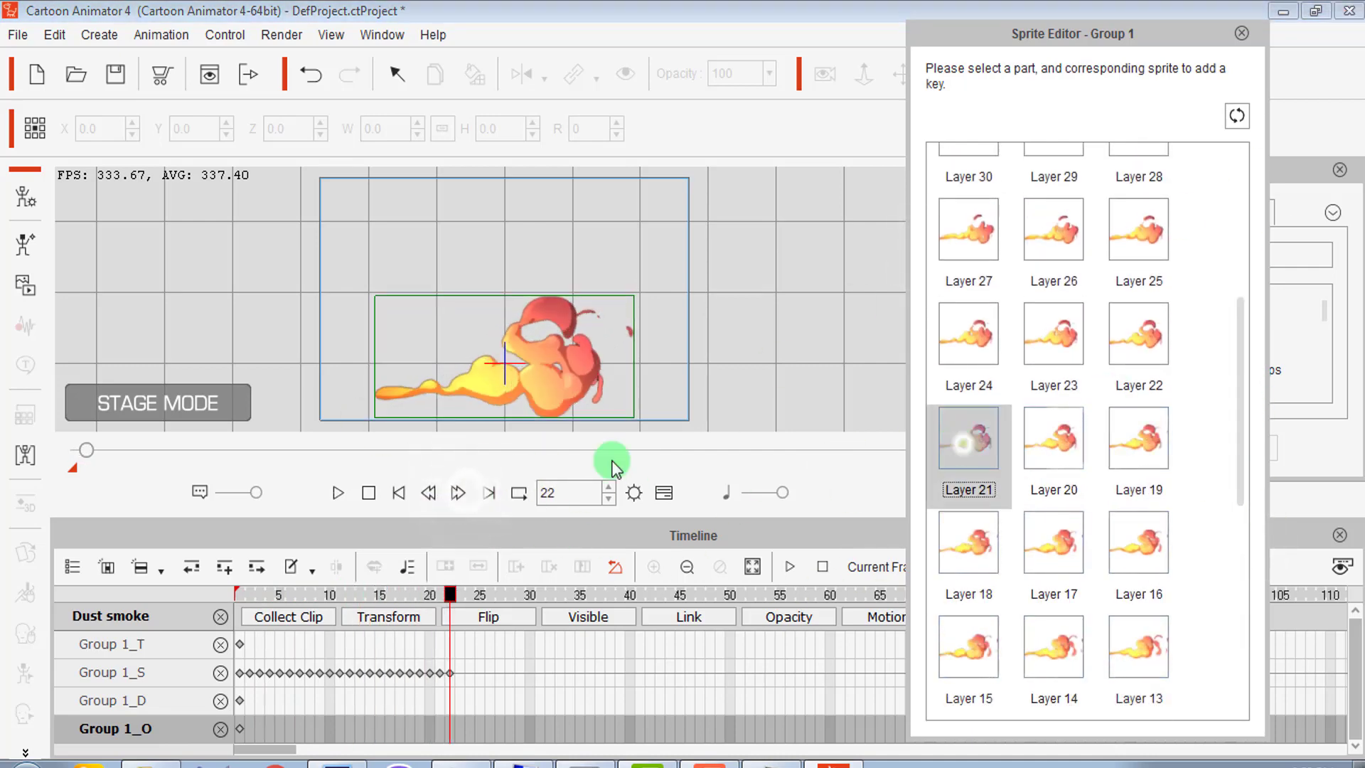
Key the following sprites through Layer 27 on frames 23–29.
left_click(458, 493)
left_click(1139, 334)
left_click(458, 493)
left_click(1054, 334)
left_click(969, 334)
left_click(1138, 231)
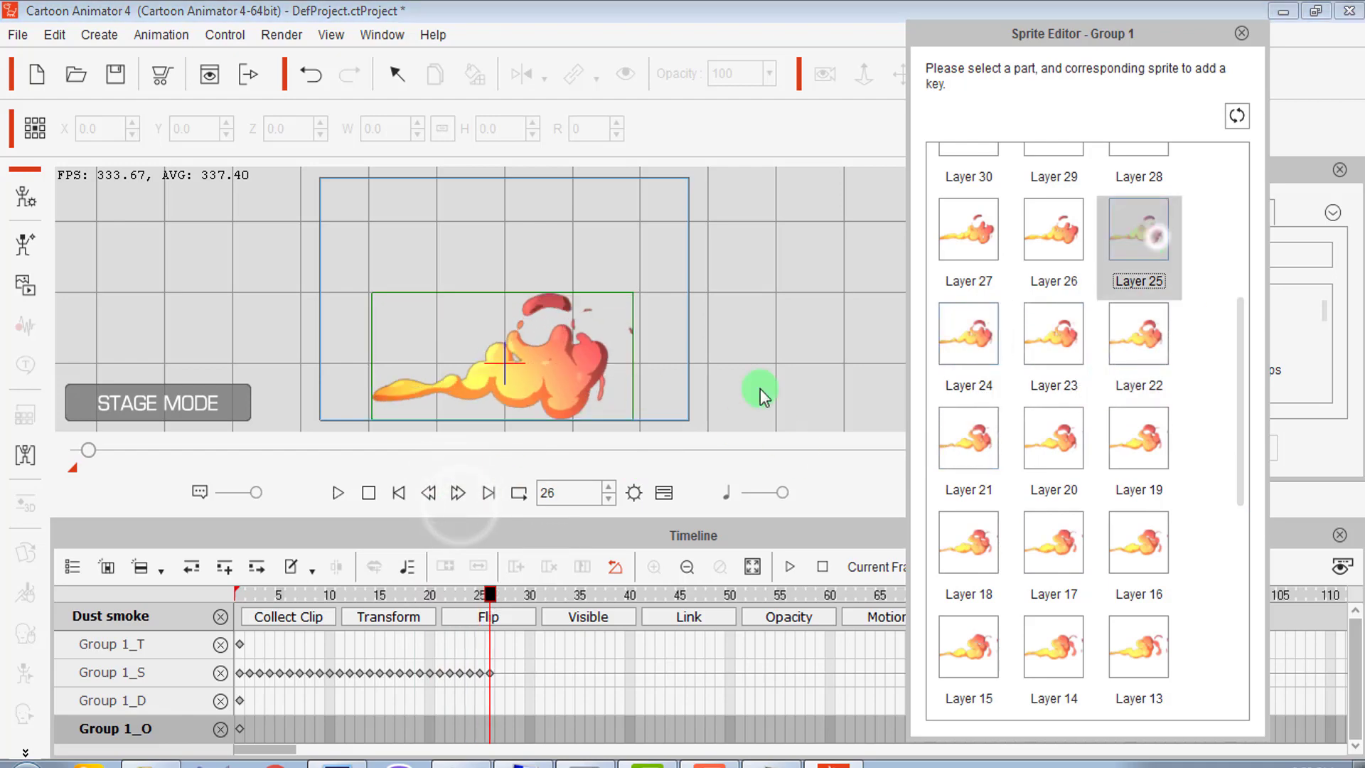
left_click(1054, 229)
left_click(458, 493)
left_click(969, 229)
left_click(458, 493)
Key the next sprites through Layer 32 at frame 33.
scroll(1244, 353, "up", 1)
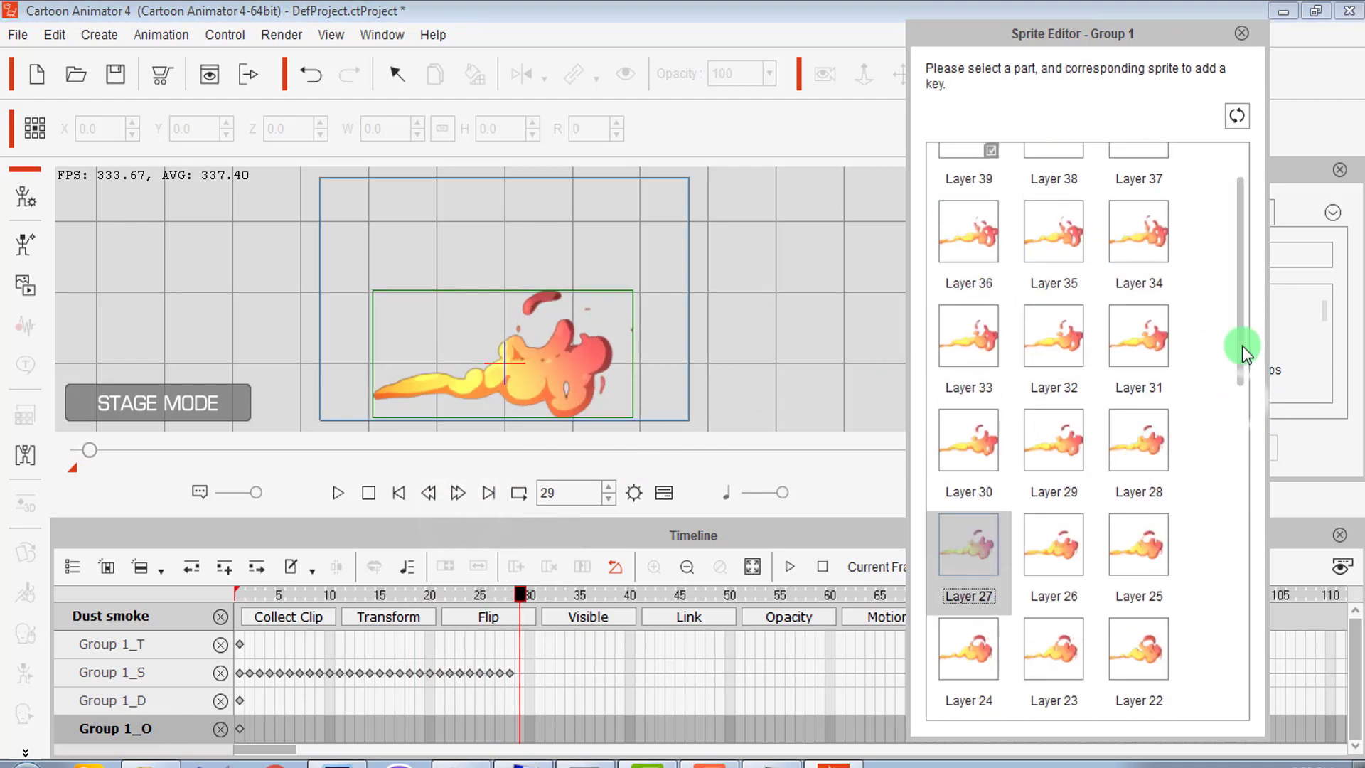
scroll(1244, 353, "up", 1)
left_click(1139, 489)
left_click(458, 492)
left_click(1054, 489)
left_click(458, 493)
left_click(1054, 384)
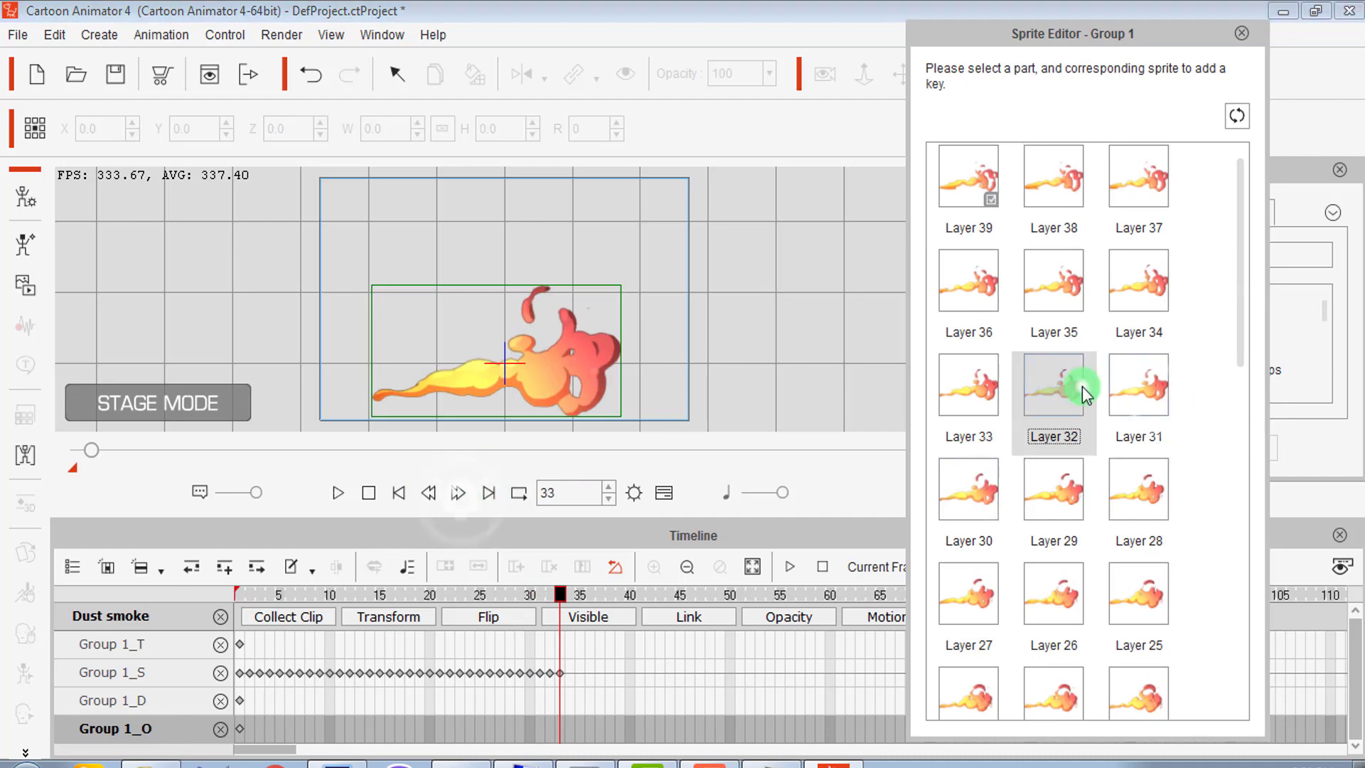
left_click(969, 384)
Key the remaining sprites up to Layer 39 at frame 40.
left_click(1139, 280)
left_click(1054, 280)
left_click(968, 280)
left_click(458, 493)
left_click(1138, 175)
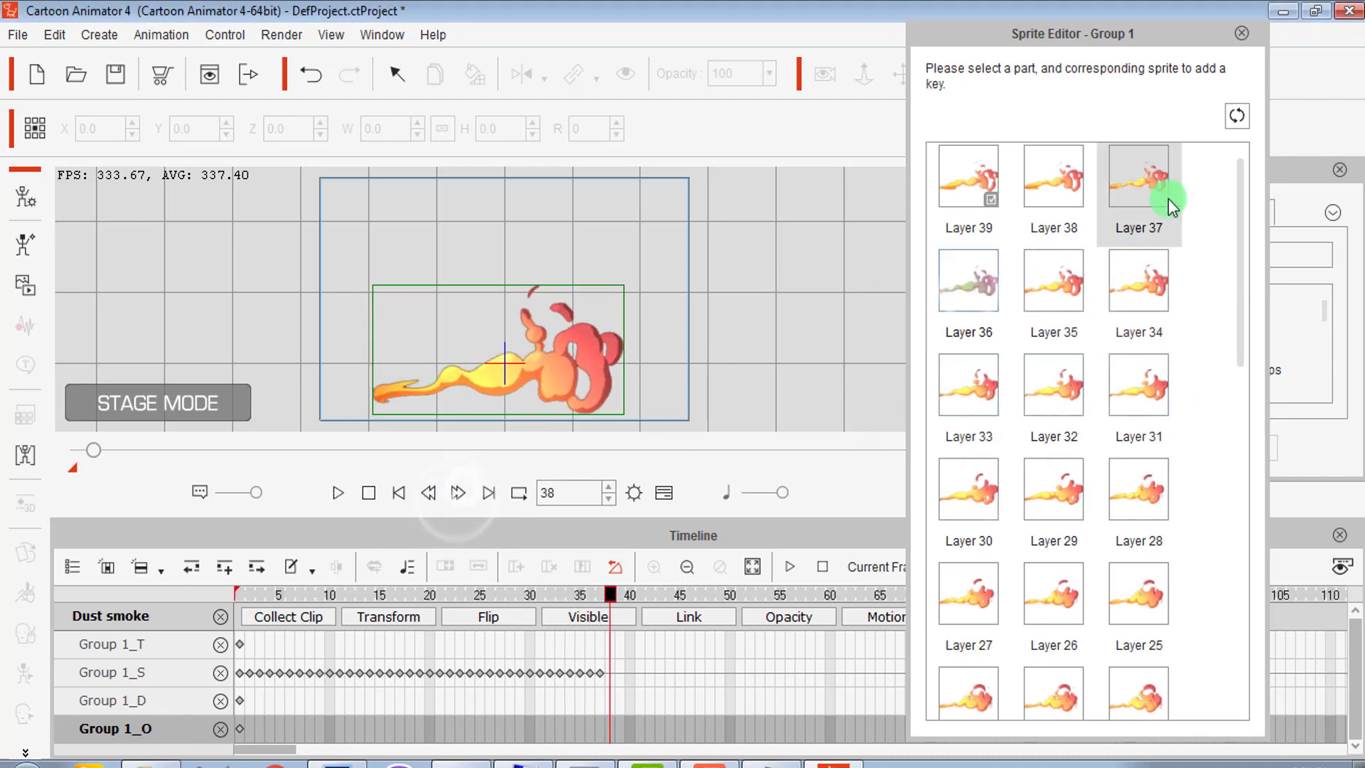
left_click(458, 493)
left_click(1053, 175)
left_click(458, 493)
left_click(957, 225)
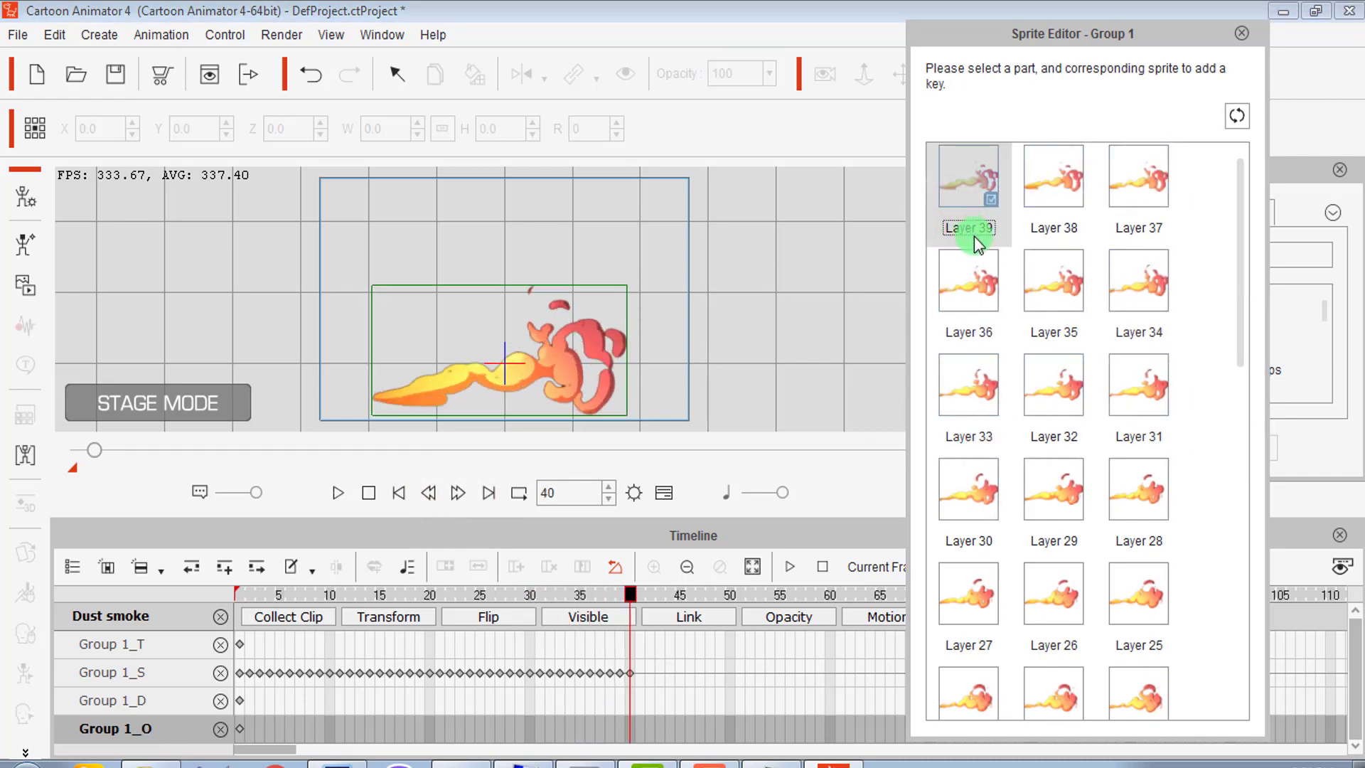
Play the sprite animation from frame 1, rewind, and close the Sprite Editor.
left_click(688, 569)
left_click_drag(637, 595, 240, 594)
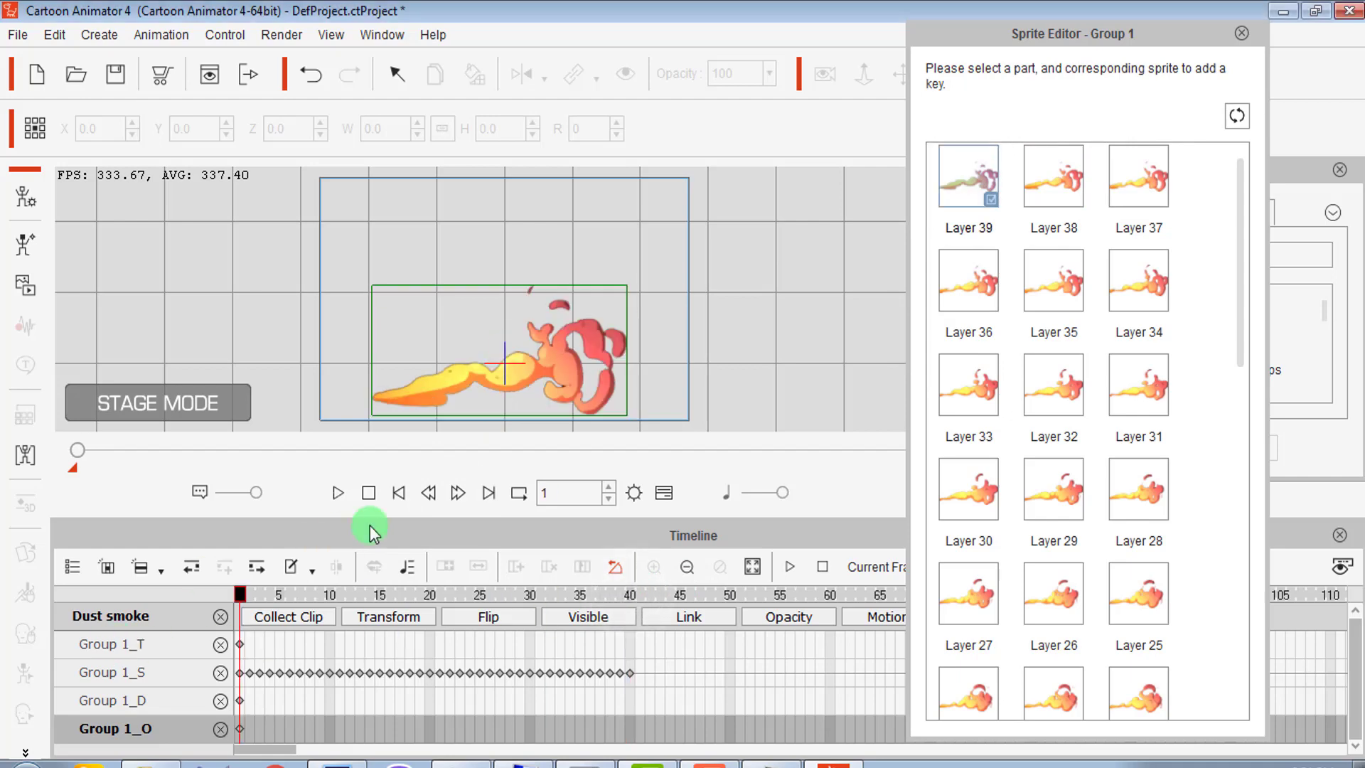
left_click(334, 493)
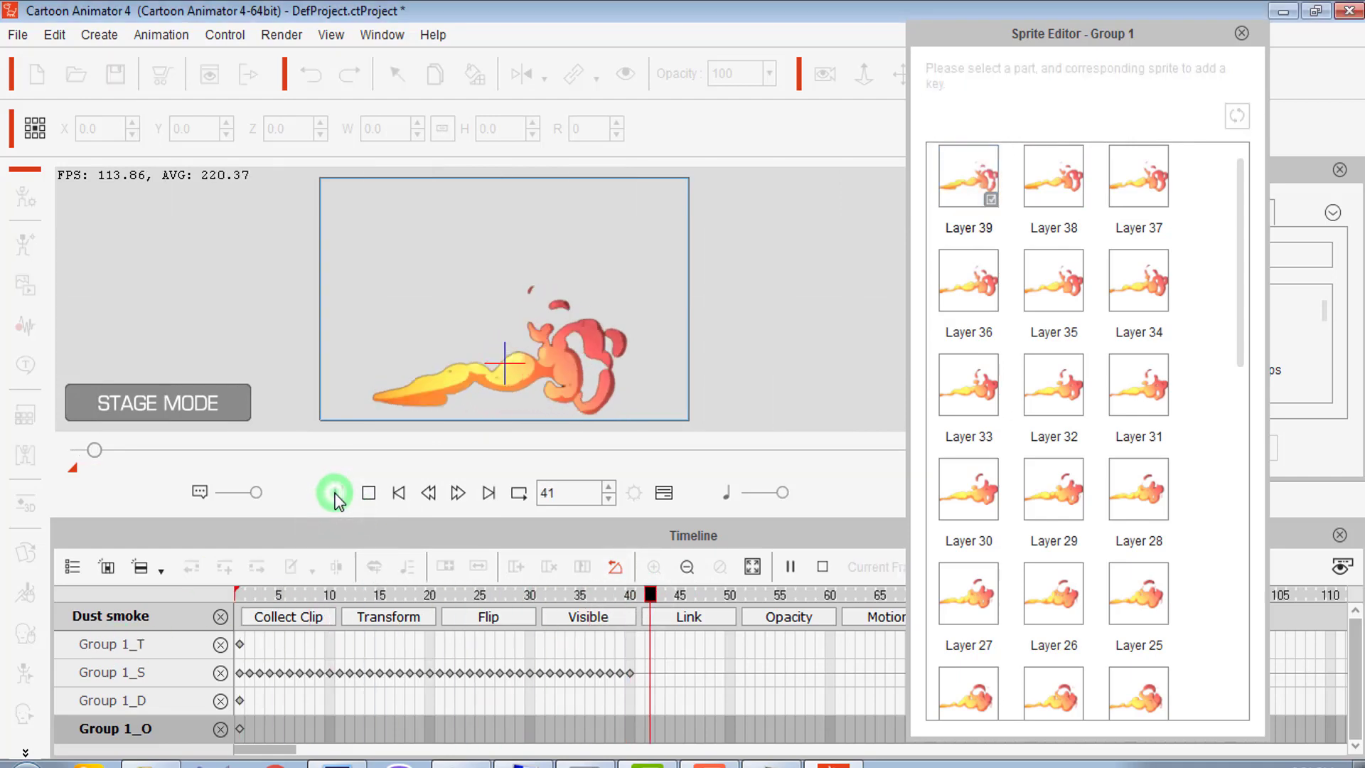
left_click(663, 616)
left_click_drag(660, 593, 241, 594)
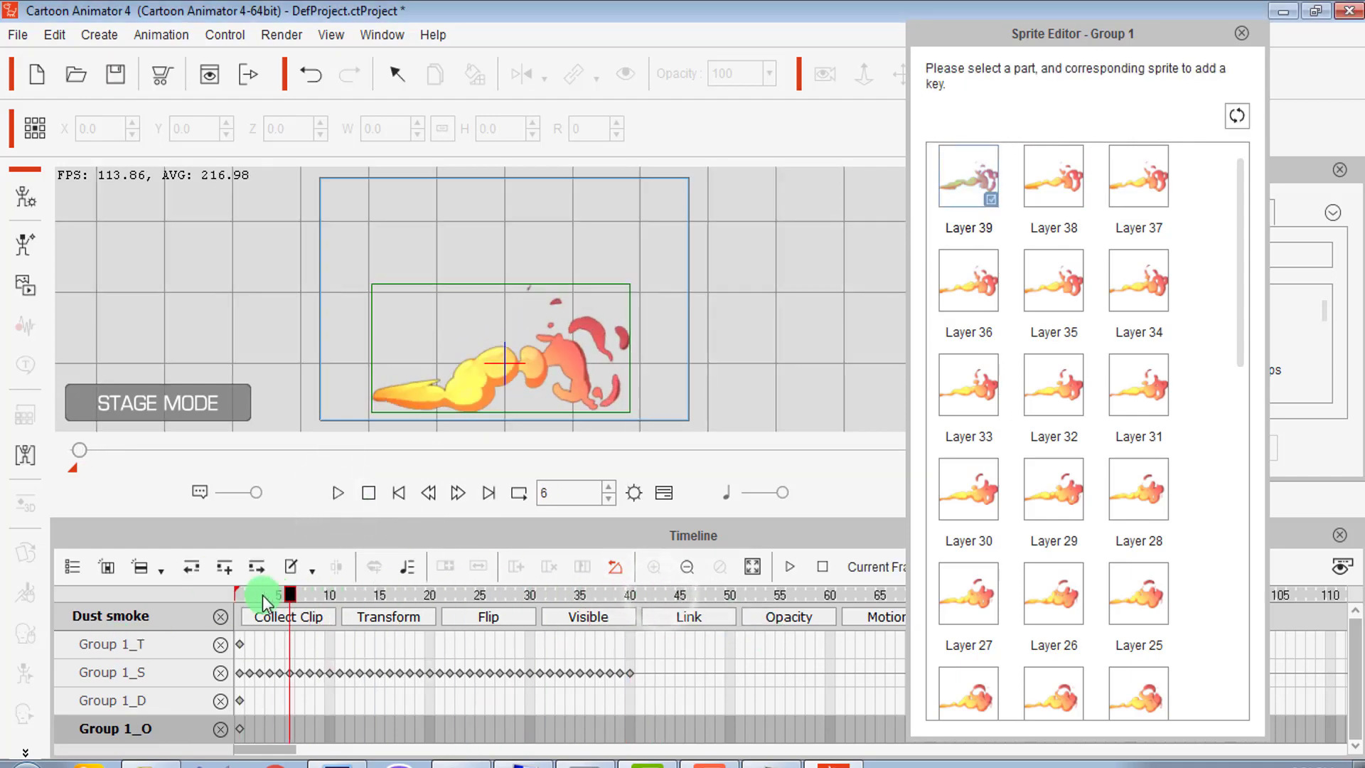
left_click(1312, 135)
left_click(1243, 34)
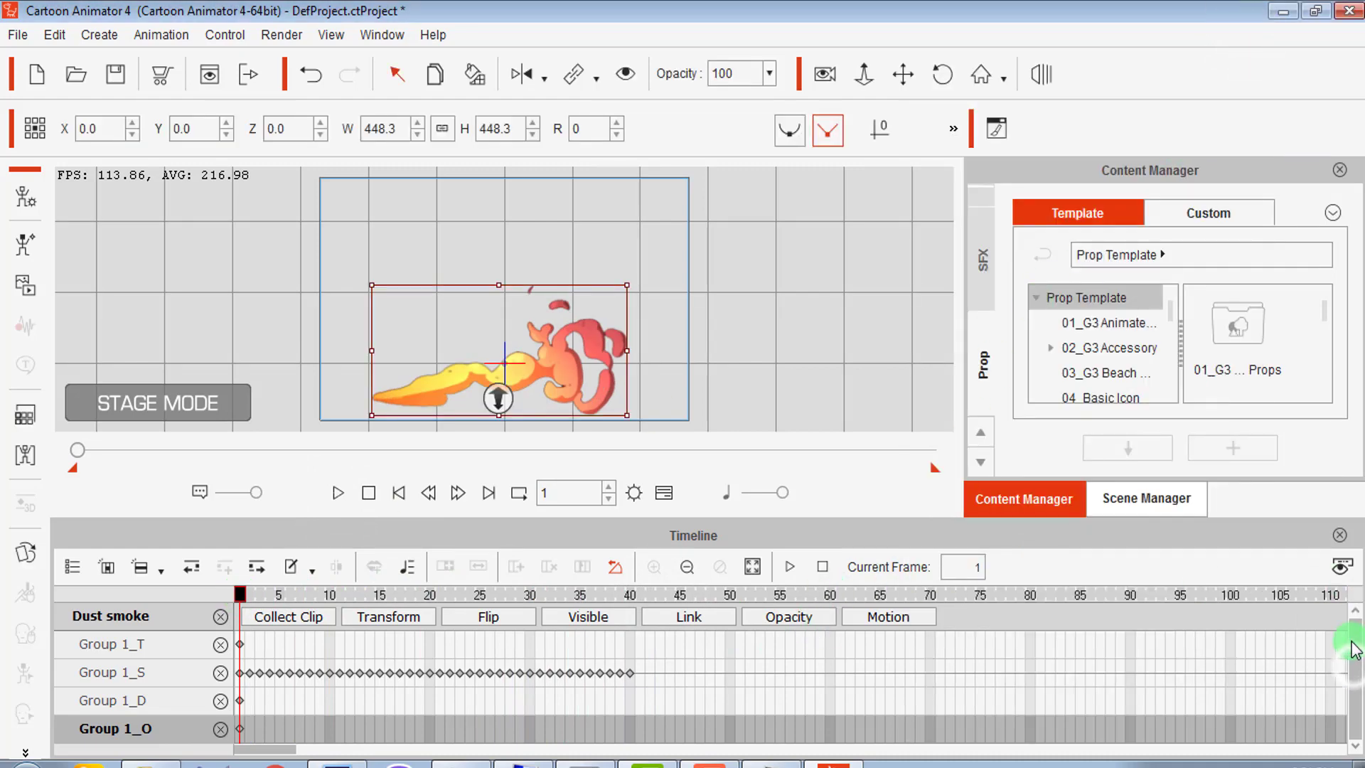
Gather the prop's animation into a collect clip with the range ending at frame 40.
left_click(542, 671)
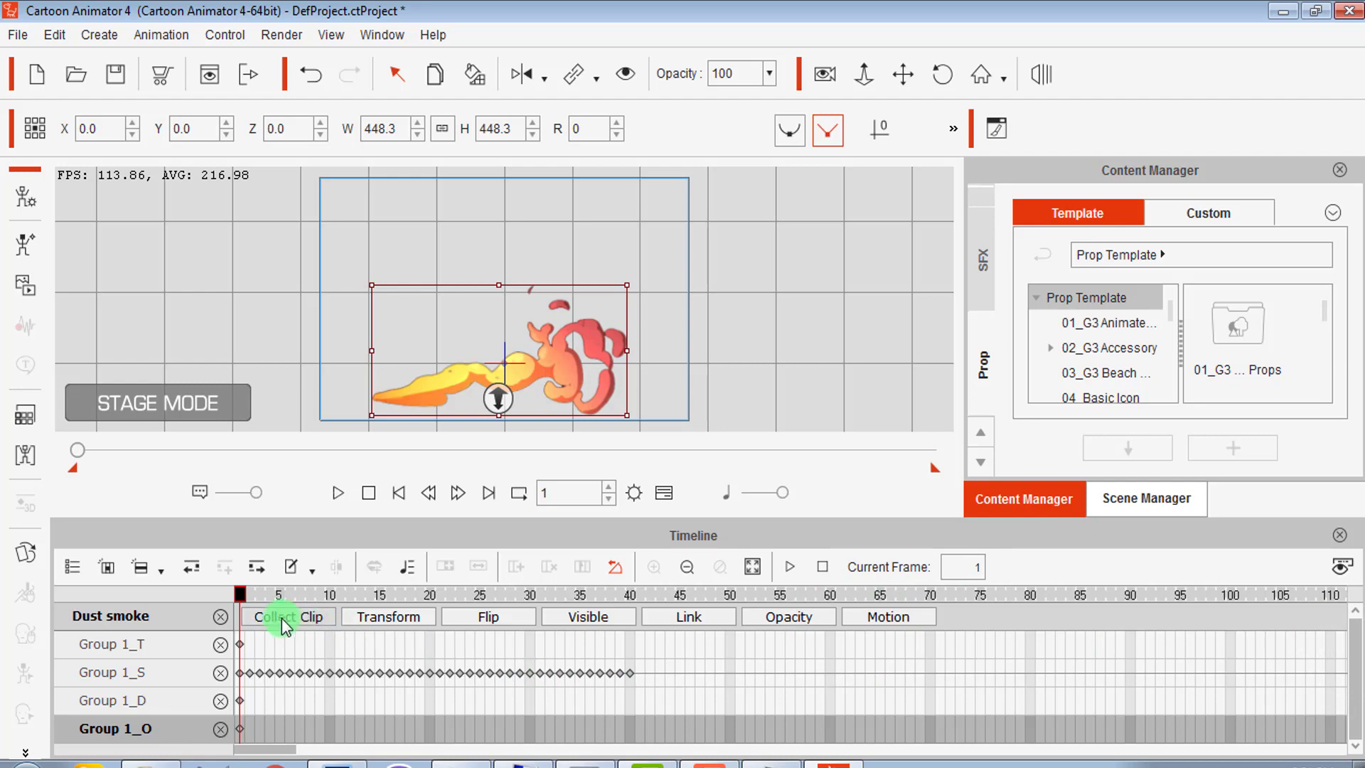
left_click(302, 617)
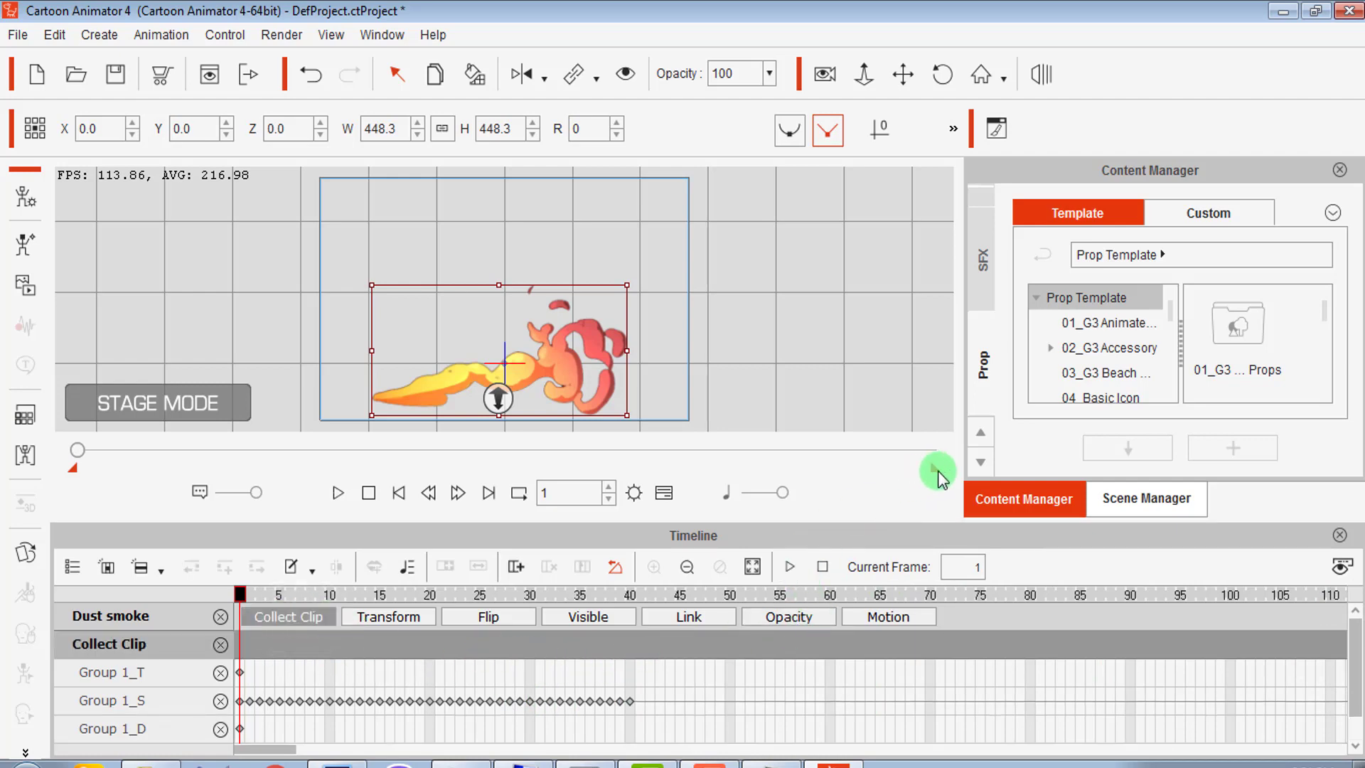
left_click_drag(937, 468, 105, 466)
left_click(683, 626)
left_click_drag(630, 588, 633, 674)
Play back to check the loop, then select frames 1–40 of the collect clip.
left_click(328, 498)
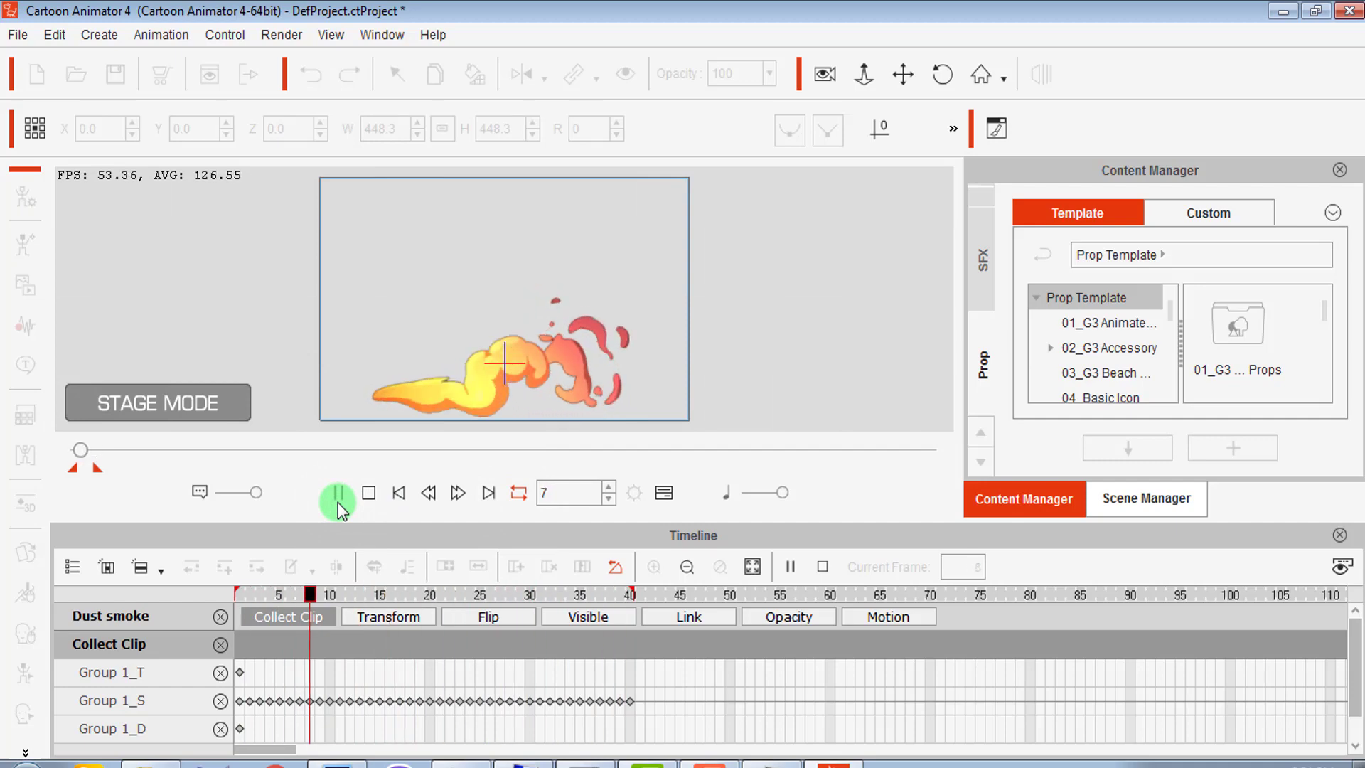
left_click(339, 498)
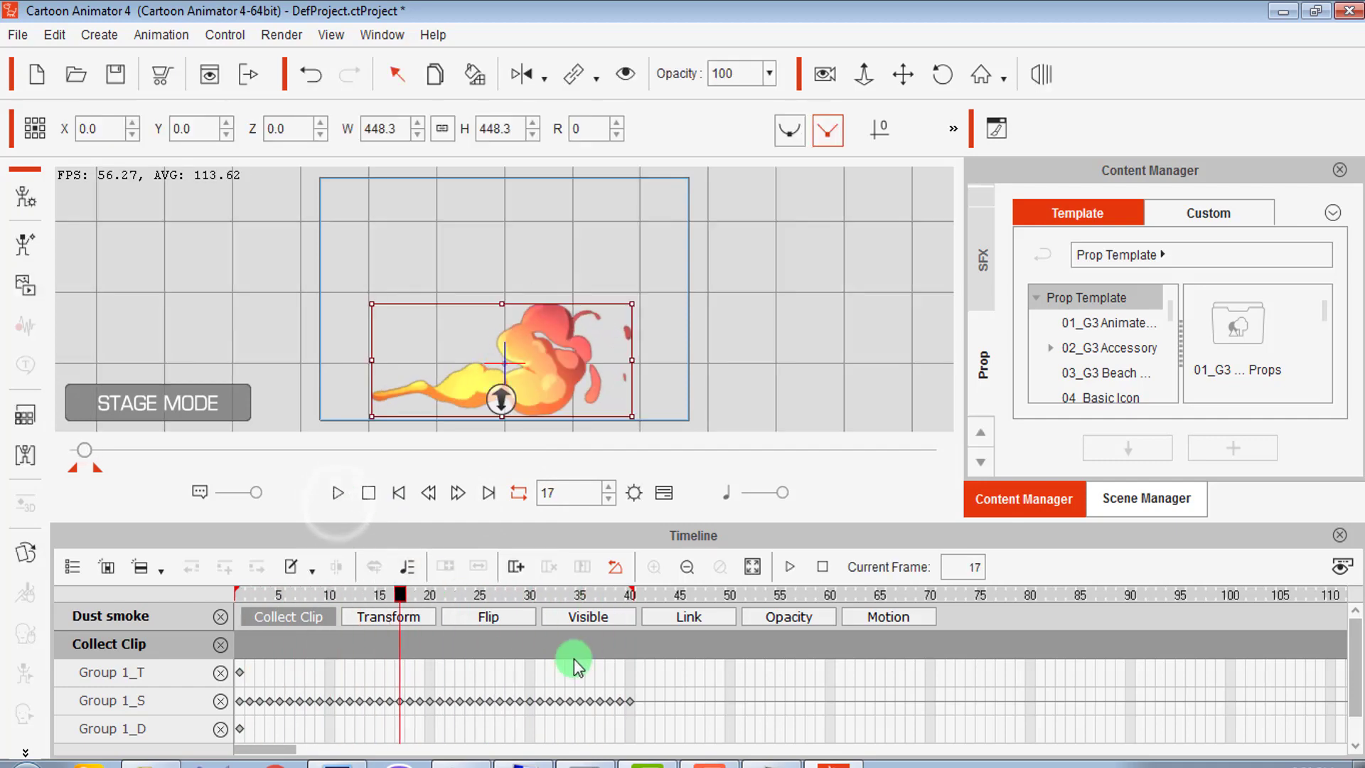
left_click_drag(396, 595, 216, 587)
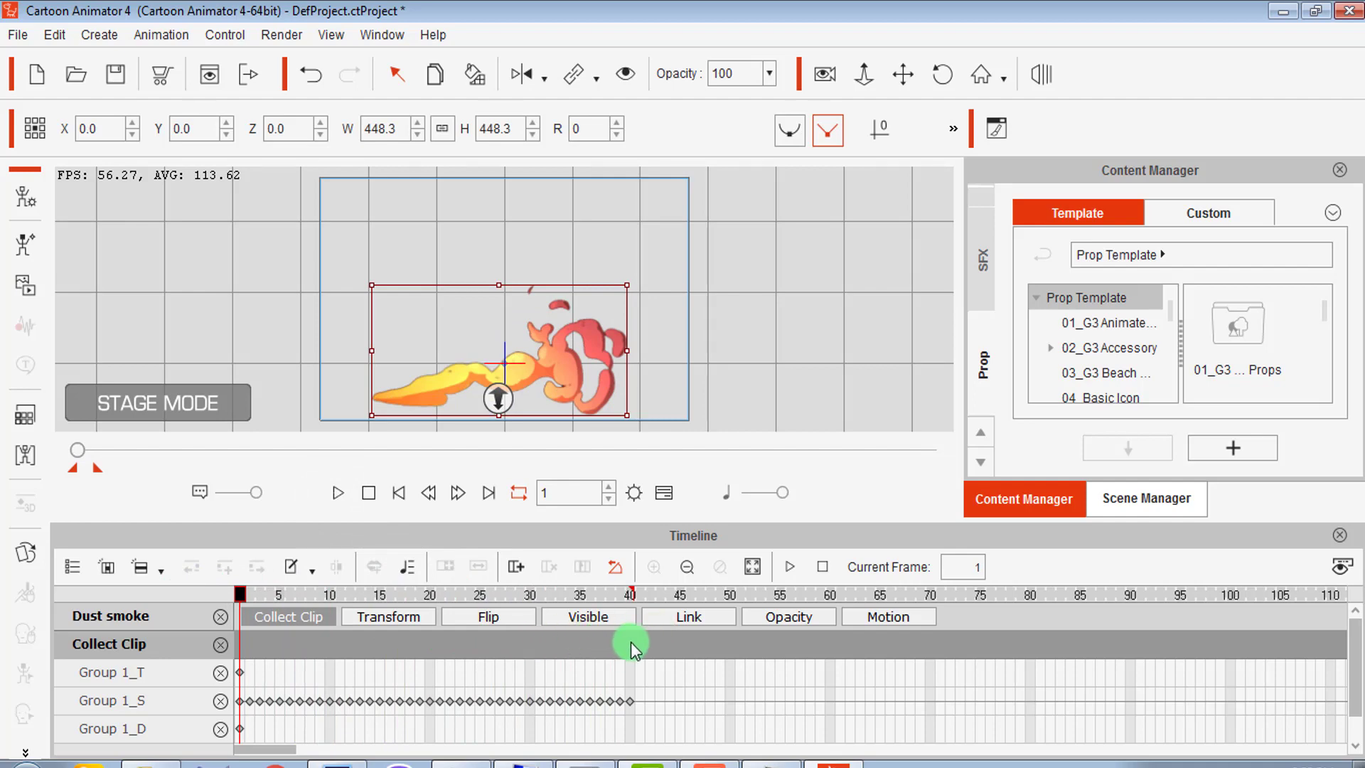
left_click_drag(629, 647, 243, 644)
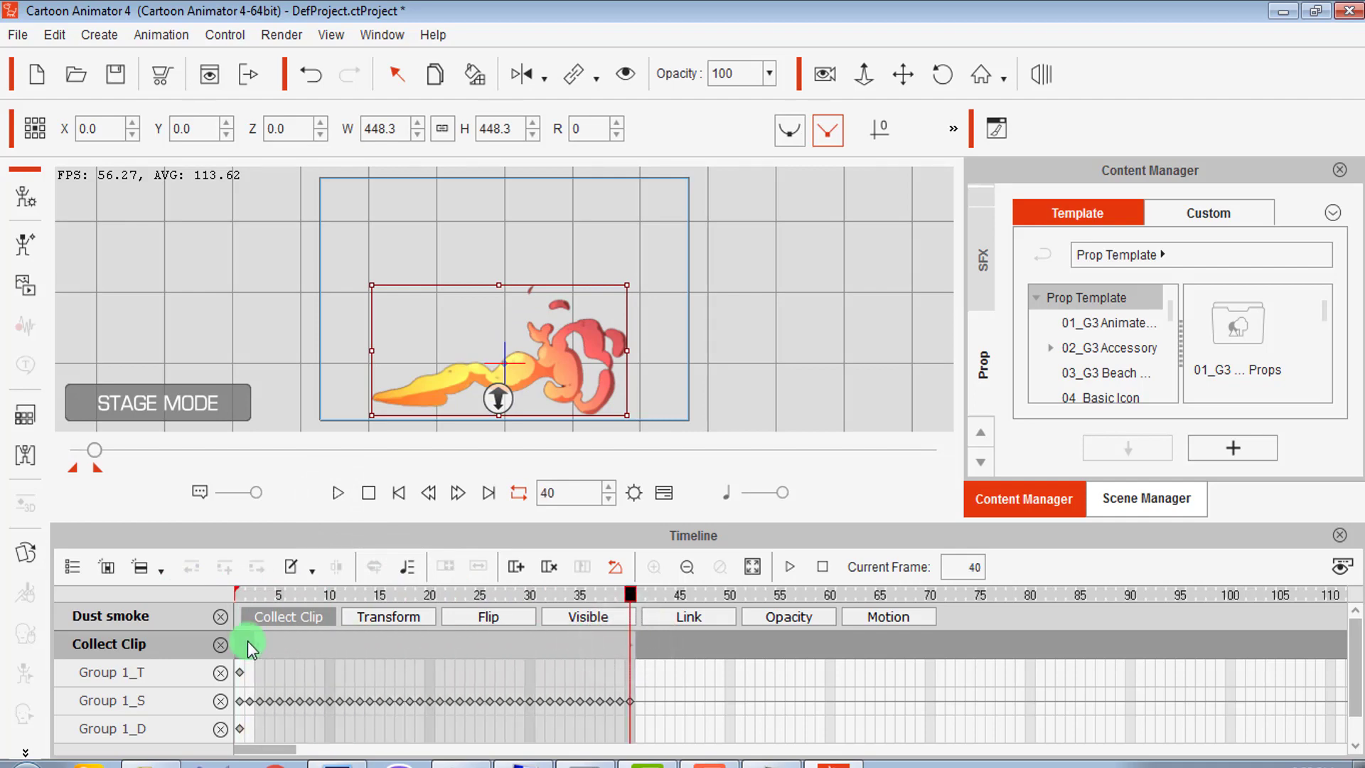
Add the selected frames 1–40 to the Action Menu as 'Dust Smoke'.
right_click(386, 644)
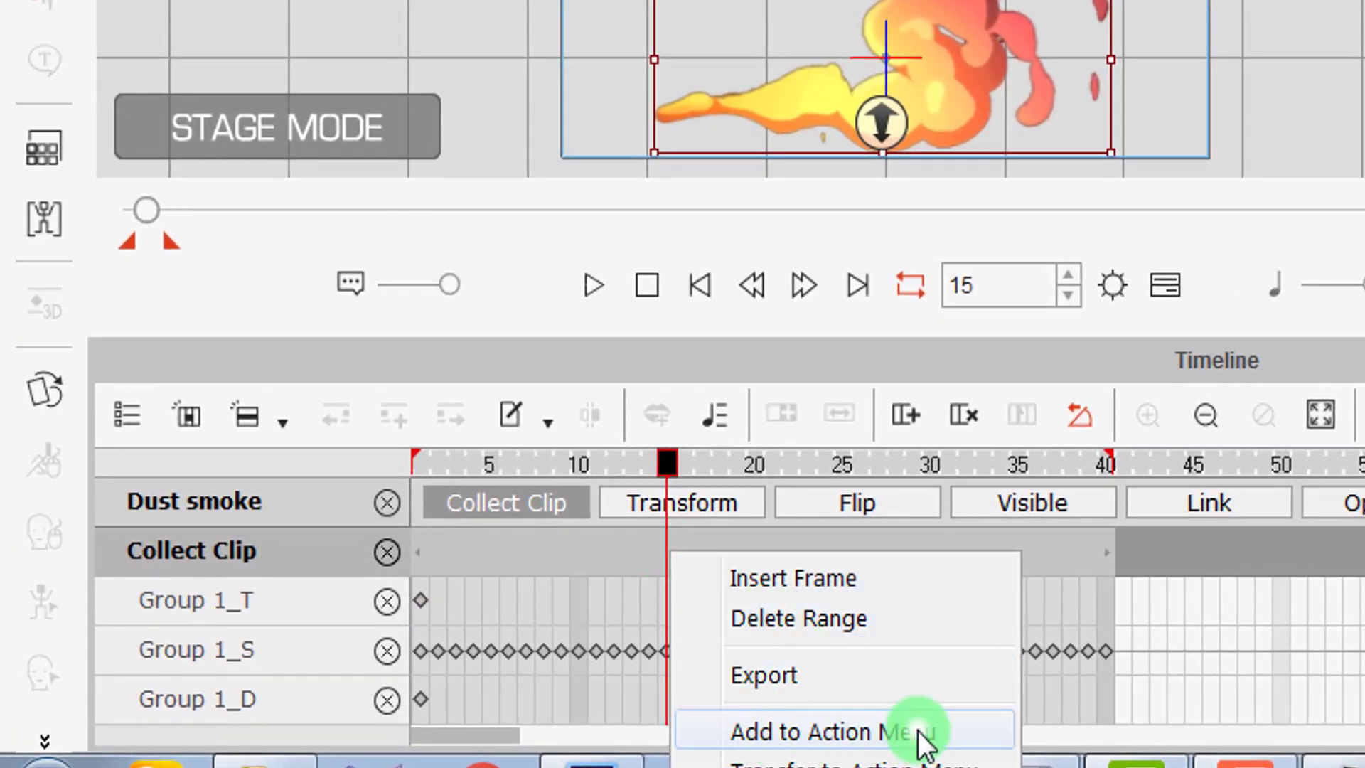
left_click(924, 740)
type("Dust Smoke")
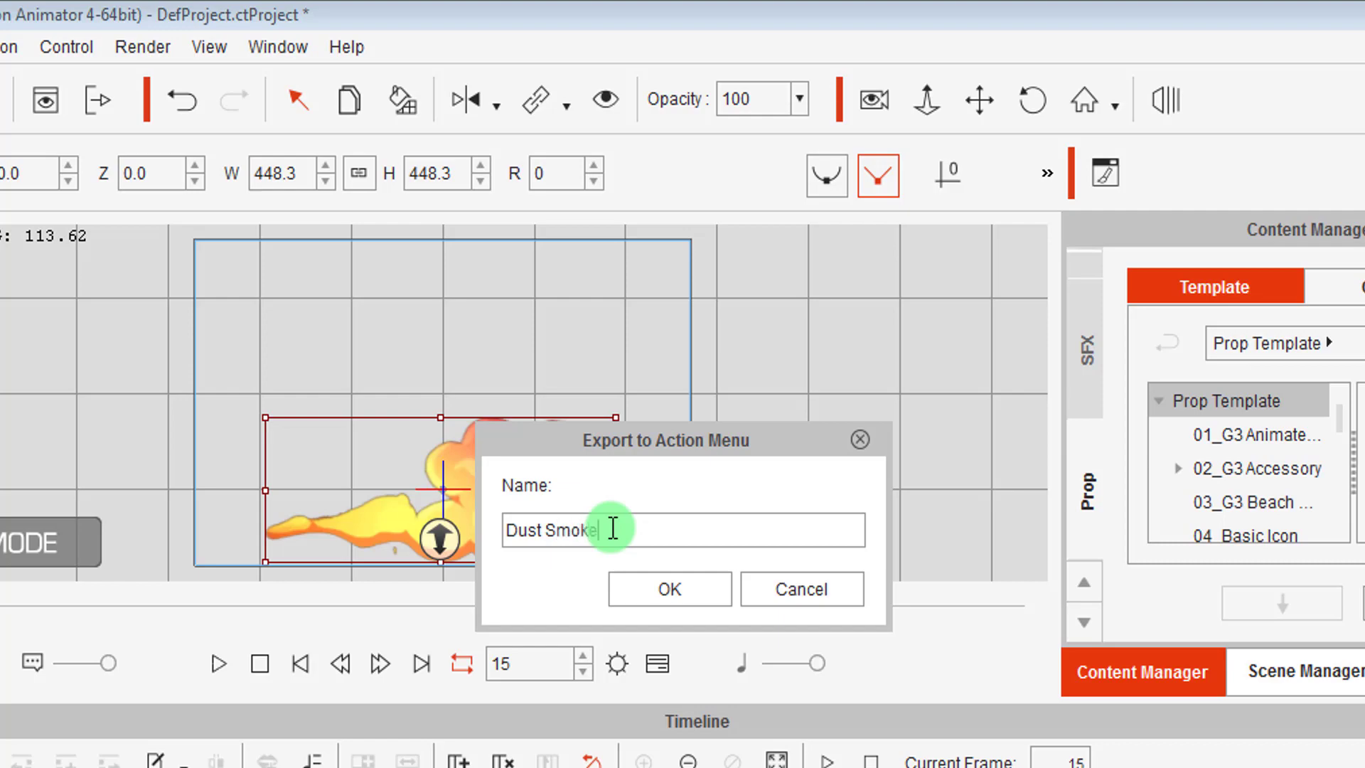
left_click(655, 589)
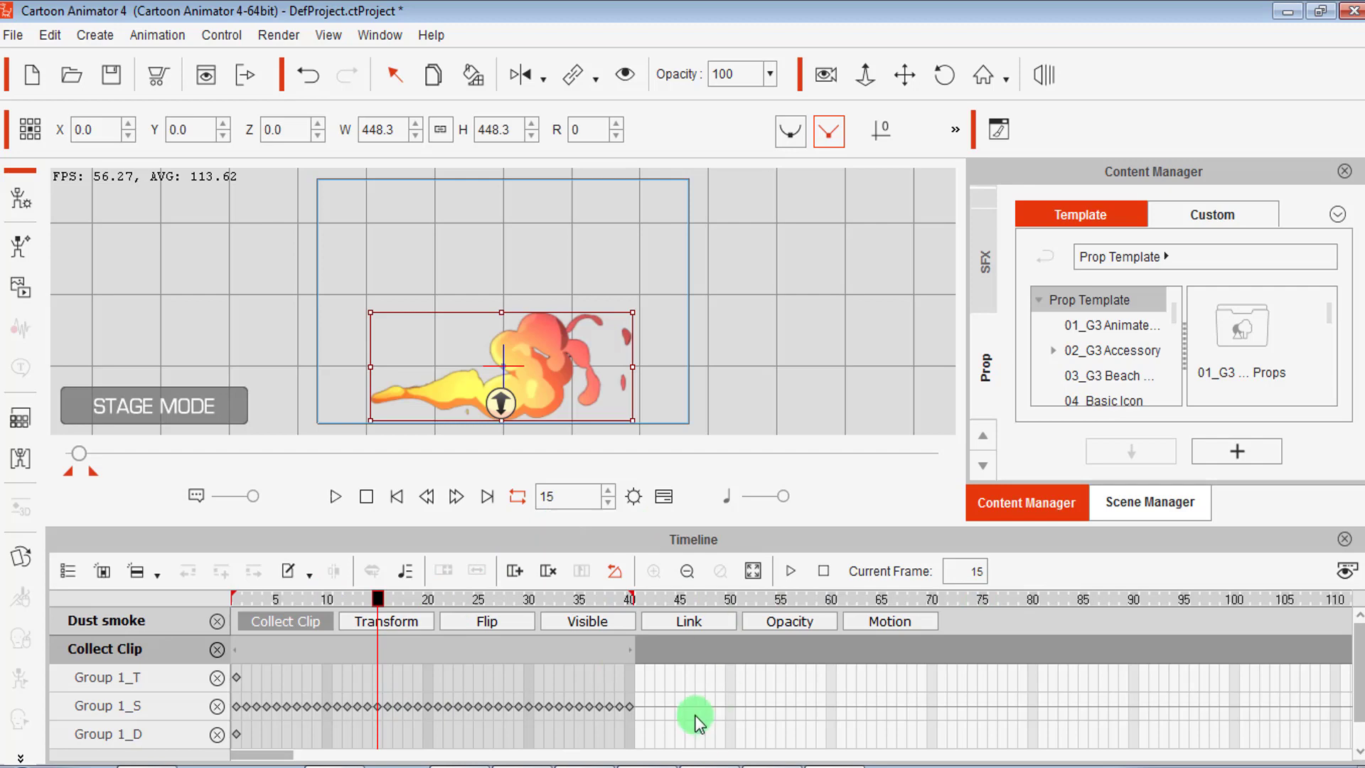
Save the smoke prop to the Custom Prop library as 'Dust Smoke' and hide the timeline.
left_click(769, 408)
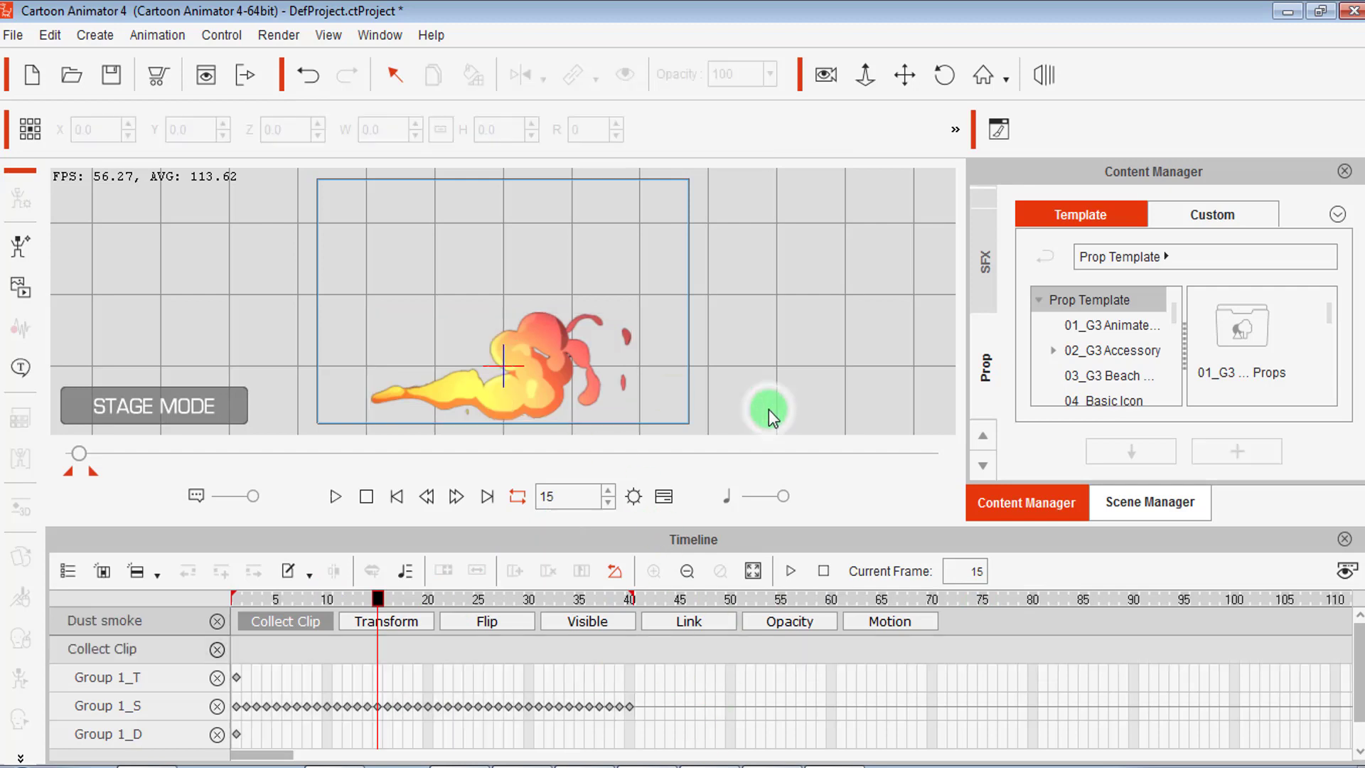
left_click(498, 398)
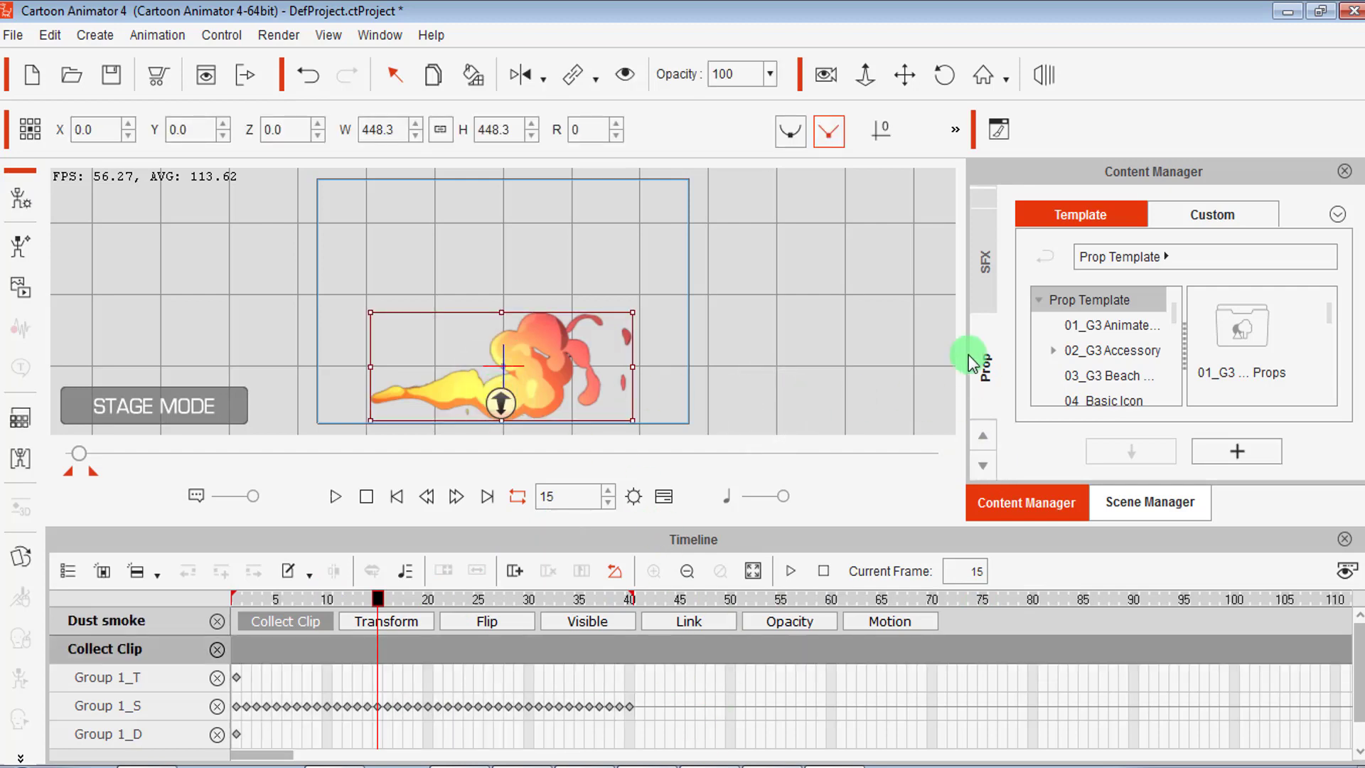
left_click(1236, 213)
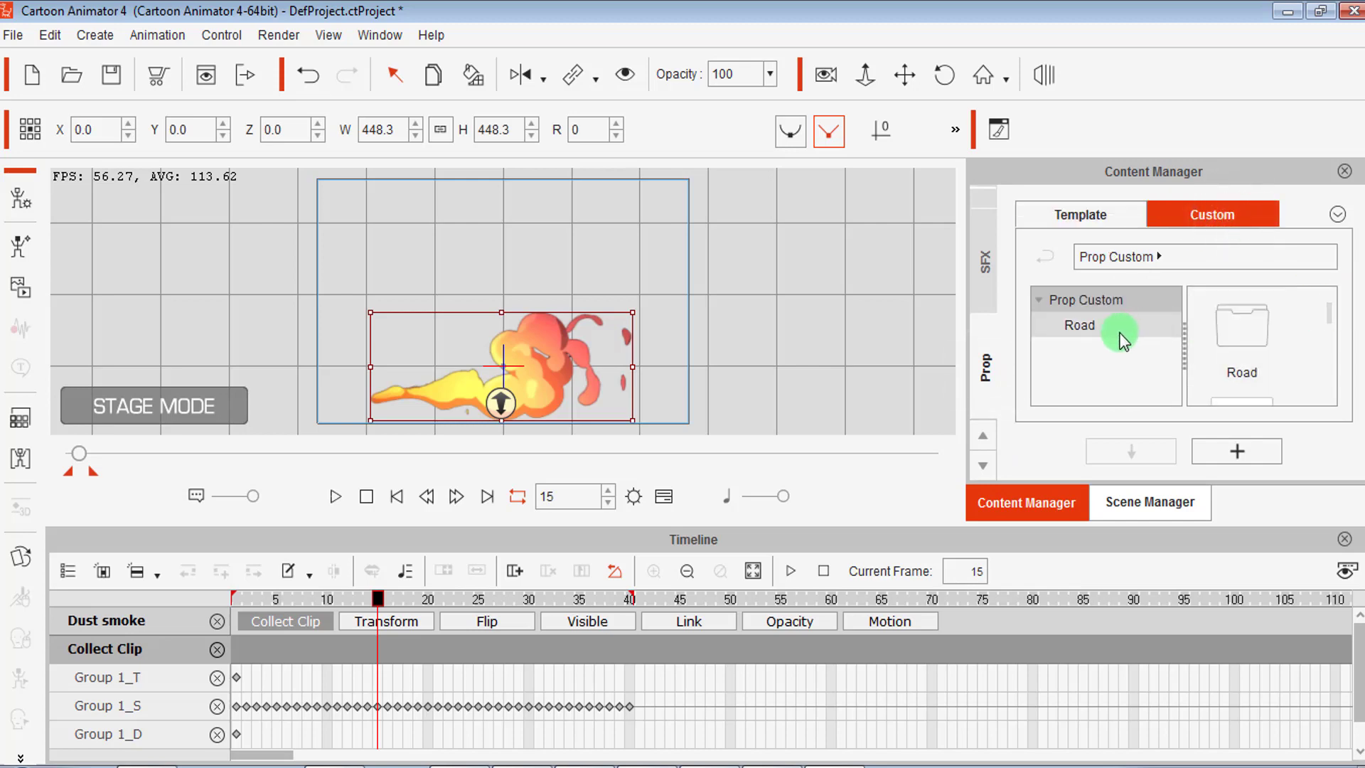
left_click(1255, 454)
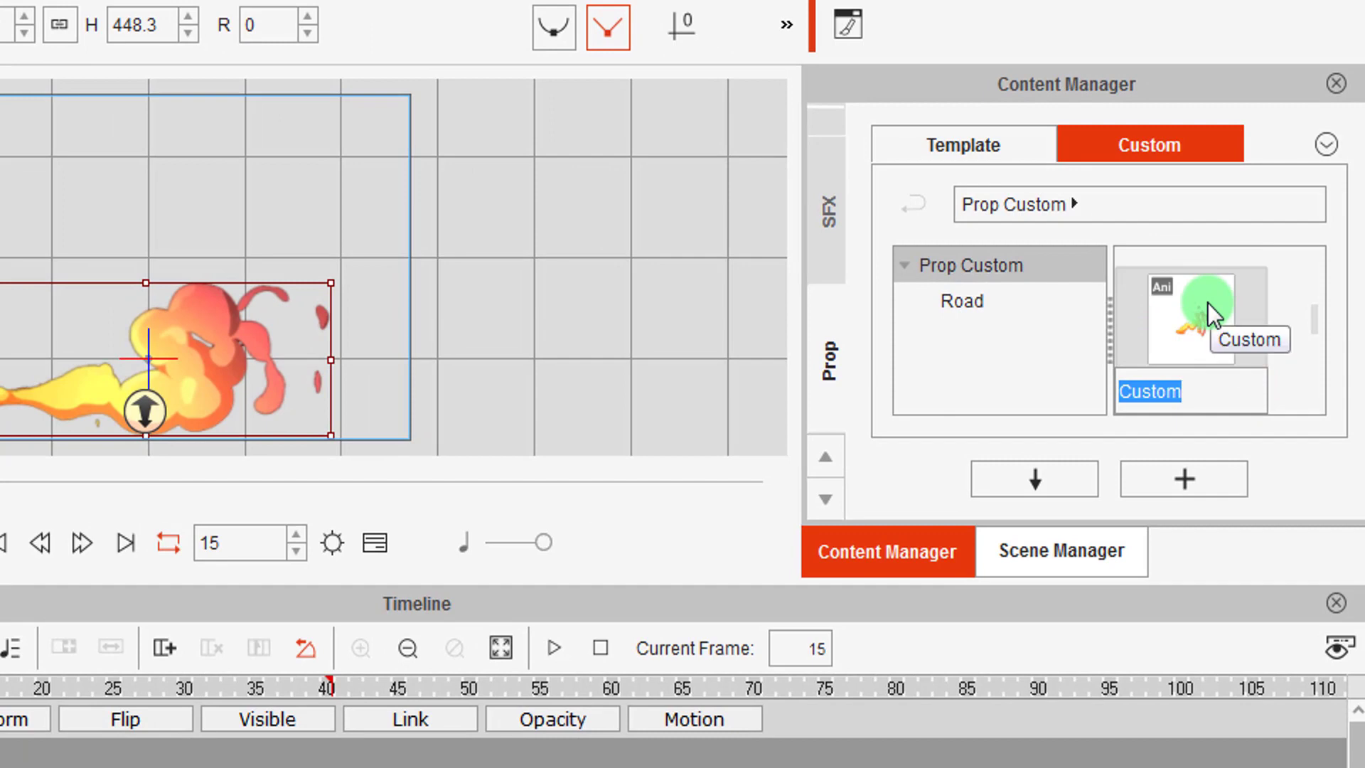
type("Dus")
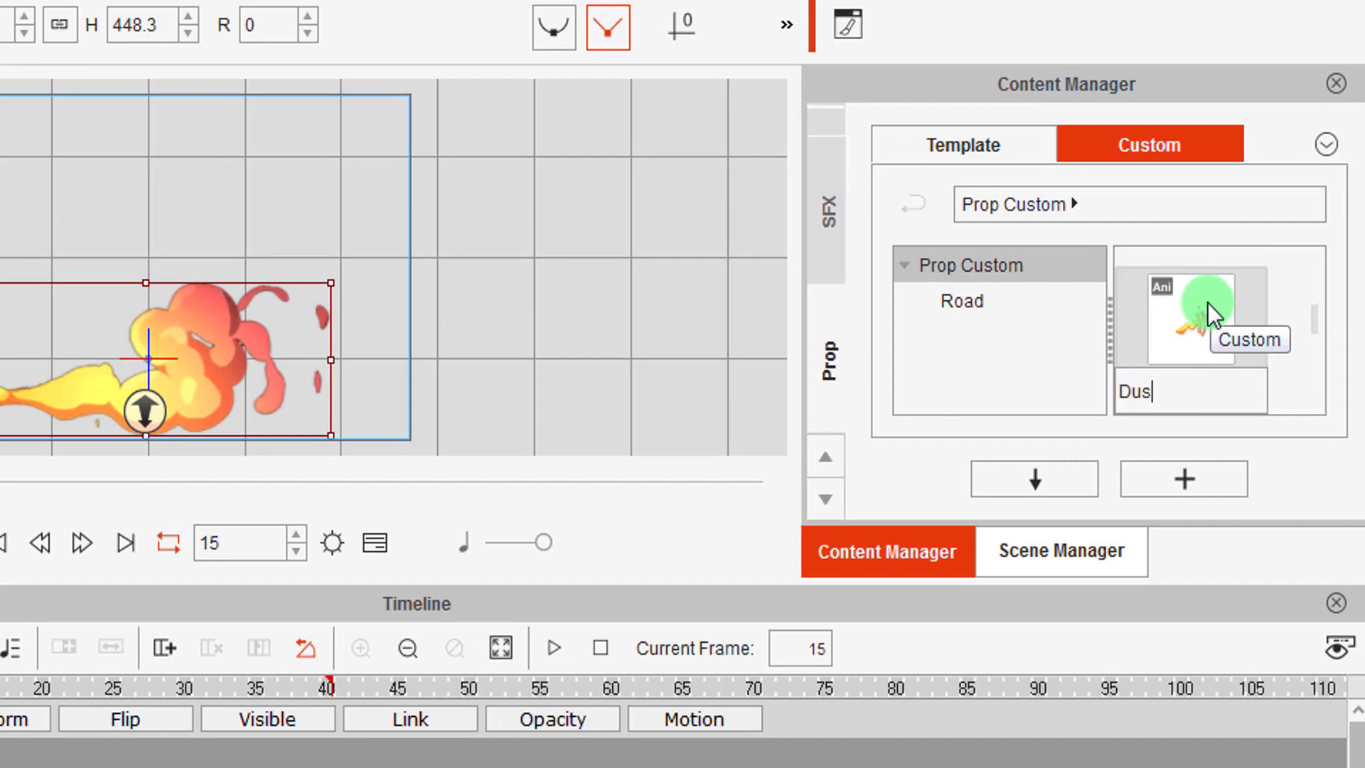
type("t S")
type("moke")
key("Return")
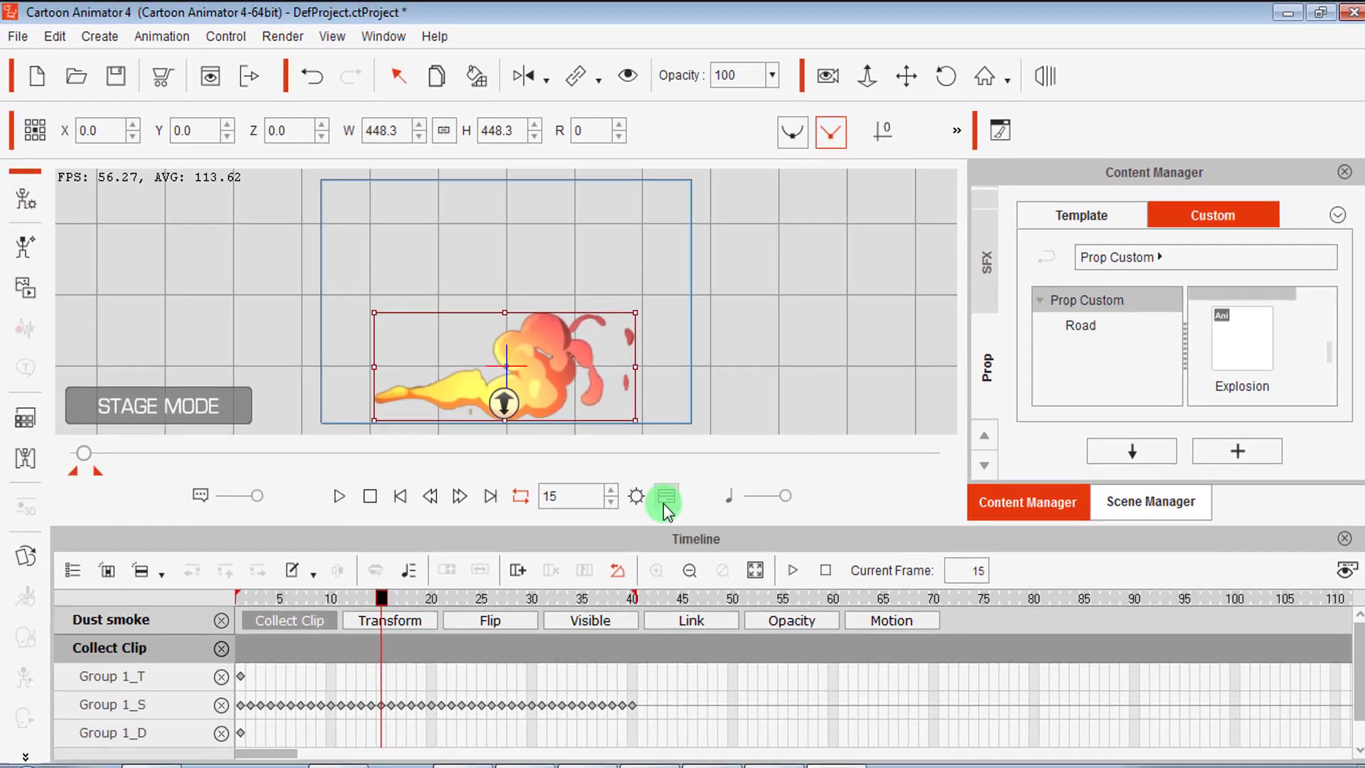
left_click(666, 498)
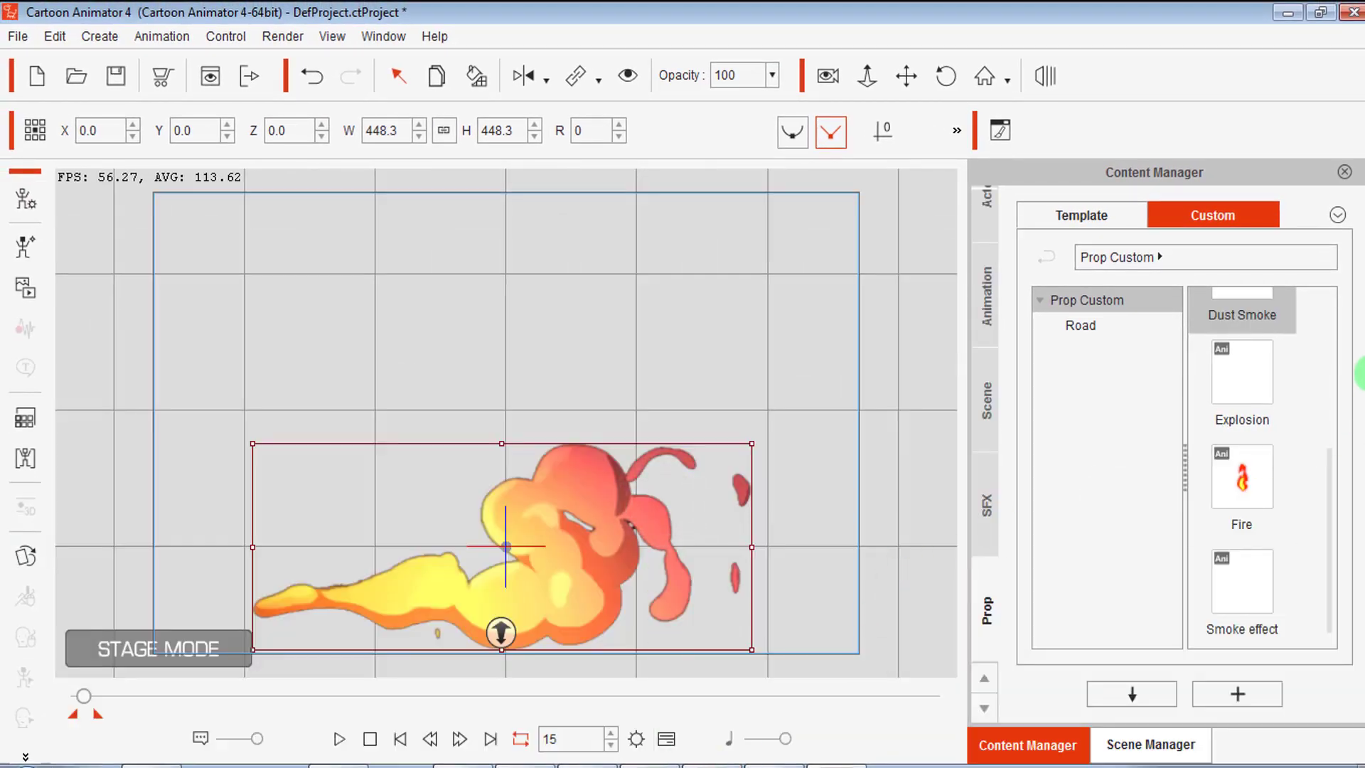
left_click_drag(1329, 507, 1331, 407)
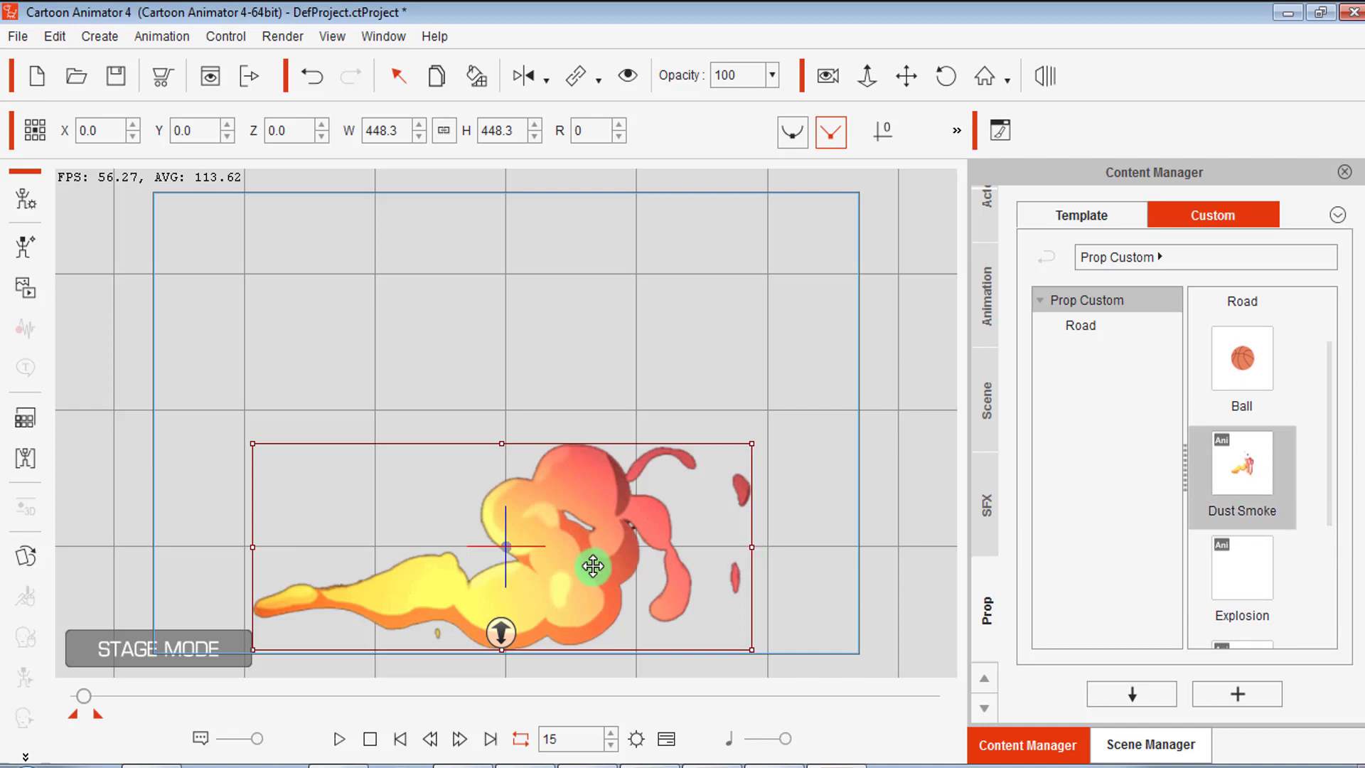
Delete the old stage prop and place a fresh Dust Smoke prop from the library.
key("Delete")
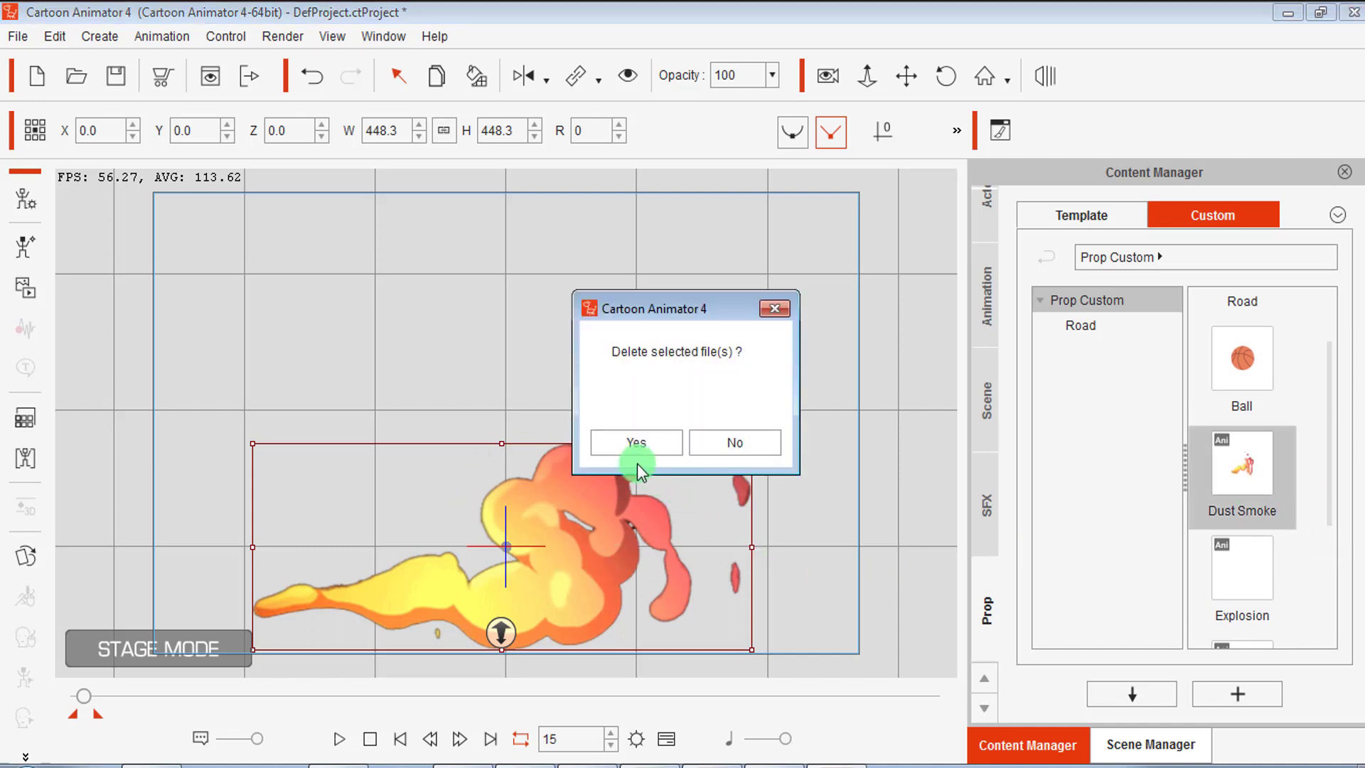
left_click(765, 445)
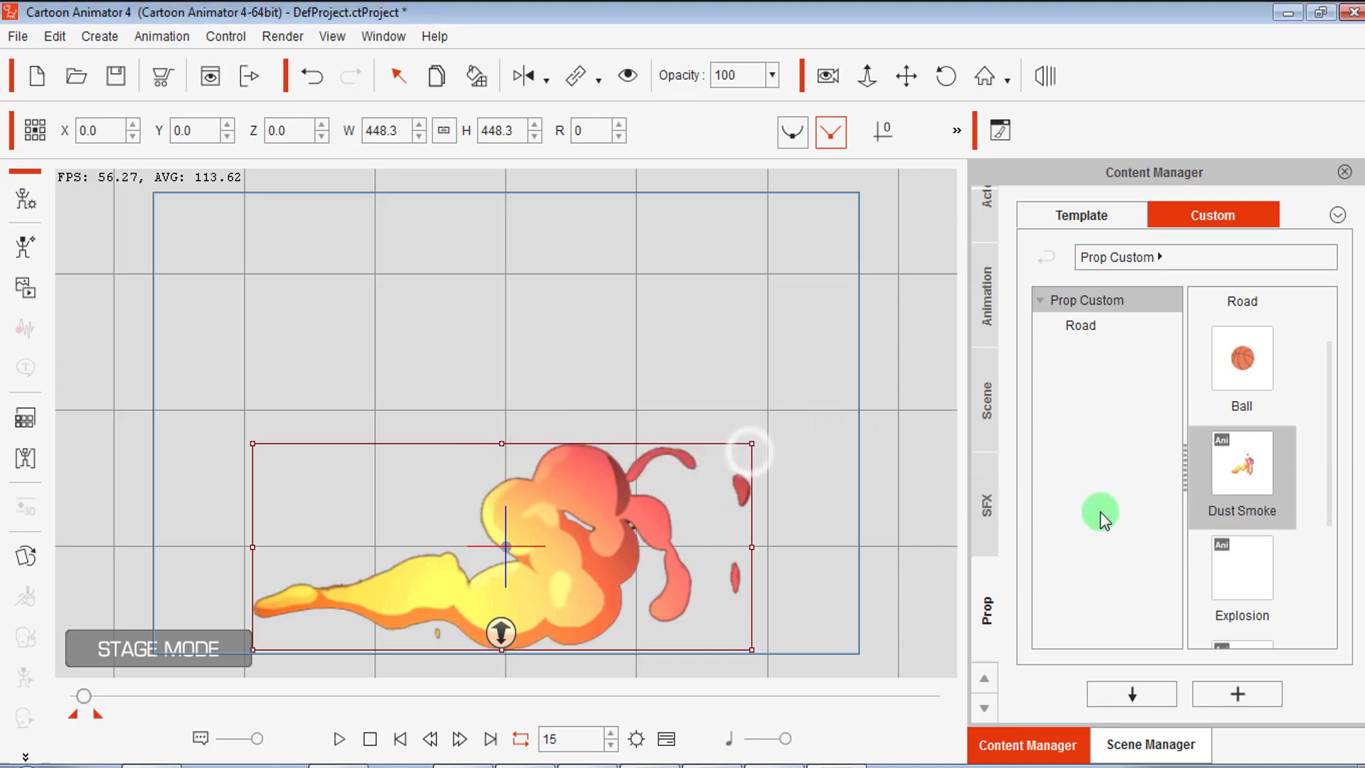
left_click(1327, 548)
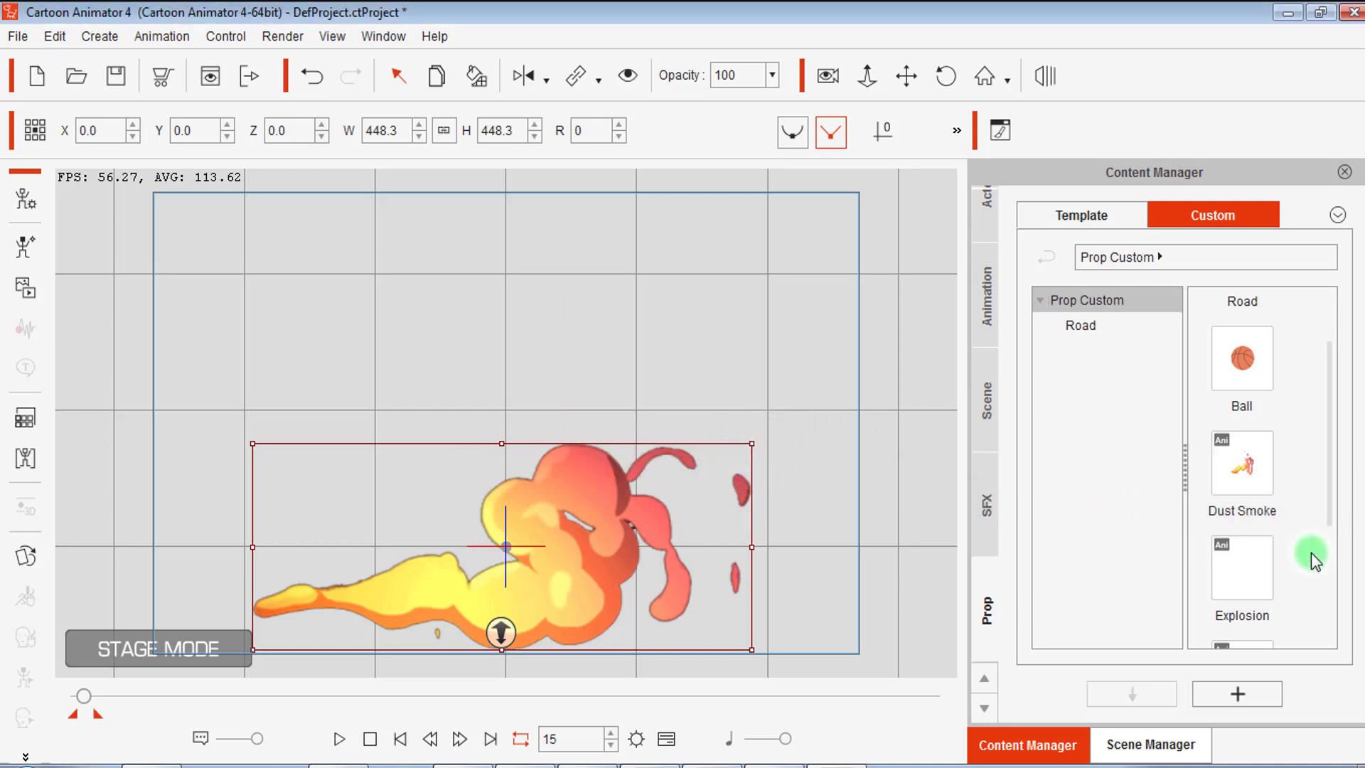
left_click(628, 544)
key("Delete")
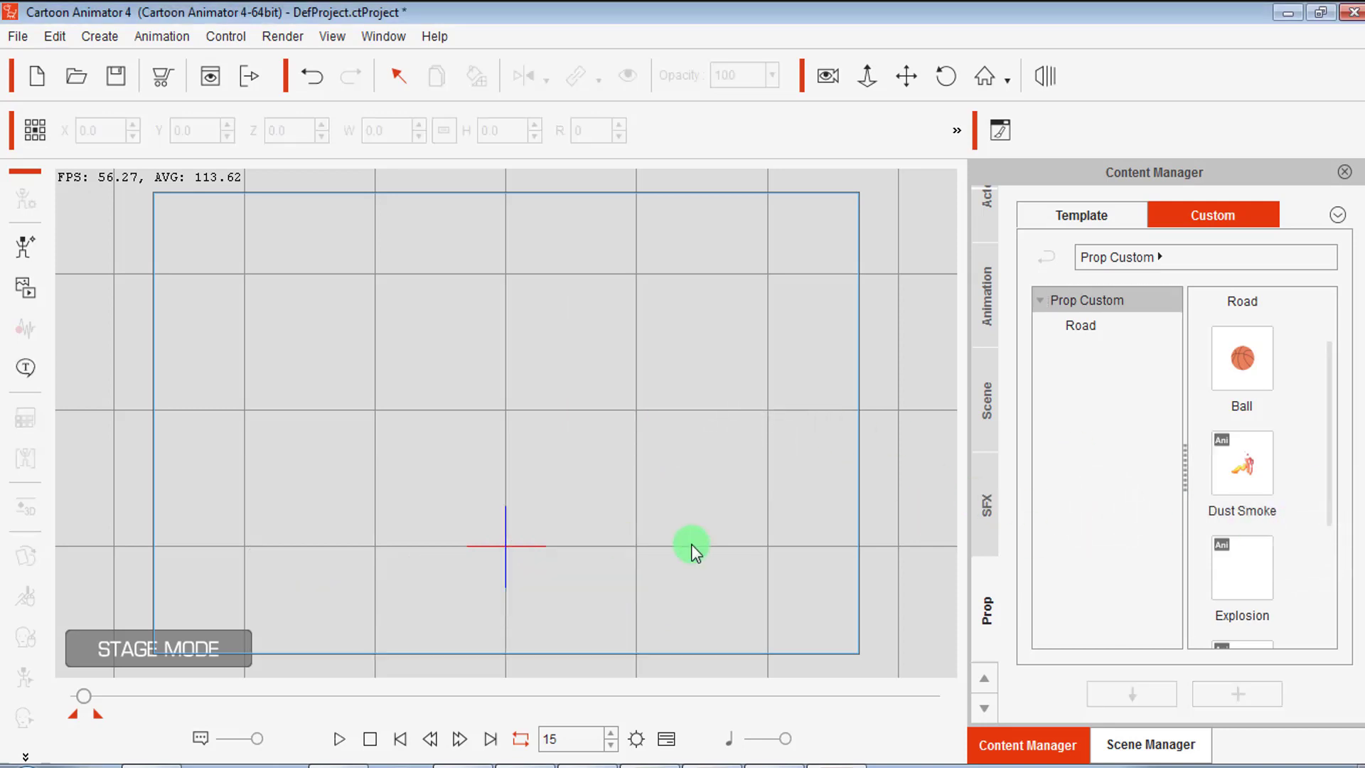
left_click(1265, 459)
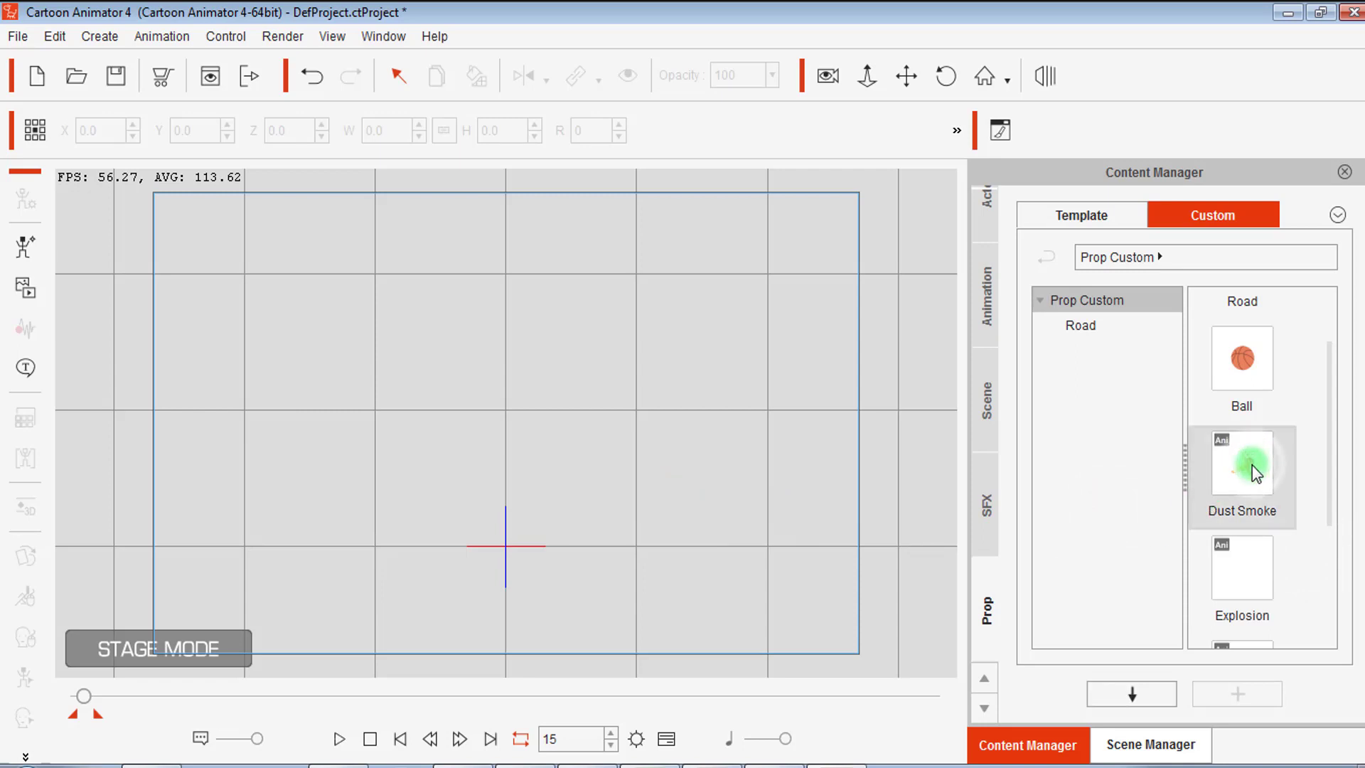
left_click_drag(1252, 464, 717, 579)
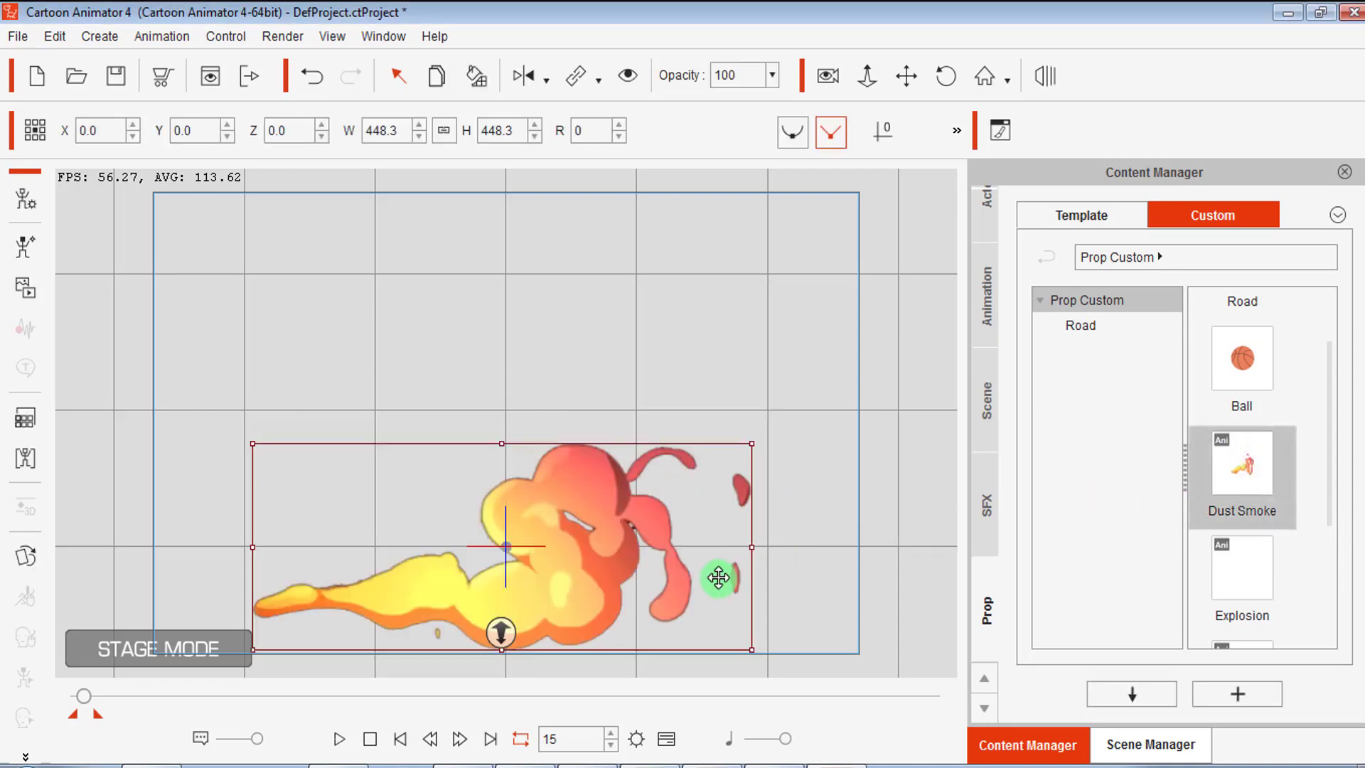
Play the Dust Smoke animation, recentre the stage view, and replay it.
left_click(340, 744)
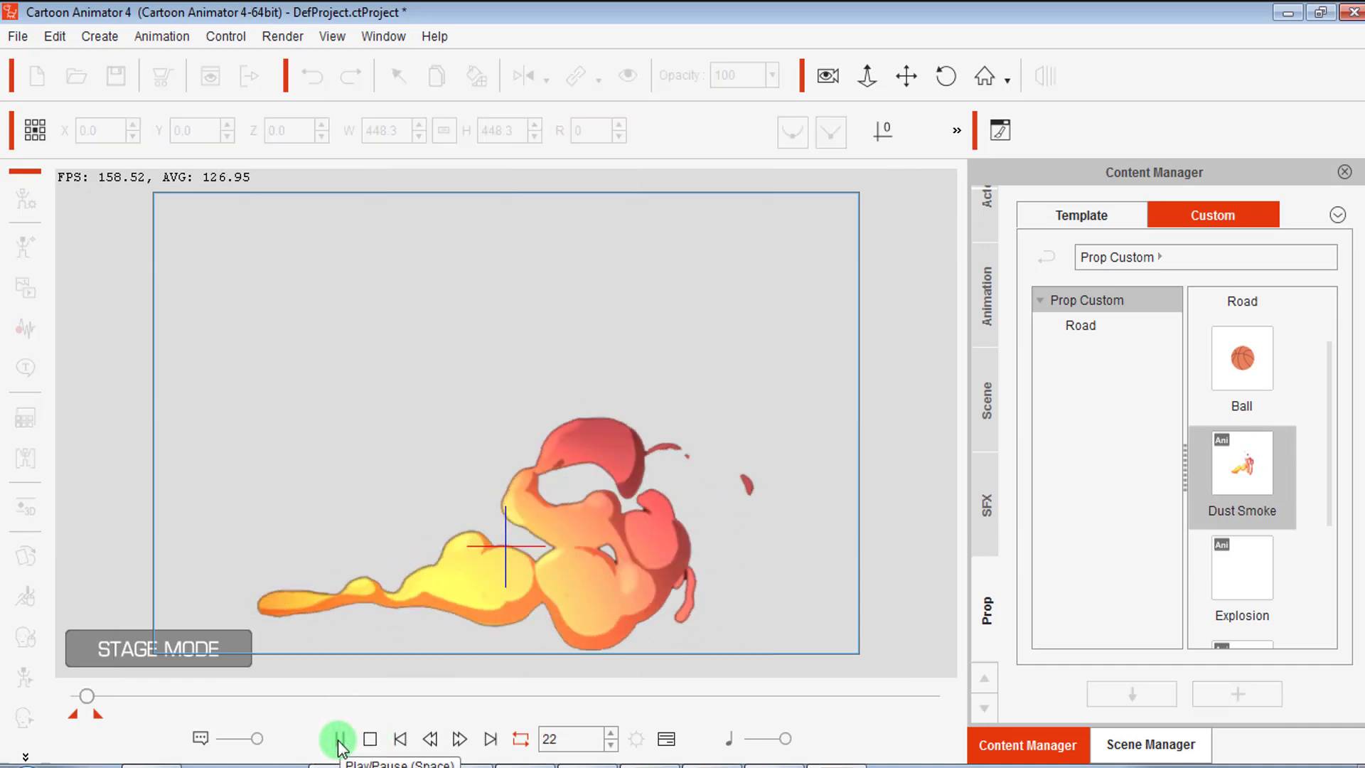
left_click(339, 740)
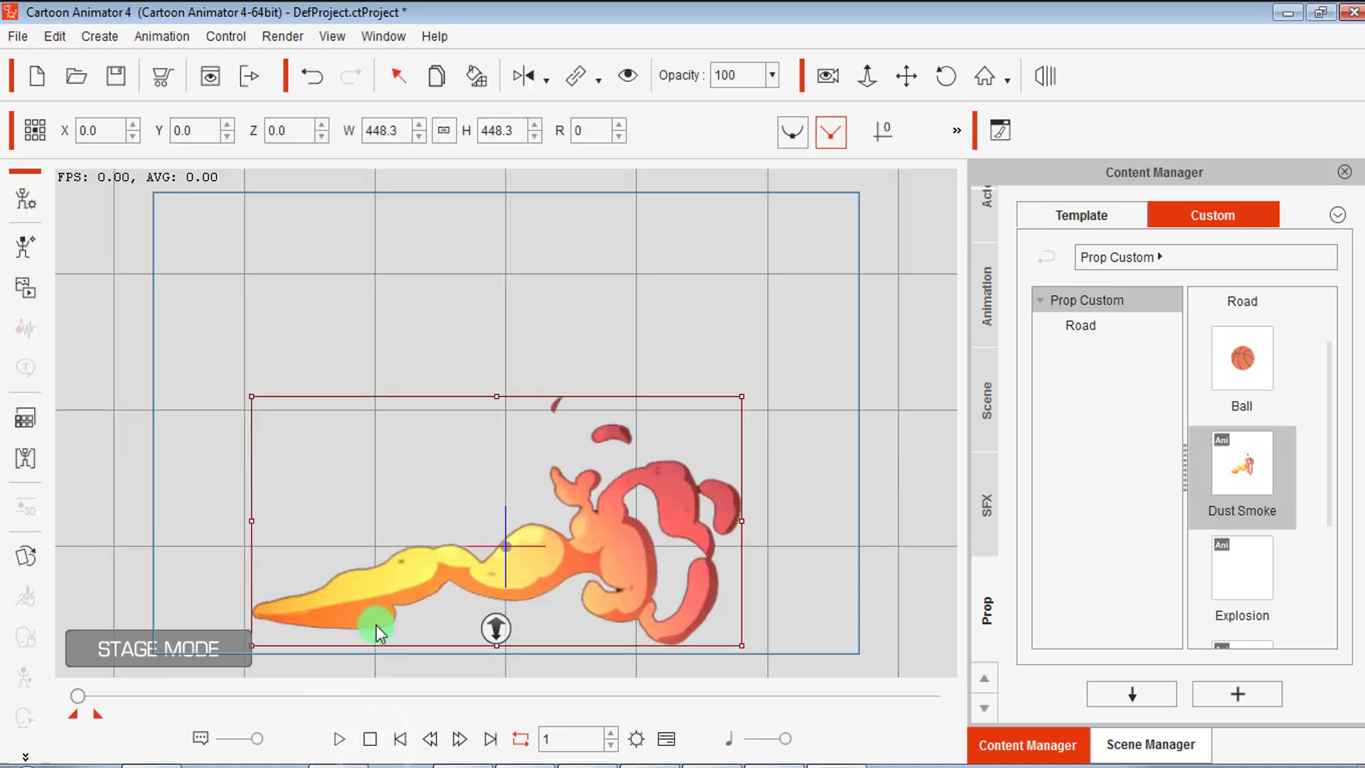
left_click(907, 76)
left_click_drag(845, 395, 839, 263)
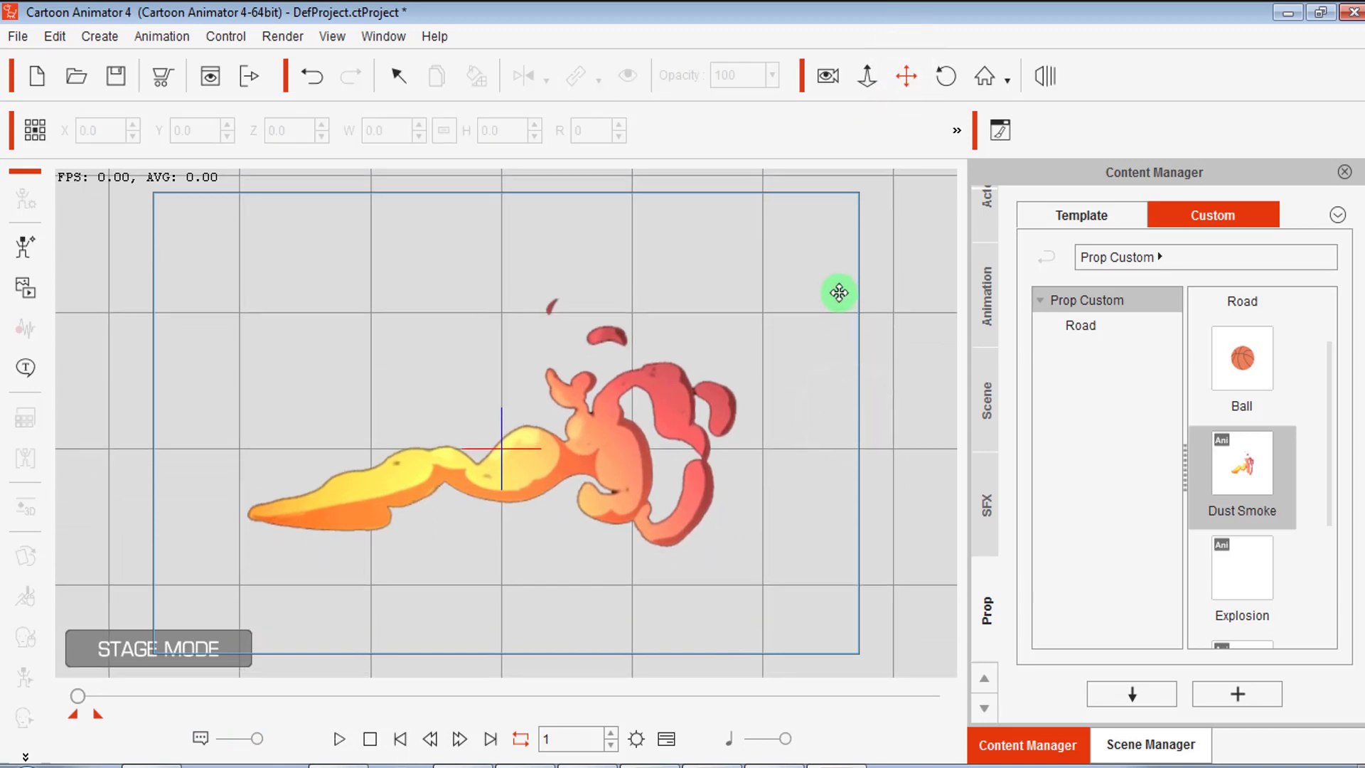
left_click(340, 739)
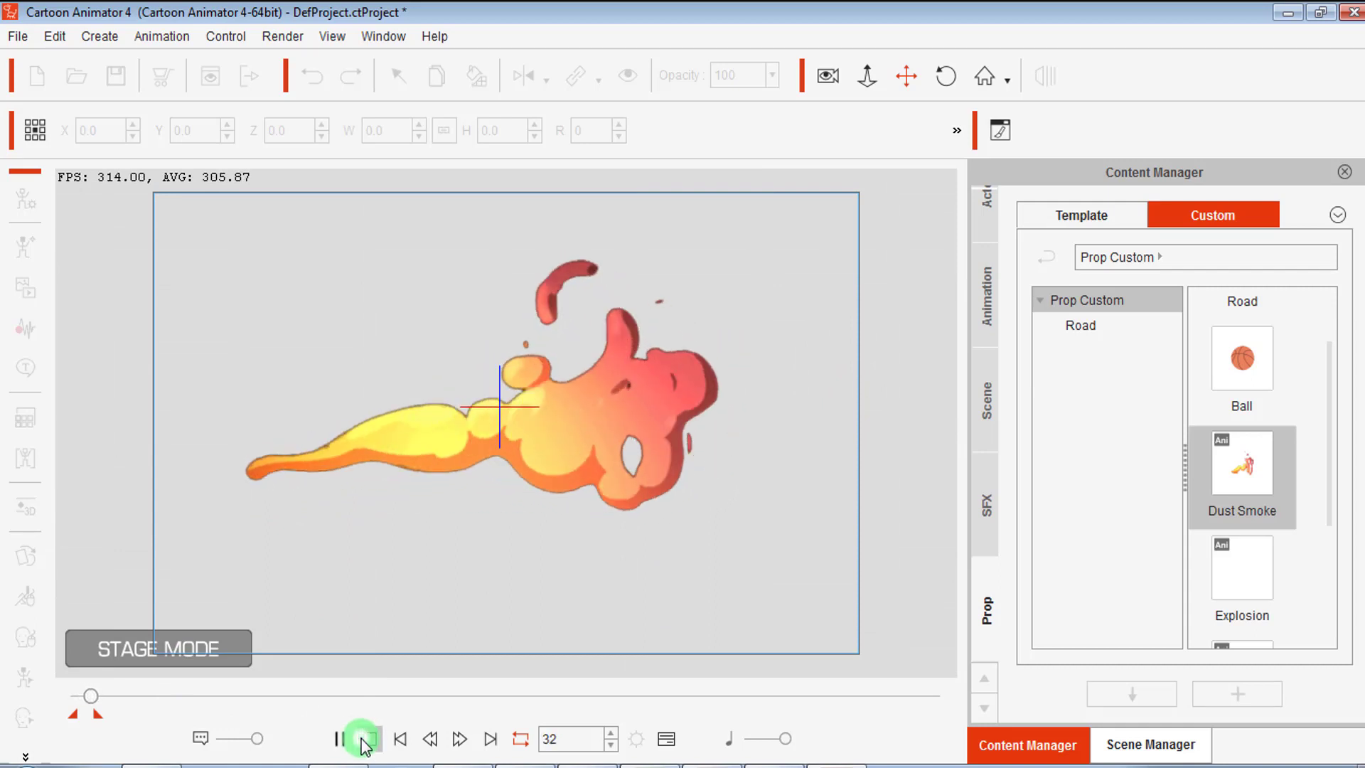
left_click(368, 739)
left_click(665, 739)
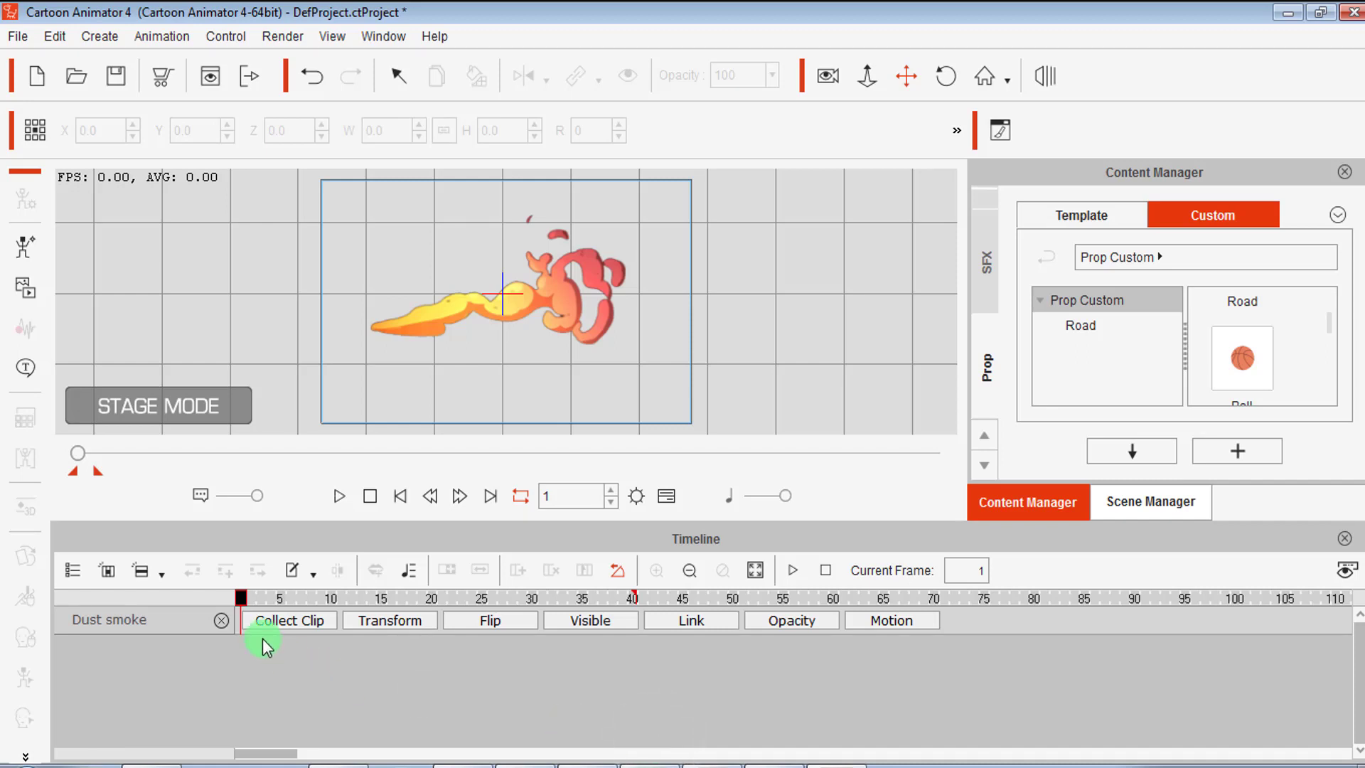
left_click(876, 626)
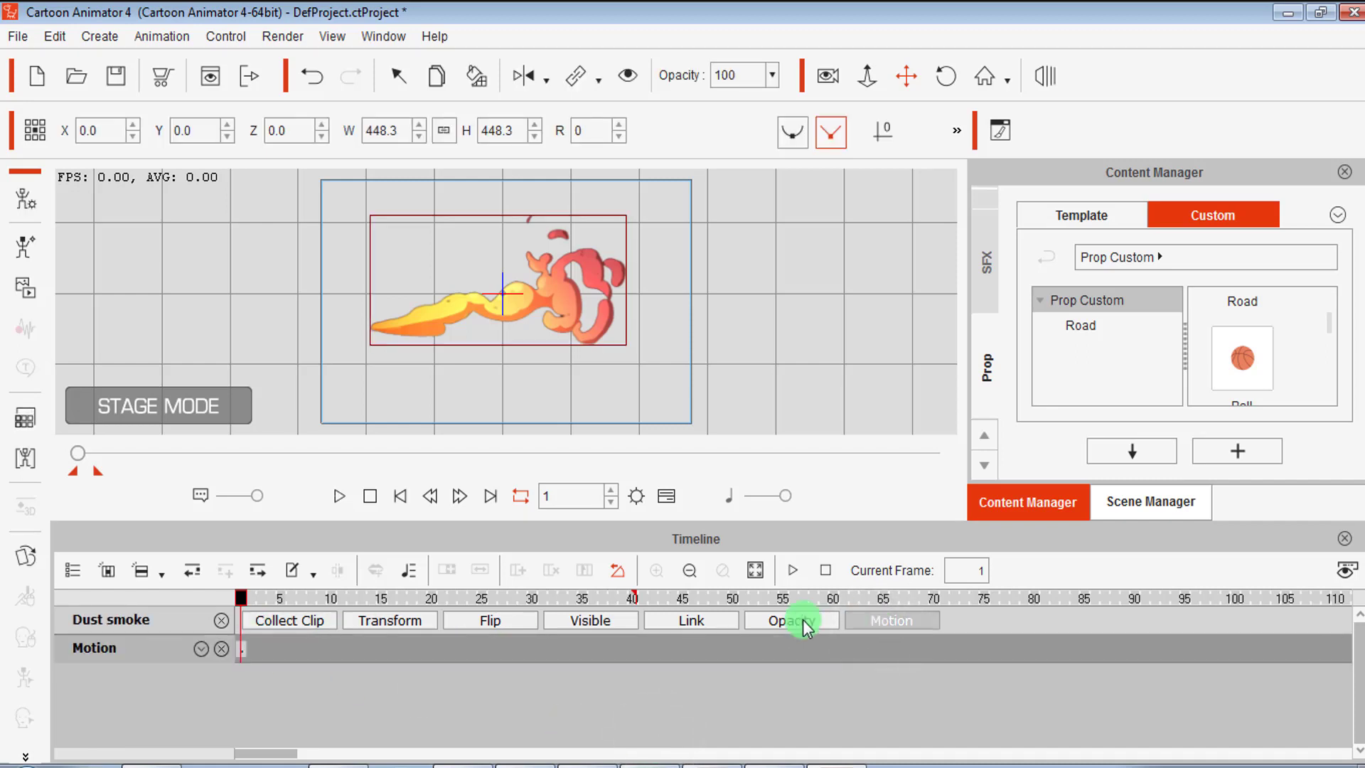
left_click(374, 630)
left_click(374, 630)
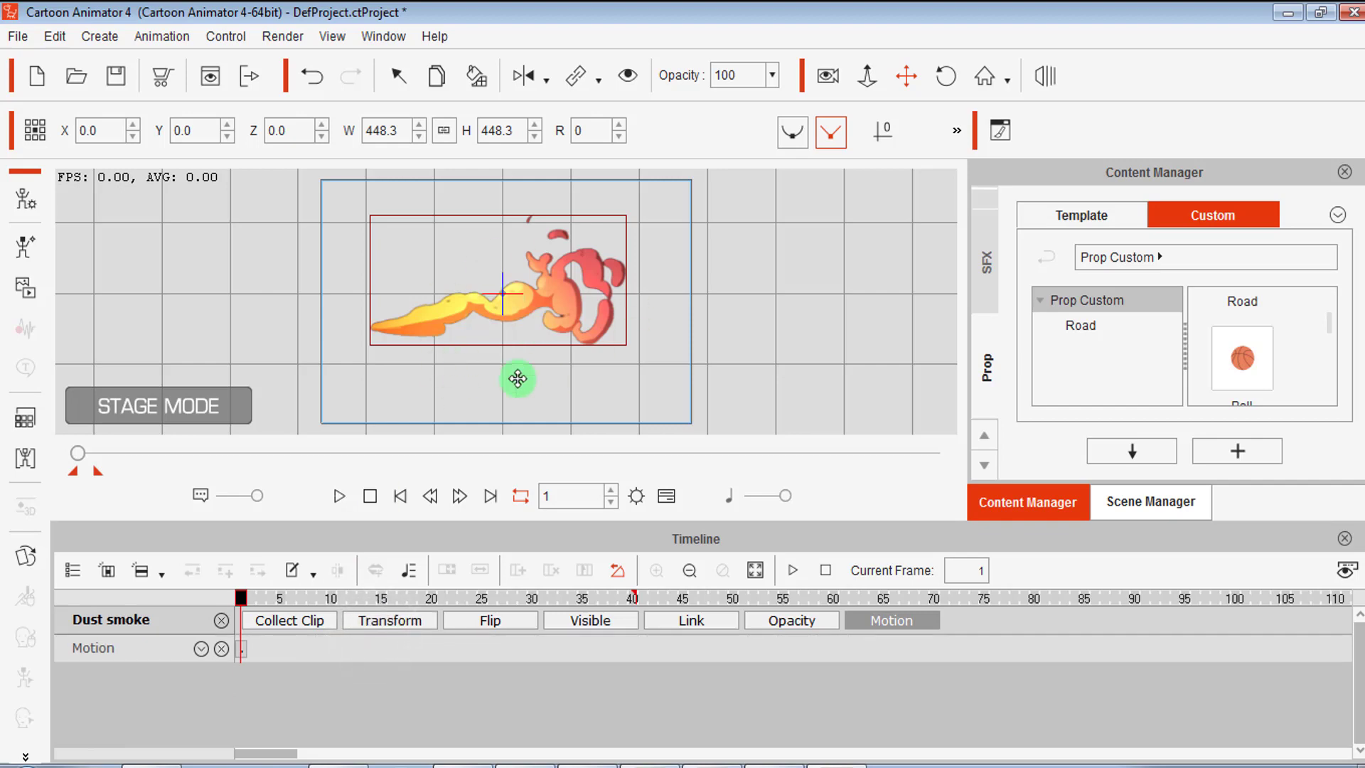
left_click(21, 565)
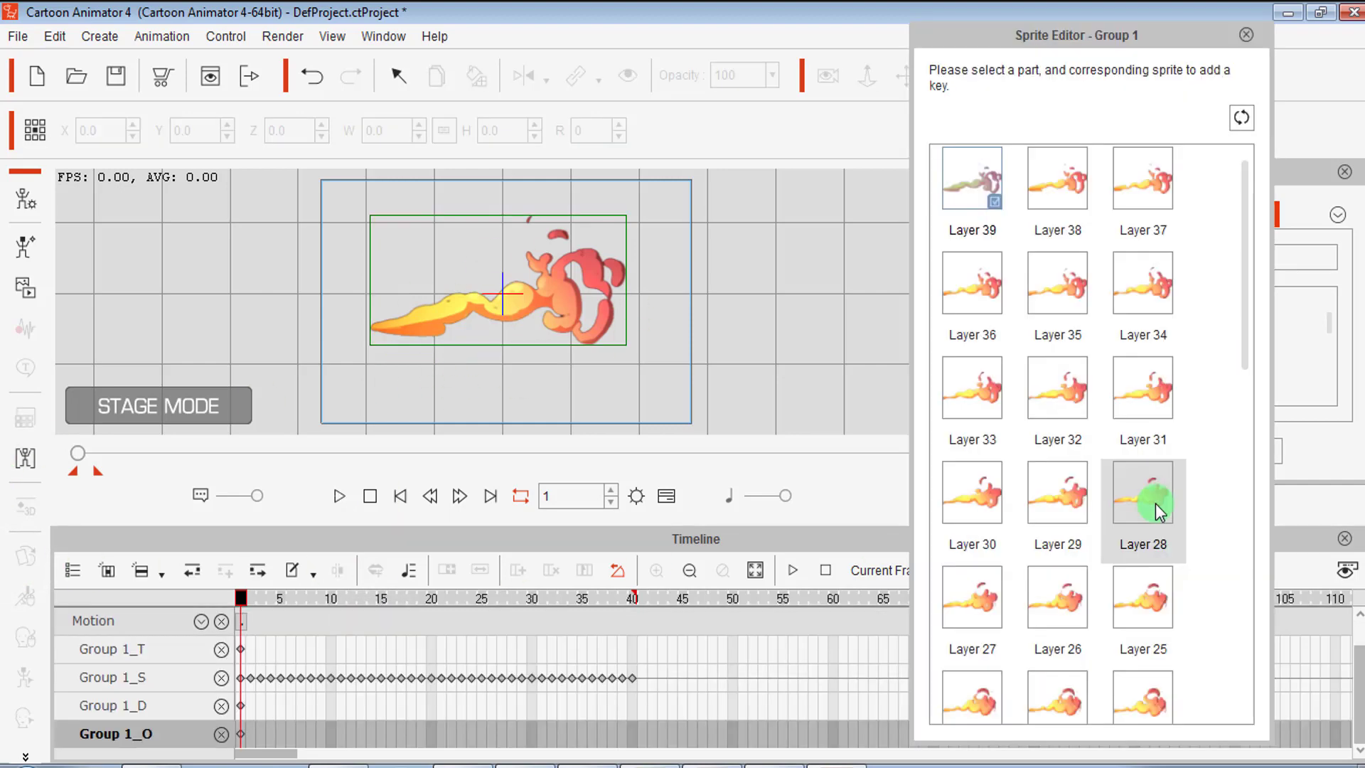
left_click(1246, 36)
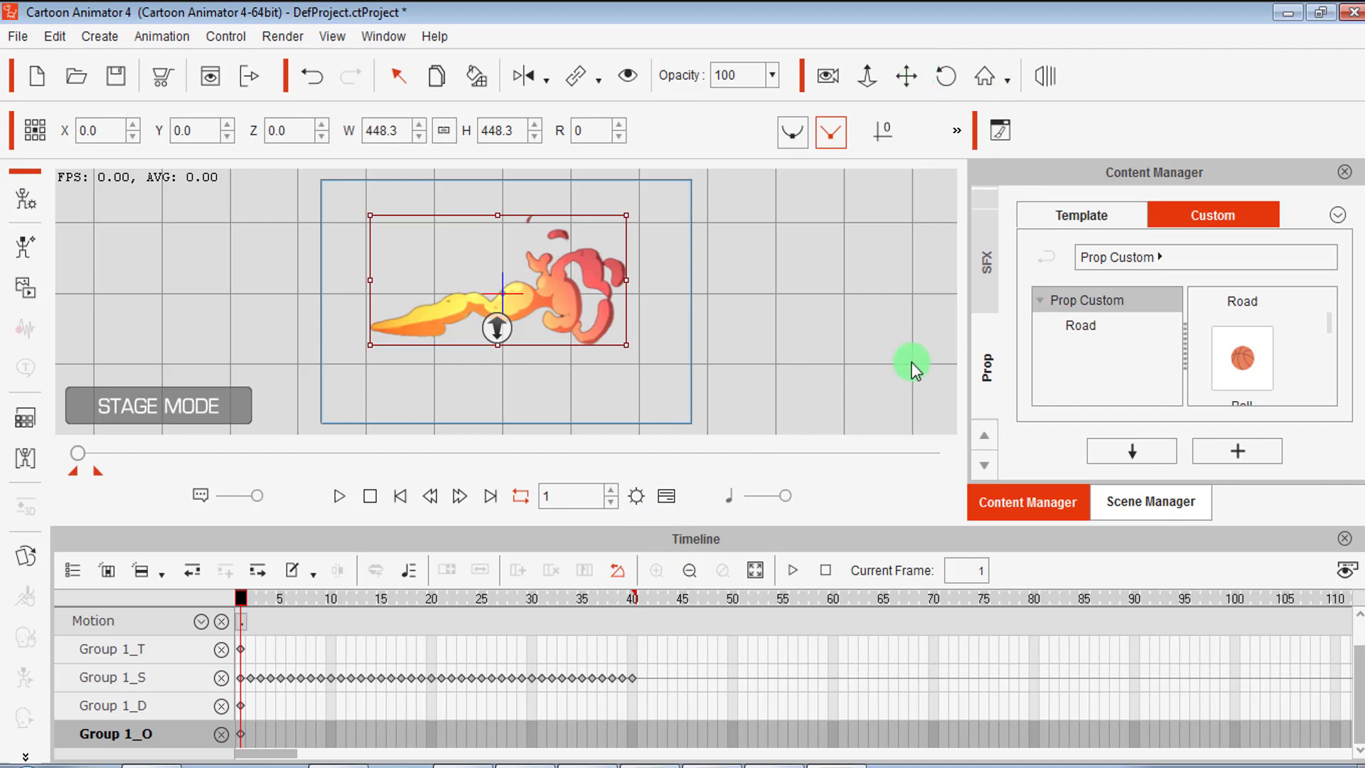
left_click(660, 506)
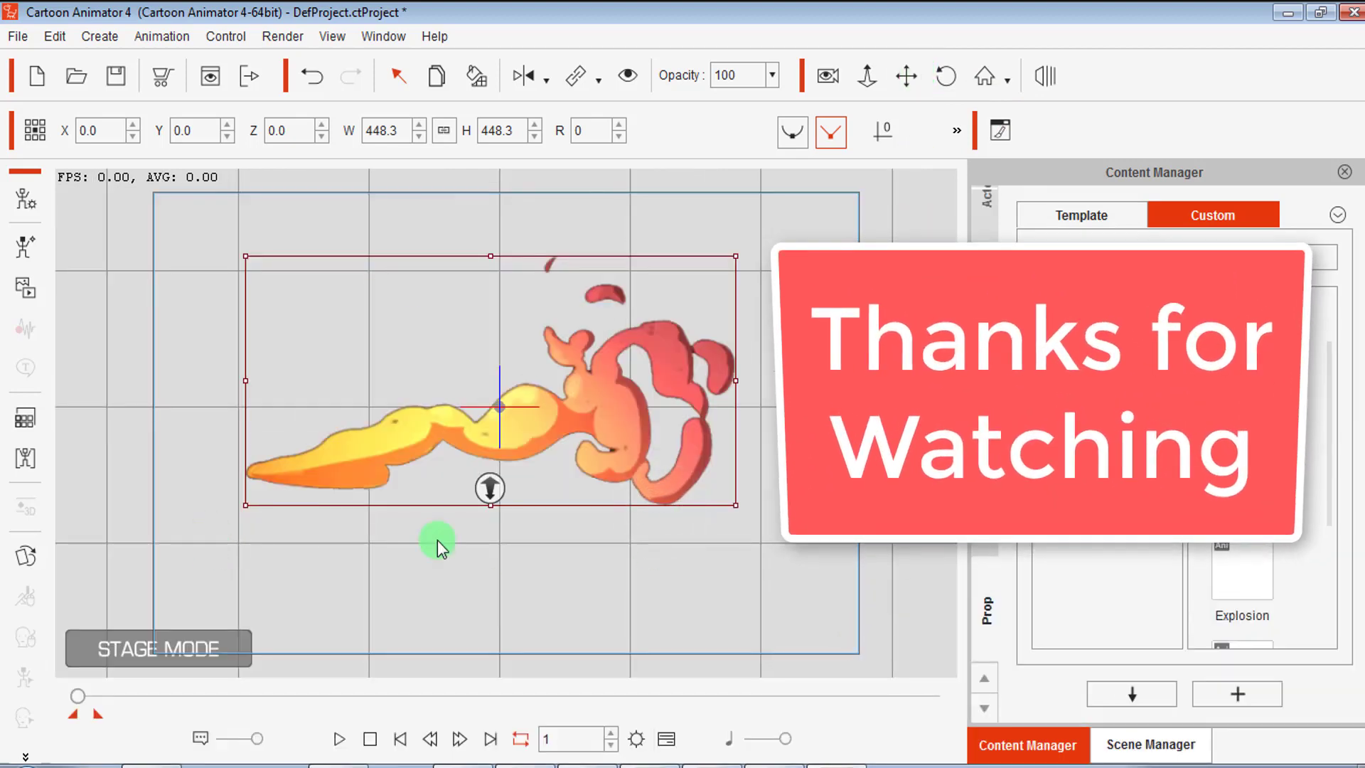
left_click(339, 739)
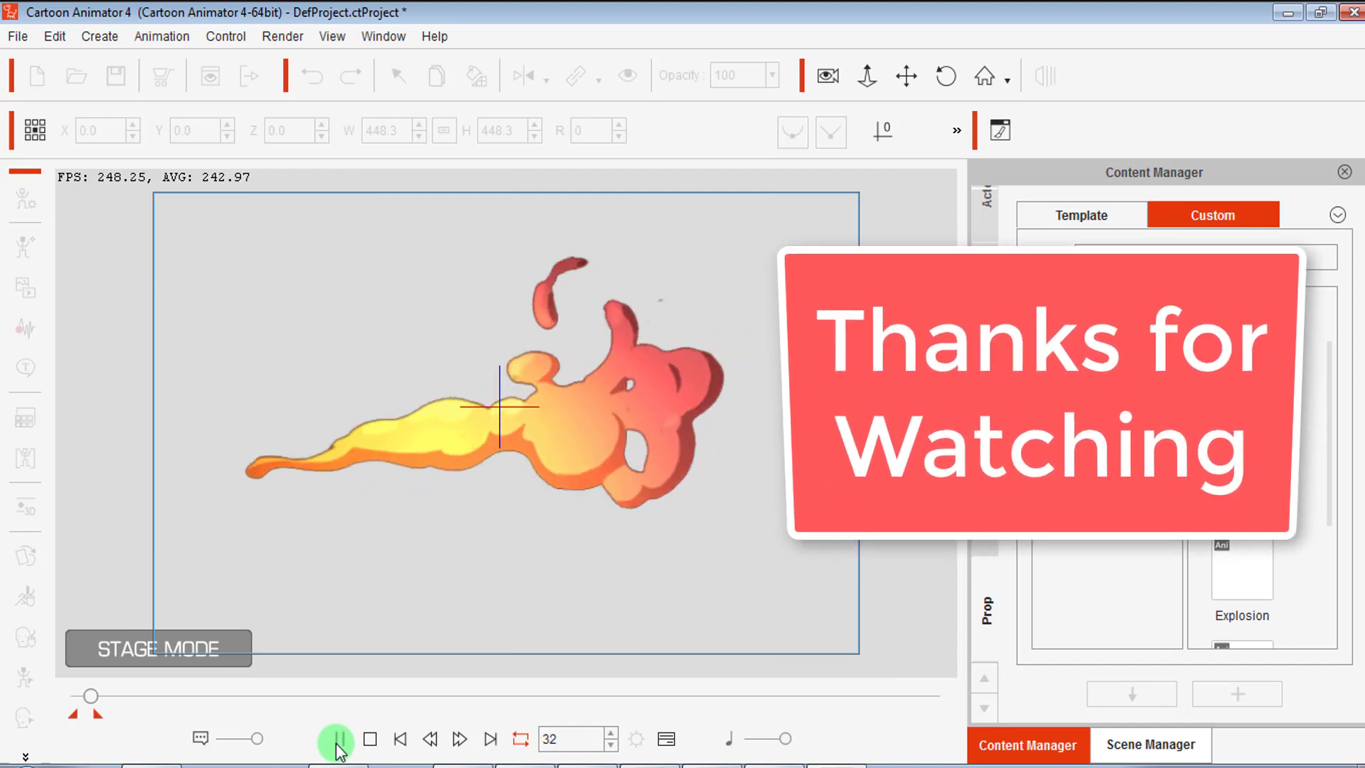
left_click(339, 739)
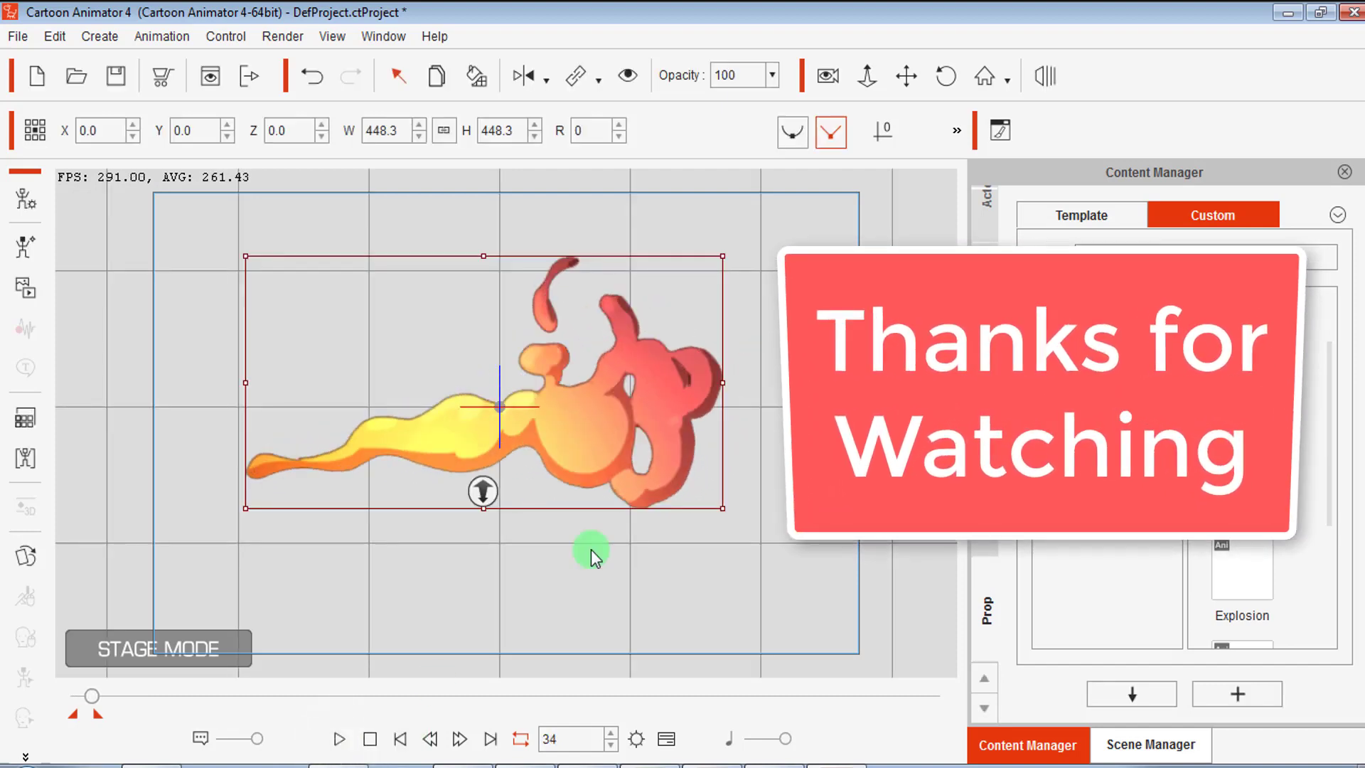
left_click(906, 76)
left_click_drag(869, 340, 796, 332)
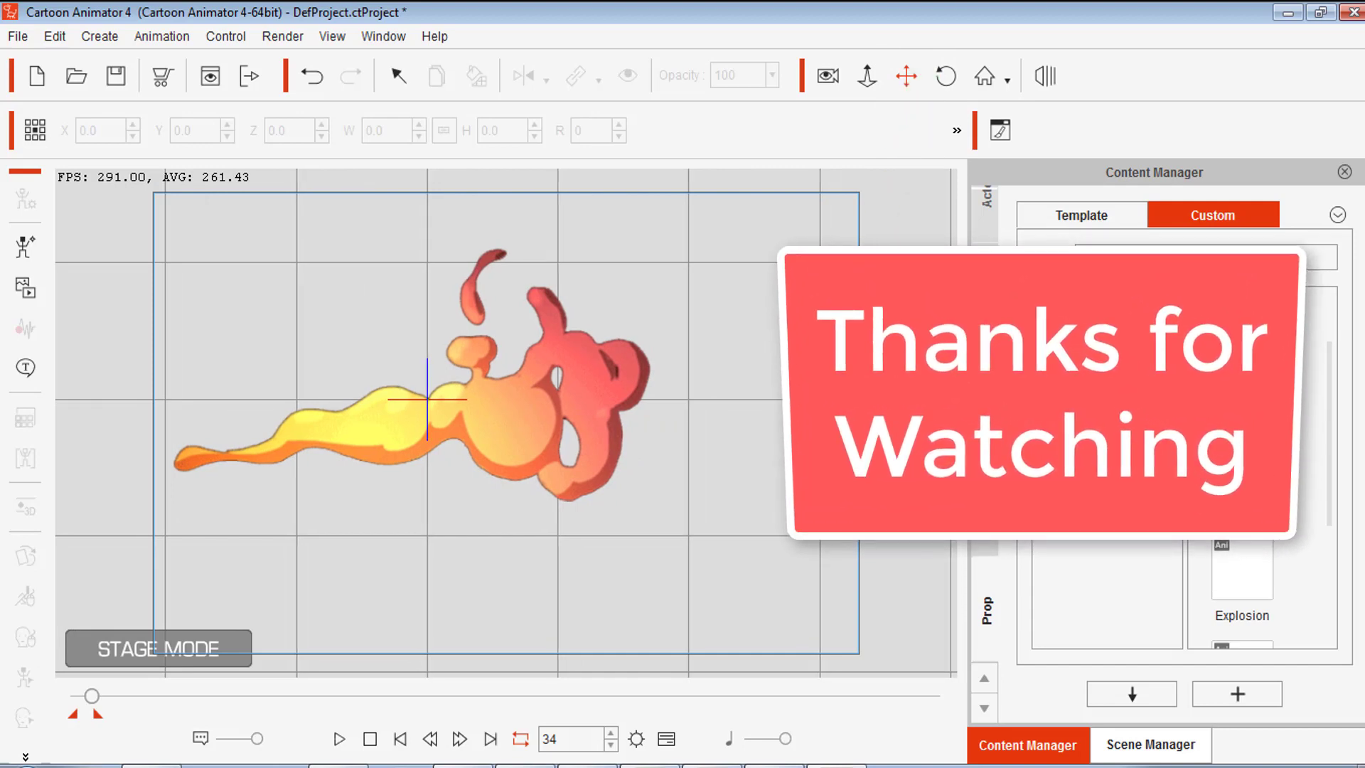
scroll(507, 423, "up", 1)
scroll(600, 525, "up", 1)
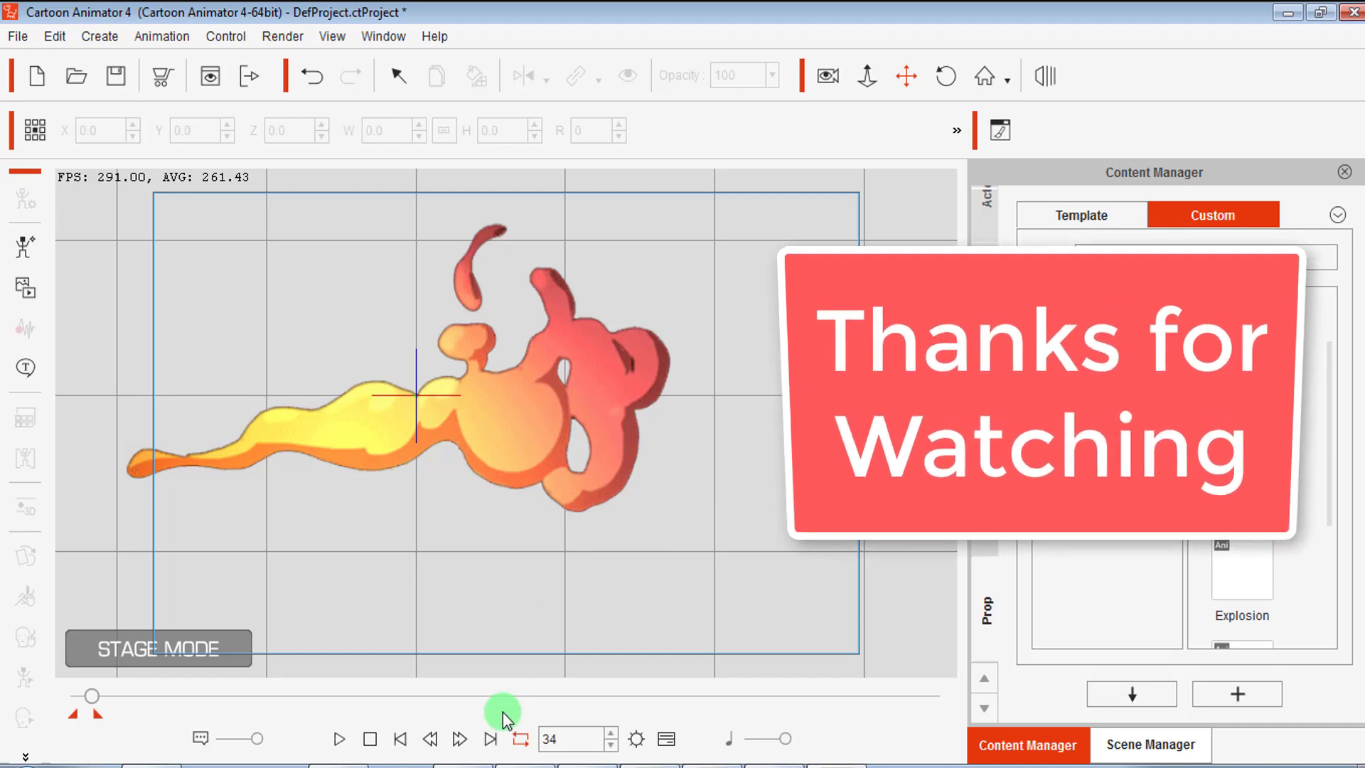
left_click(368, 739)
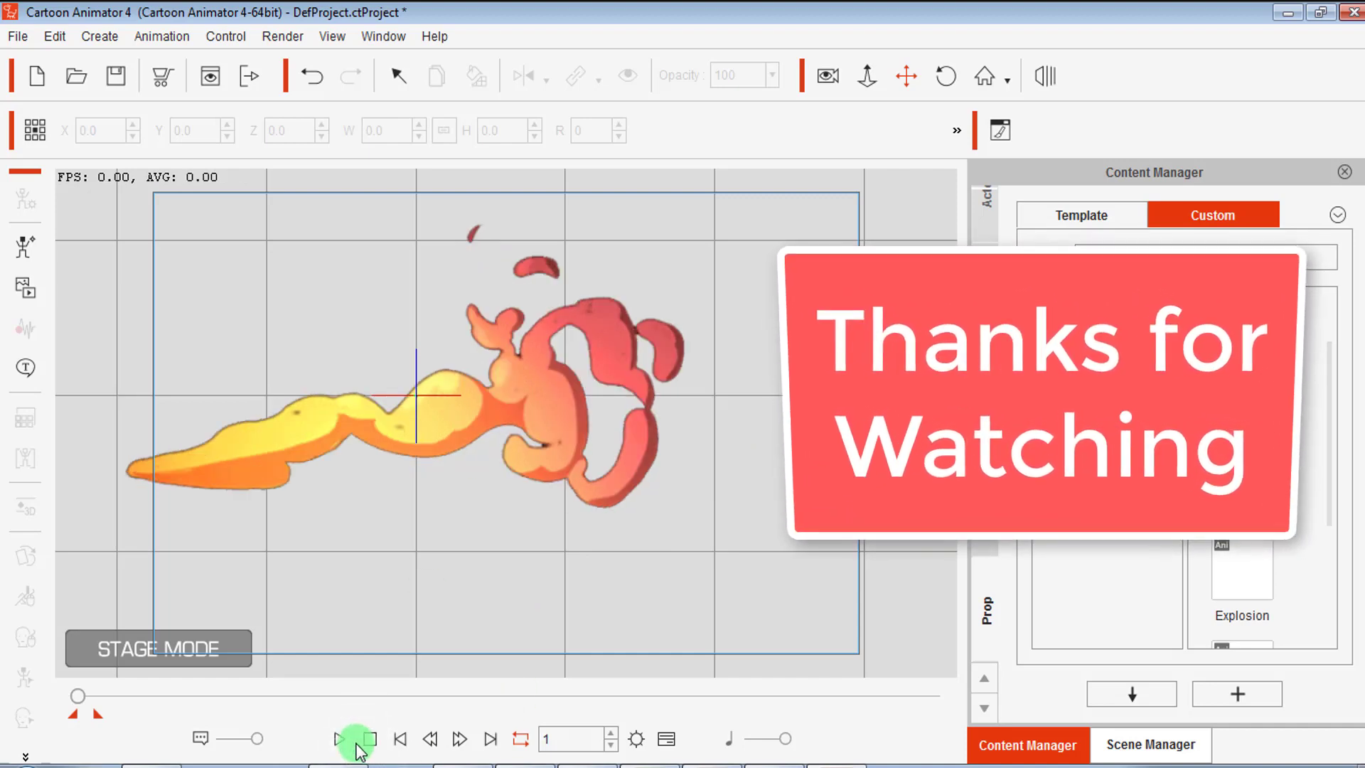
left_click(342, 739)
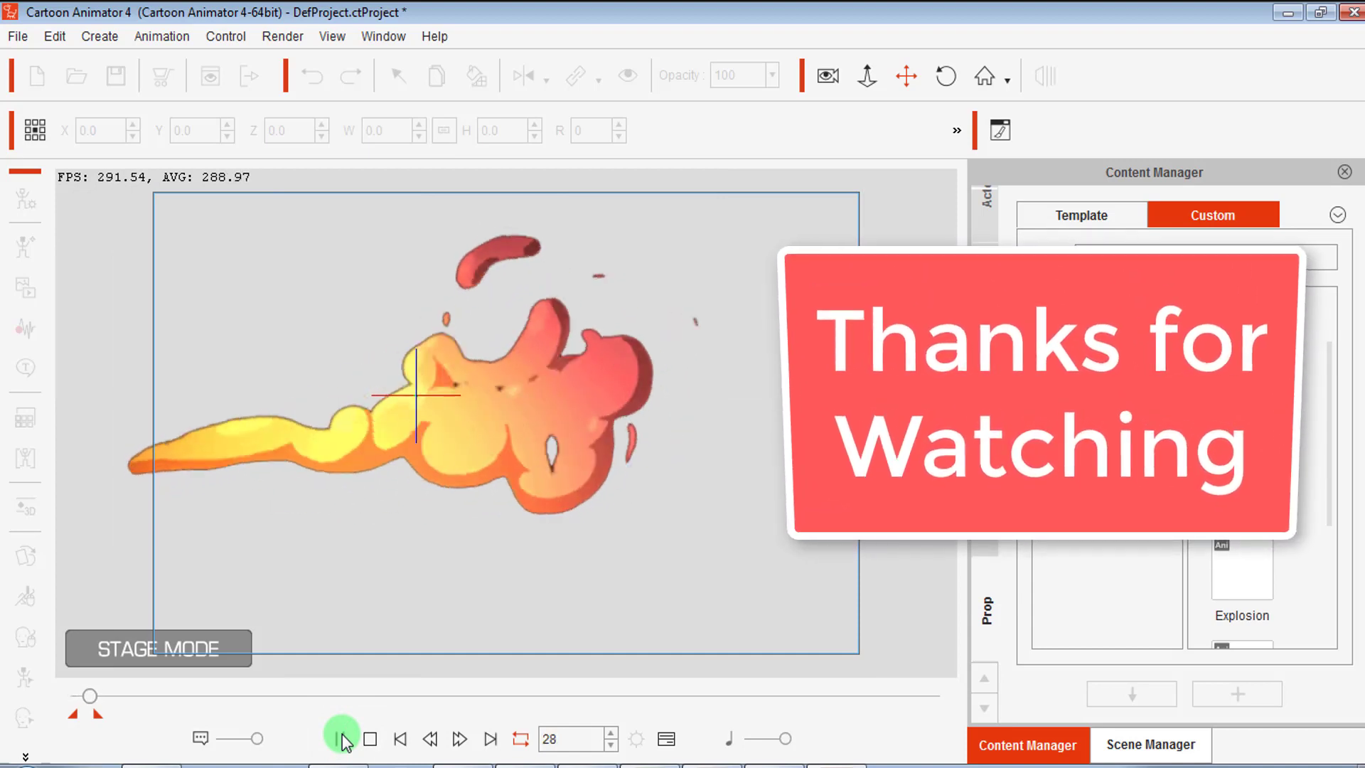
left_click(370, 740)
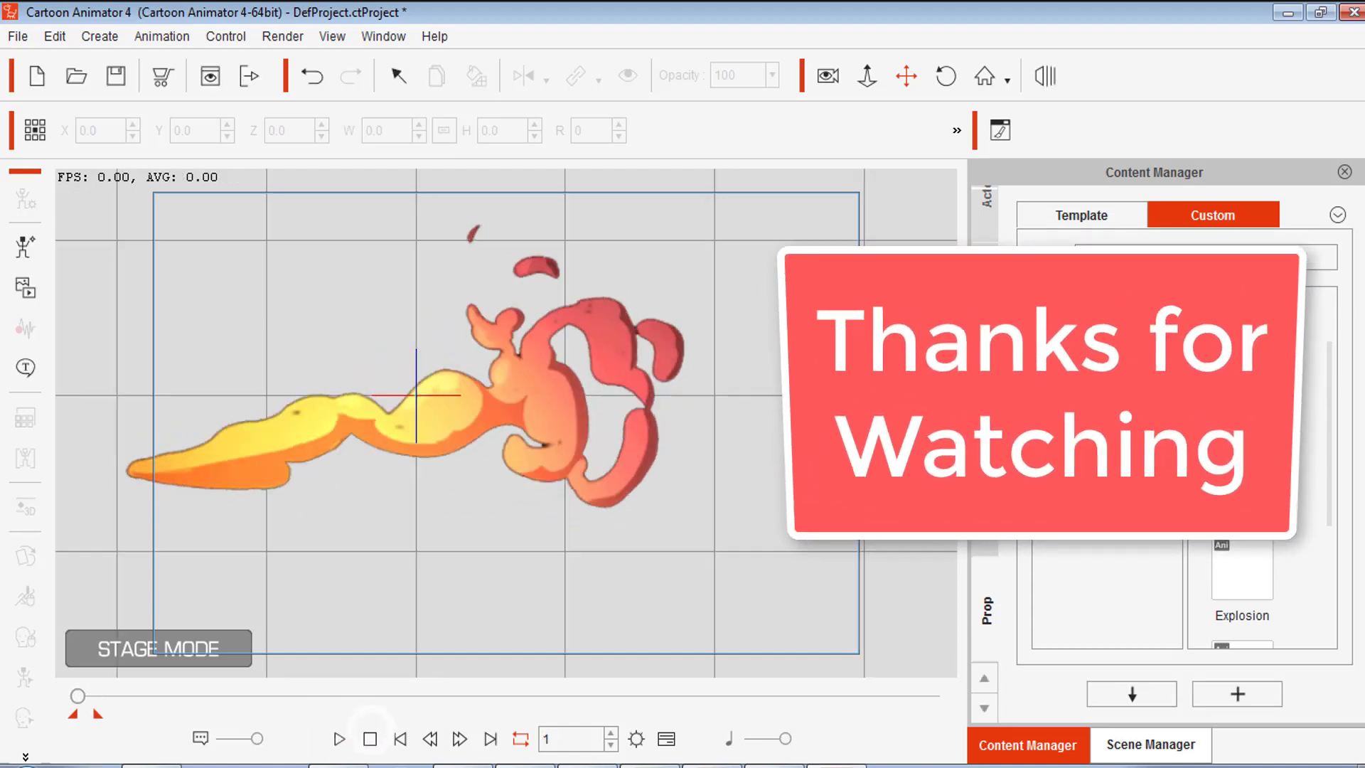